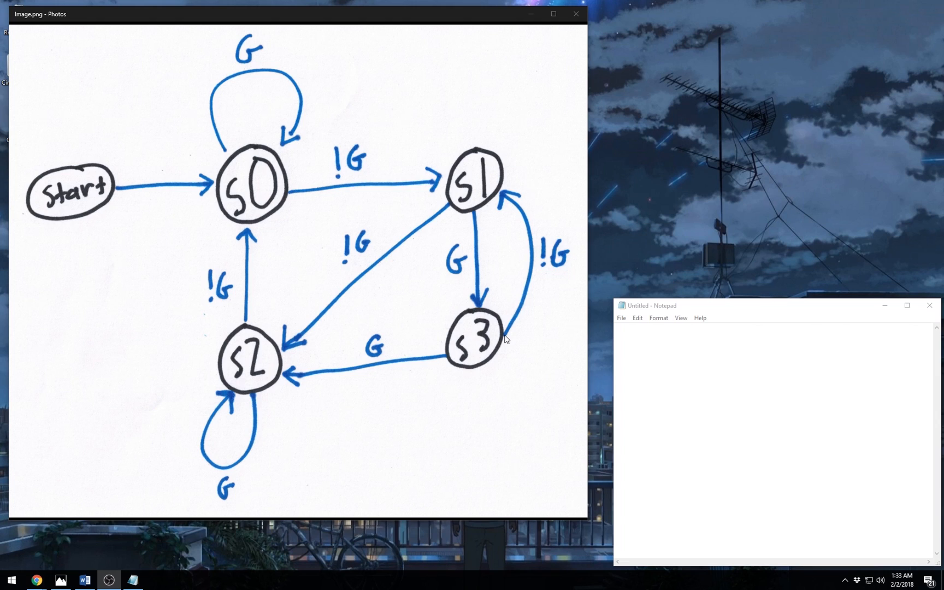
- Paste the four bit-to-state lines into Notepad and append 0001 to the 0th state line
{"action": "type", "text": "0th bit on -> 0th state 1st bit on -> 1st state 2nd bit on -> 2nd state 3rd bit on -> 3rd state"}
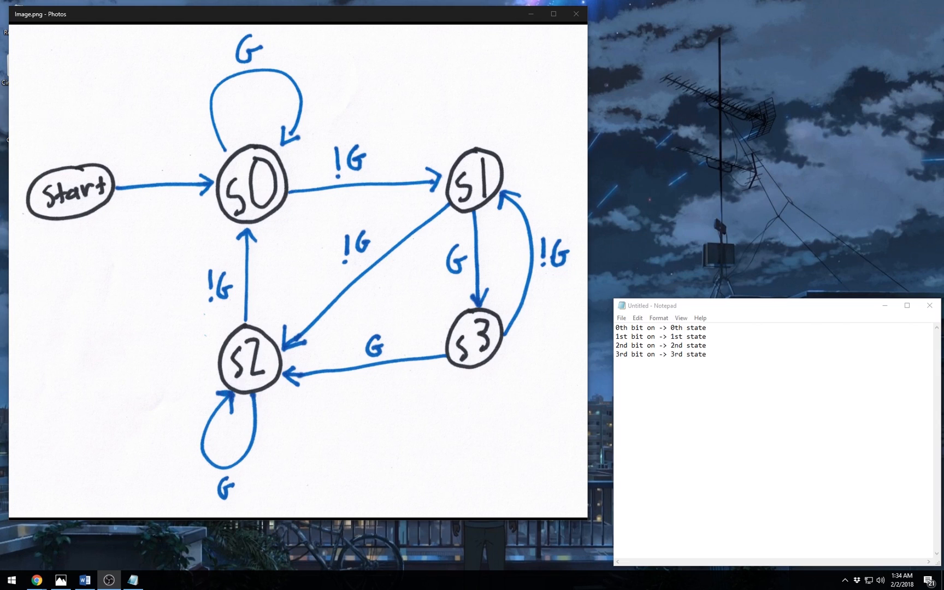
{"action": "left_click", "coordinate": [729, 355]}
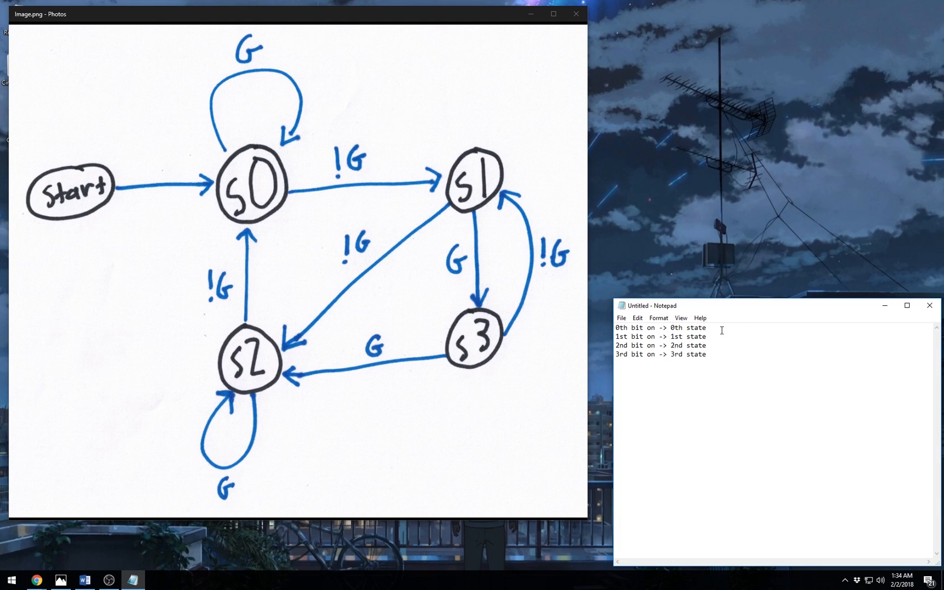
{"action": "left_click", "coordinate": [721, 328]}
{"action": "type", "text": "0001"}
{"action": "left_click_drag", "start_coordinate": [731, 330], "coordinate": [711, 330]}
{"action": "left_click", "coordinate": [711, 331]}
- Give the 1st state code 0010 and type 0100 on the 2nd state line
{"action": "left_click_drag", "start_coordinate": [721, 328], "coordinate": [726, 329]}
{"action": "left_click", "coordinate": [724, 337]}
{"action": "left_click_drag", "start_coordinate": [727, 337], "coordinate": [723, 338]}
{"action": "left_click", "coordinate": [731, 337]}
{"action": "left_click", "coordinate": [732, 344]}
{"action": "type", "text": "0100"}
- Append 1000 to the 3rd state line, add 1001 and 1111 below, and start a new line
{"action": "key", "text": "Down"}
{"action": "type", "text": "1000"}
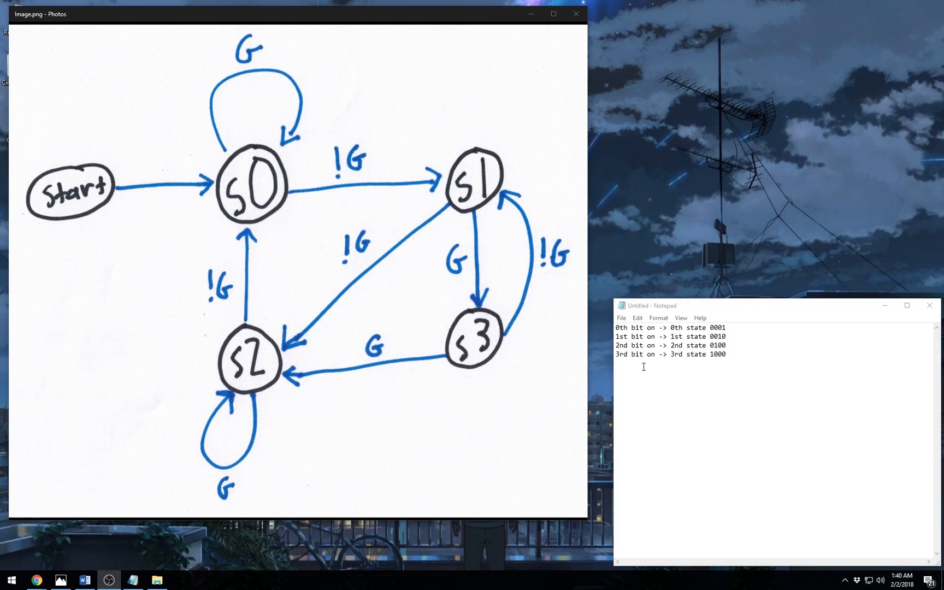
{"action": "left_click", "coordinate": [645, 368]}
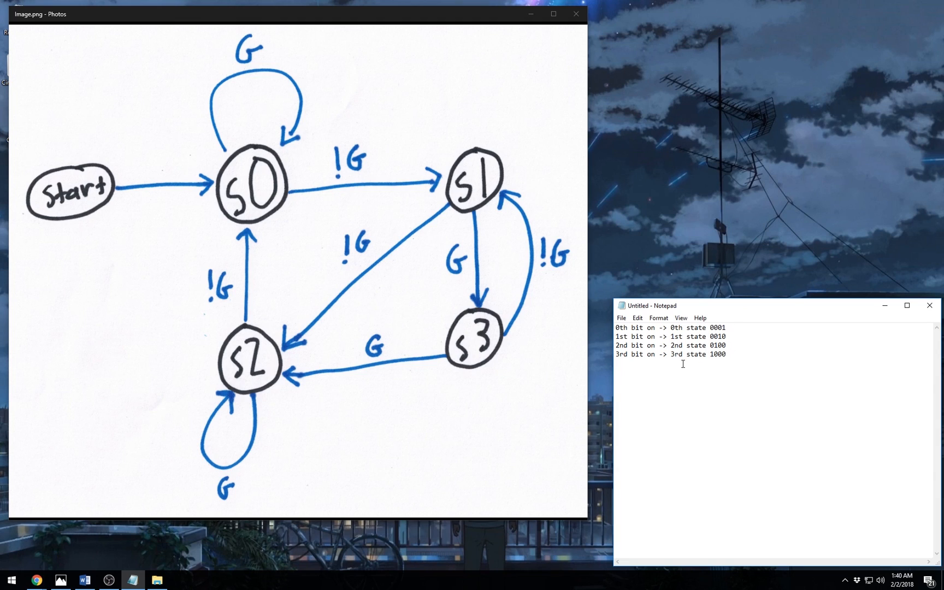
{"action": "type", "text": "1001 1111"}
{"action": "left_click_drag", "start_coordinate": [619, 363], "coordinate": [637, 373]}
{"action": "left_click", "coordinate": [637, 373]}
{"action": "key", "text": "alt+Tab"}
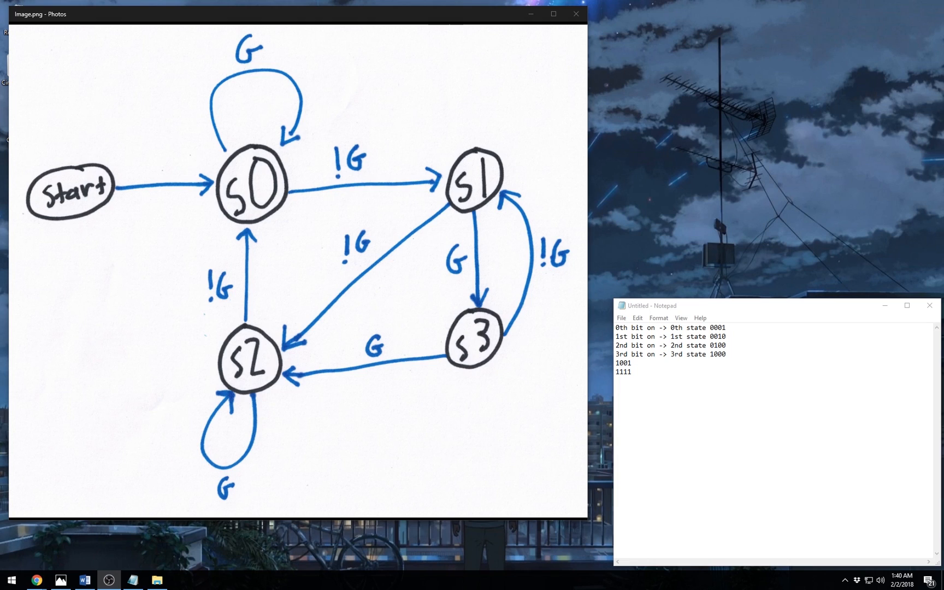
{"action": "left_click", "coordinate": [641, 385]}
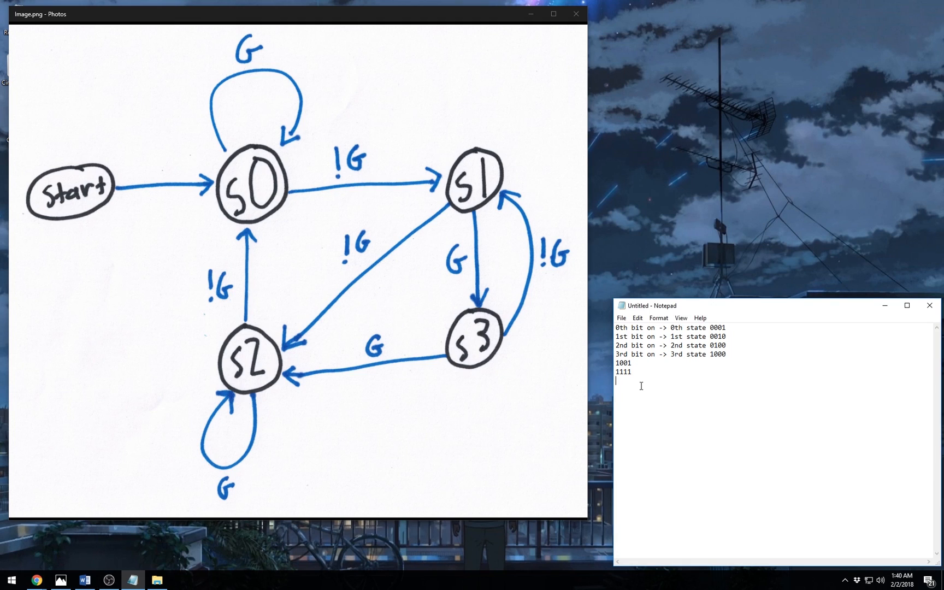
{"action": "key", "text": "Return"}
- Type 0000 on its own line beneath the 1001 and 1111 examples
{"action": "type", "text": "0000"}
{"action": "left_click", "coordinate": [109, 579]}
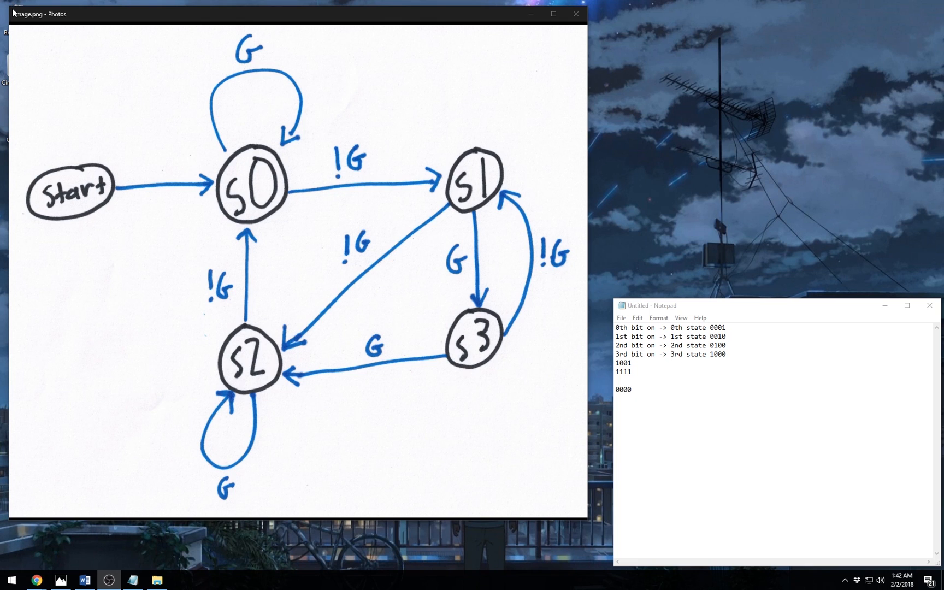
- Move the diagram window upper right, load fsm - Copy.sim in CircuitSim, and show the one-hot circuit
{"action": "left_click_drag", "start_coordinate": [10, 6], "coordinate": [660, 12]}
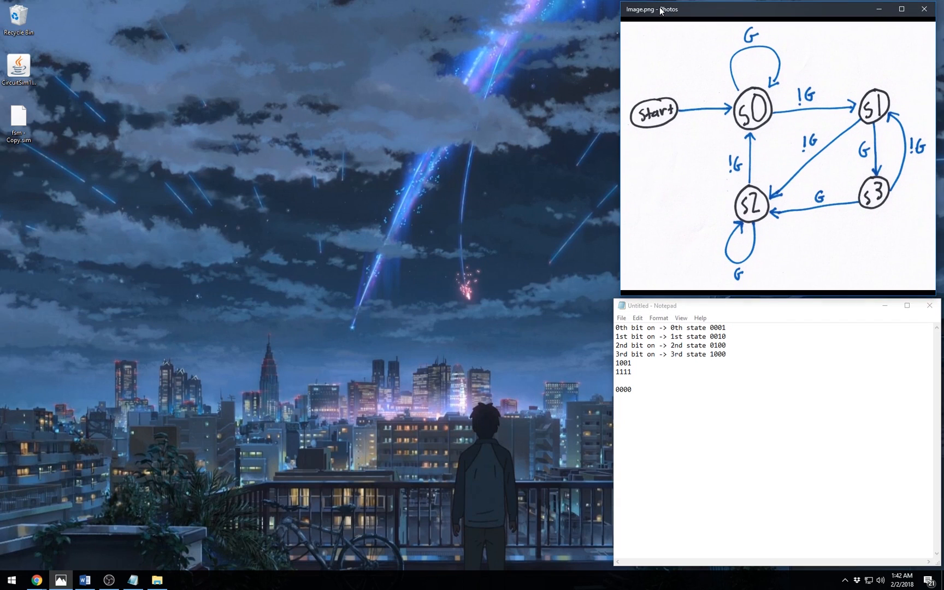
{"action": "double_click", "coordinate": [32, 69]}
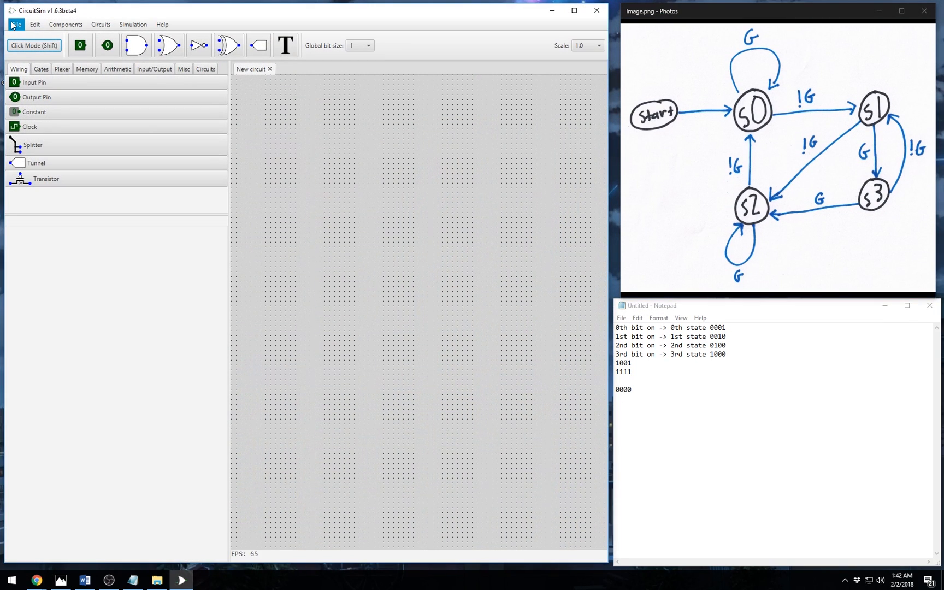
{"action": "left_click", "coordinate": [17, 24]}
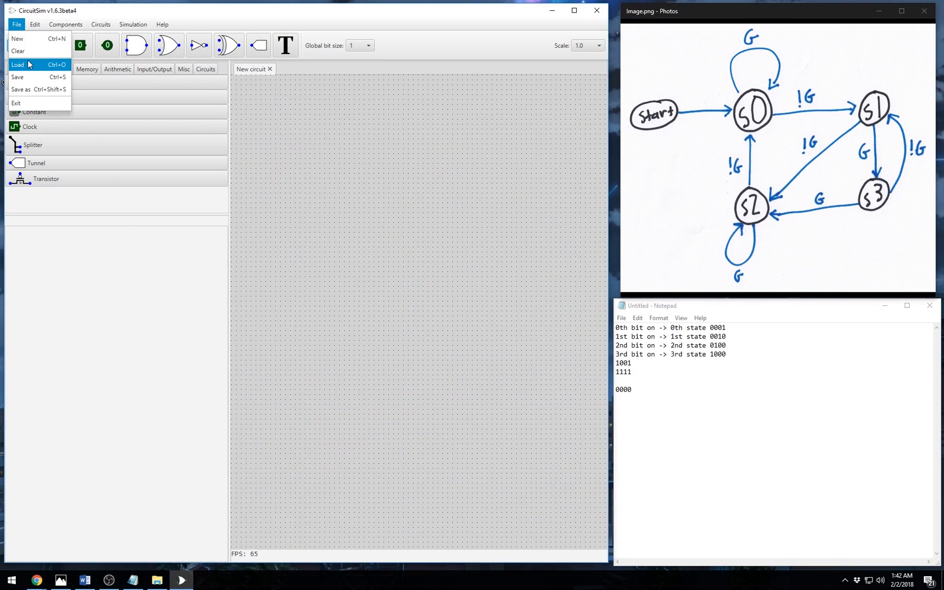
{"action": "left_click", "coordinate": [28, 64]}
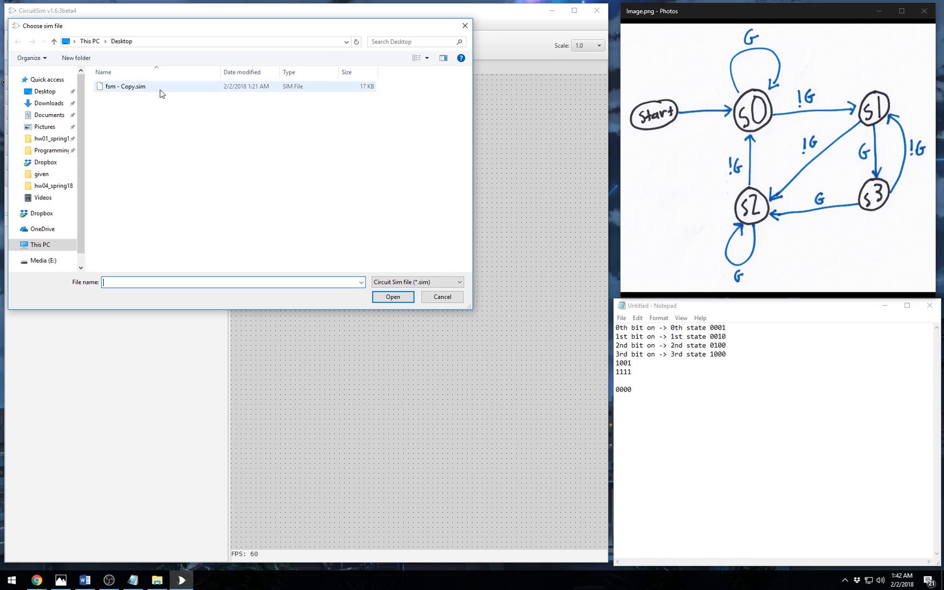
{"action": "double_click", "coordinate": [160, 91]}
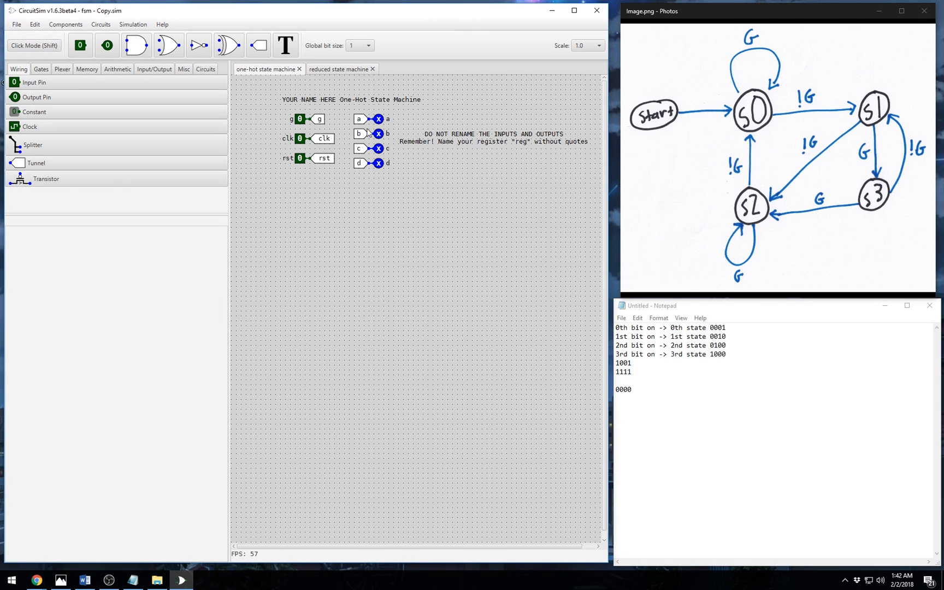
{"action": "left_click", "coordinate": [340, 72]}
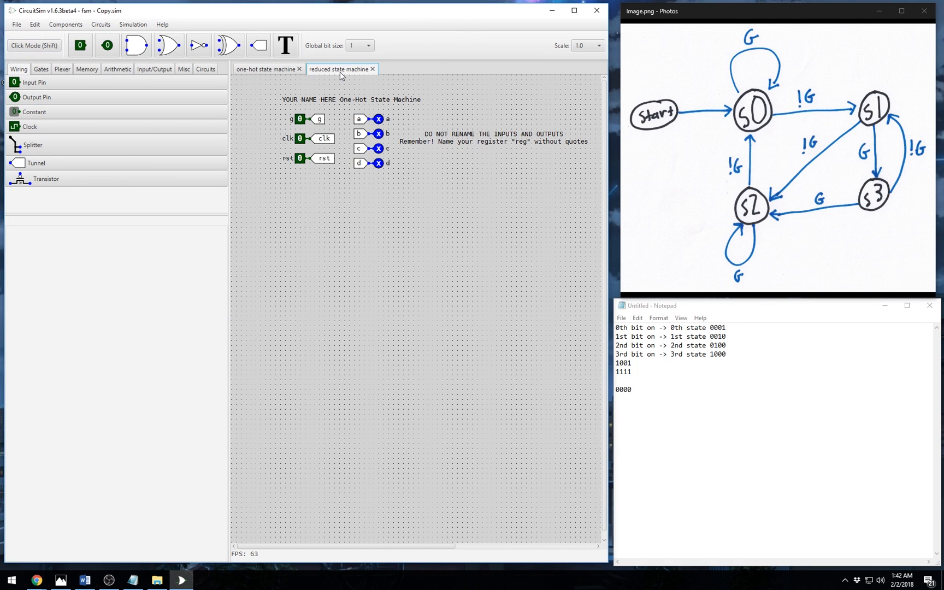
{"action": "left_click", "coordinate": [263, 72]}
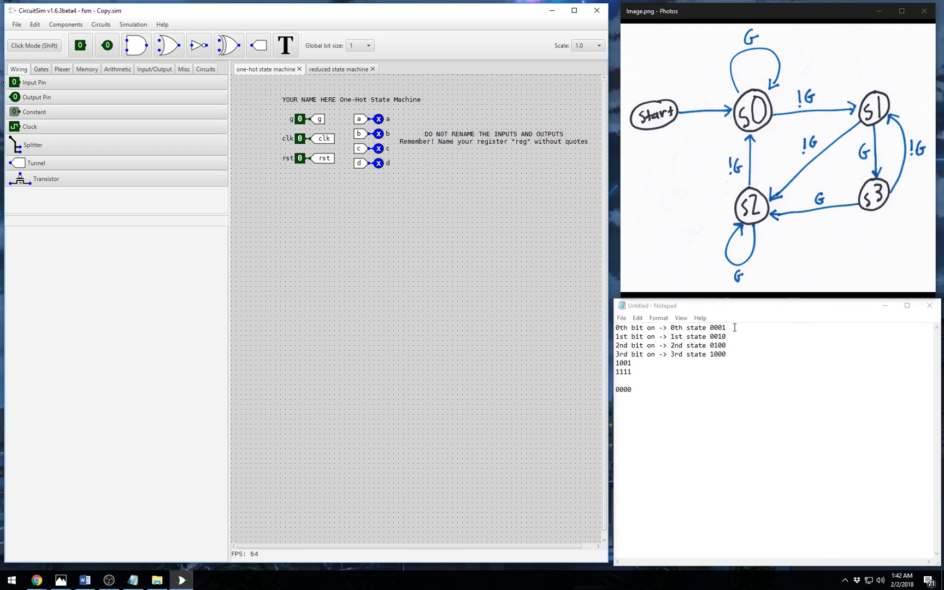
- Place a Register from the Memory components and set its bitsize to 4
{"action": "left_click_drag", "start_coordinate": [729, 327], "coordinate": [710, 328]}
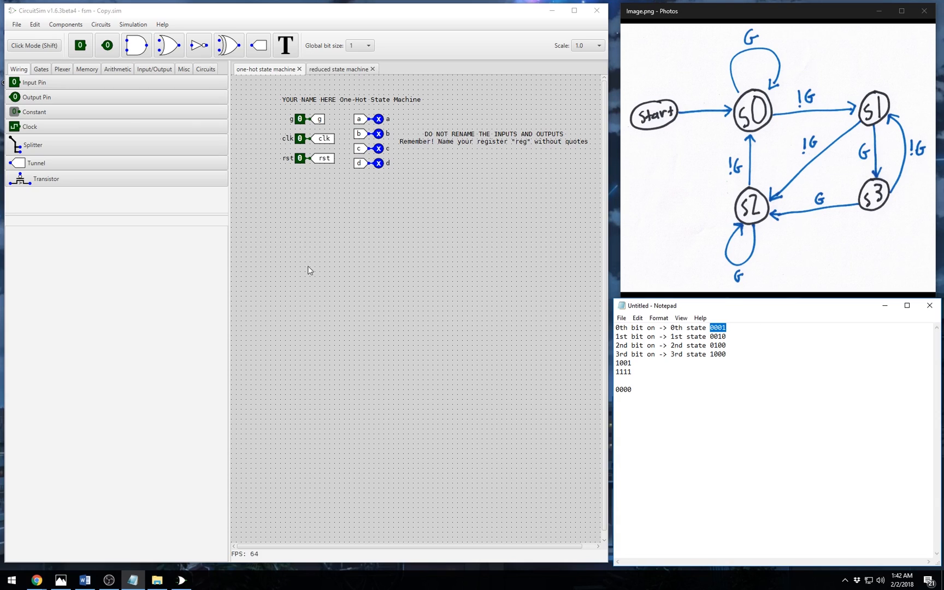
{"action": "left_click", "coordinate": [86, 72]}
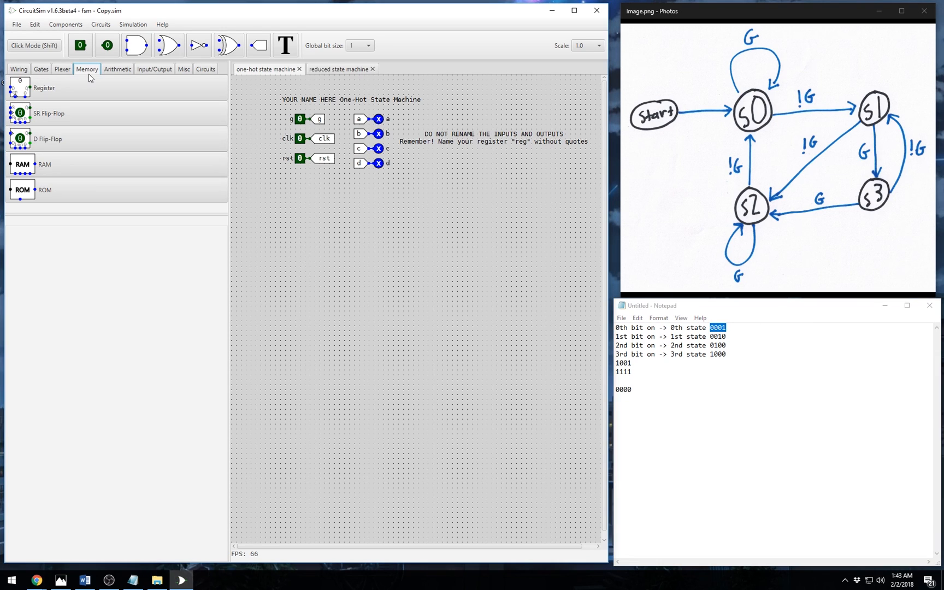
{"action": "left_click", "coordinate": [60, 88]}
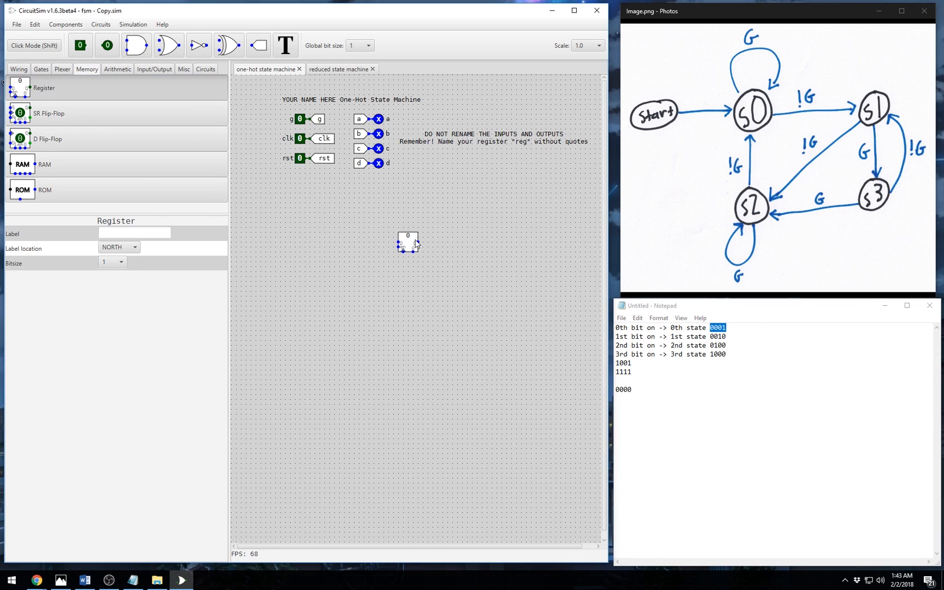
{"action": "left_click", "coordinate": [431, 260]}
{"action": "left_click", "coordinate": [427, 248]}
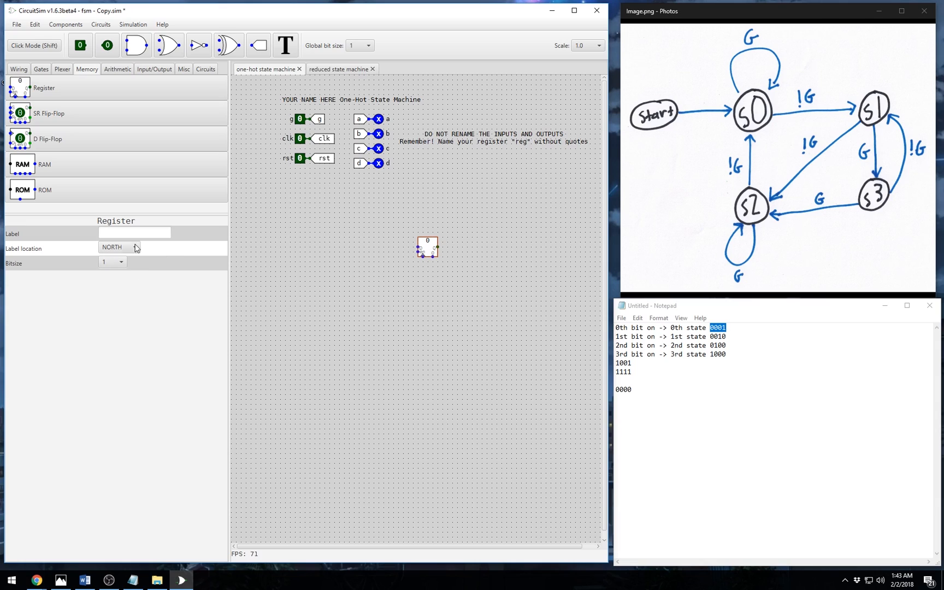
{"action": "left_click", "coordinate": [116, 263]}
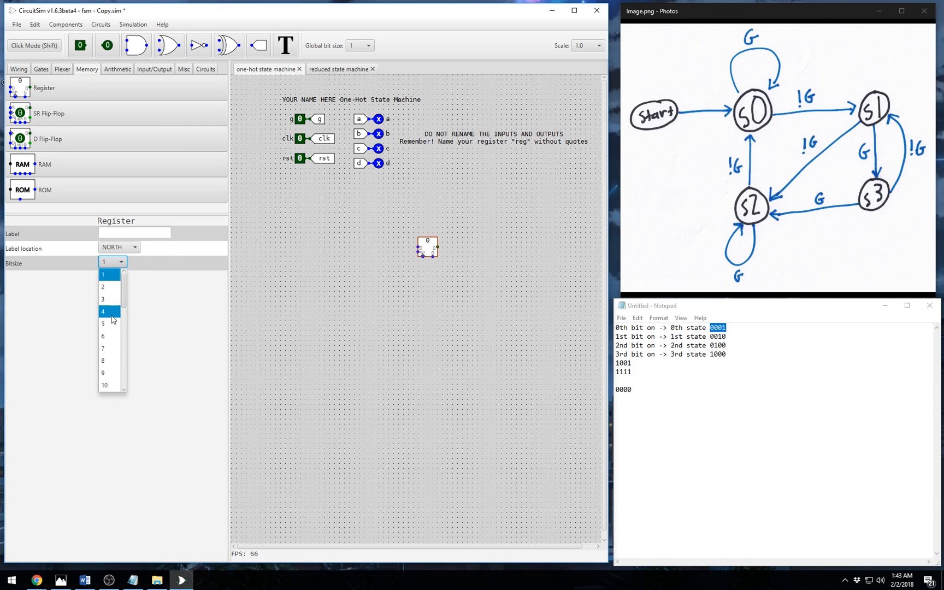
{"action": "left_click", "coordinate": [113, 311]}
- Move the register lower and to the left on the canvas
{"action": "left_click", "coordinate": [449, 277]}
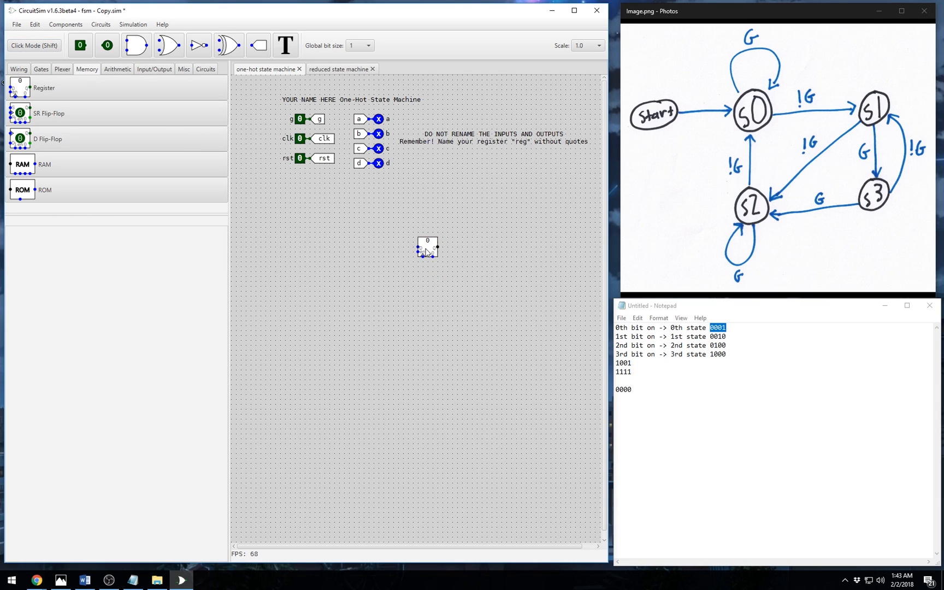
{"action": "left_click_drag", "start_coordinate": [426, 253], "coordinate": [367, 274]}
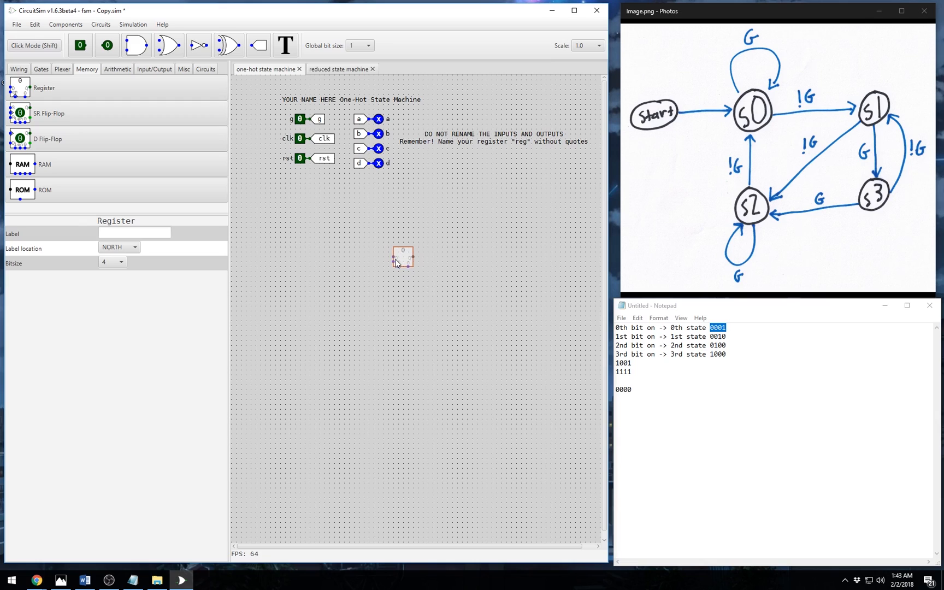
{"action": "left_click", "coordinate": [396, 264]}
{"action": "left_click", "coordinate": [433, 265]}
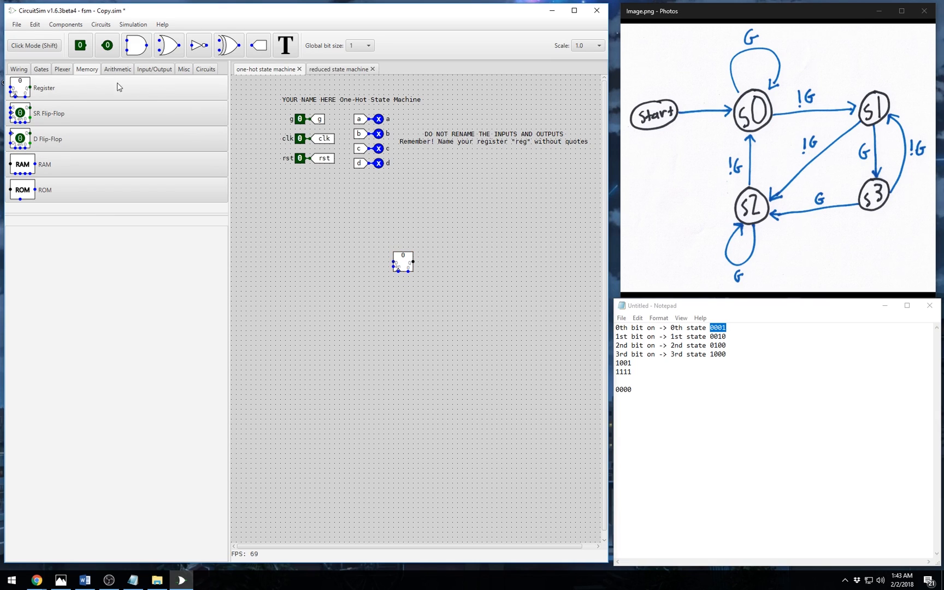
{"action": "left_click", "coordinate": [19, 70]}
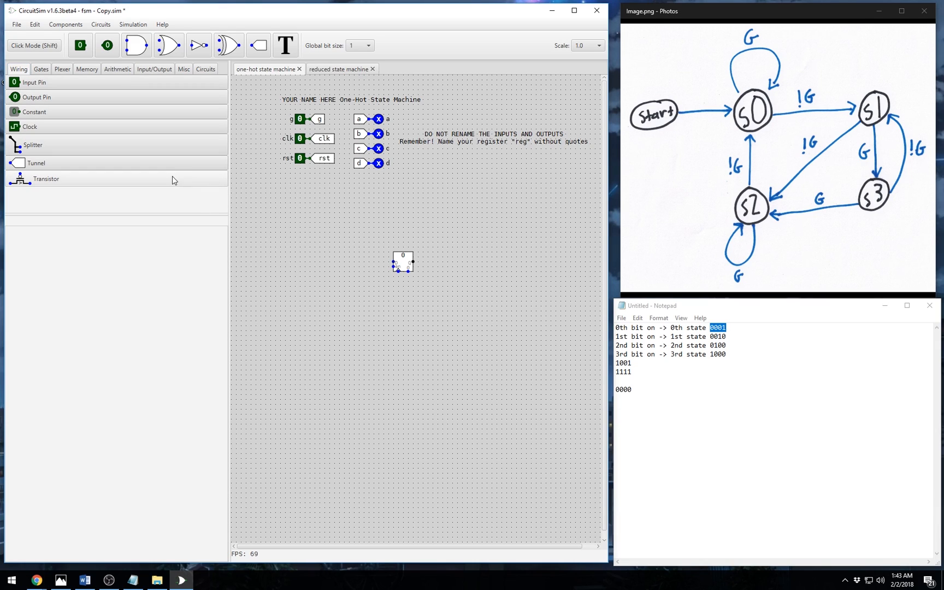
- Set up a splitter with input location Right/Down, bitsize 4 and 4 fanouts
{"action": "left_click", "coordinate": [157, 147]}
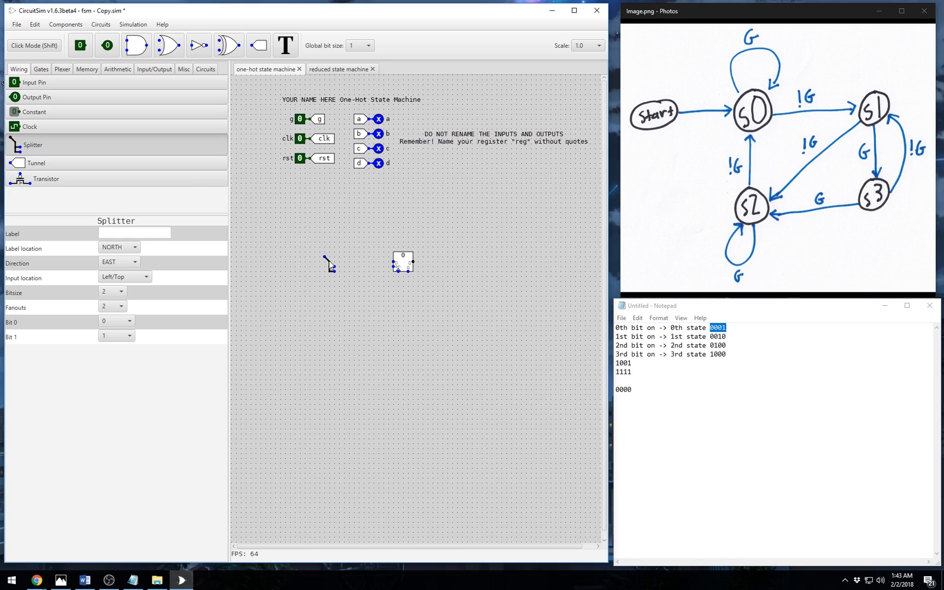
{"action": "left_click", "coordinate": [126, 278]}
{"action": "left_click", "coordinate": [126, 303]}
{"action": "left_click", "coordinate": [117, 291]}
{"action": "left_click", "coordinate": [117, 316]}
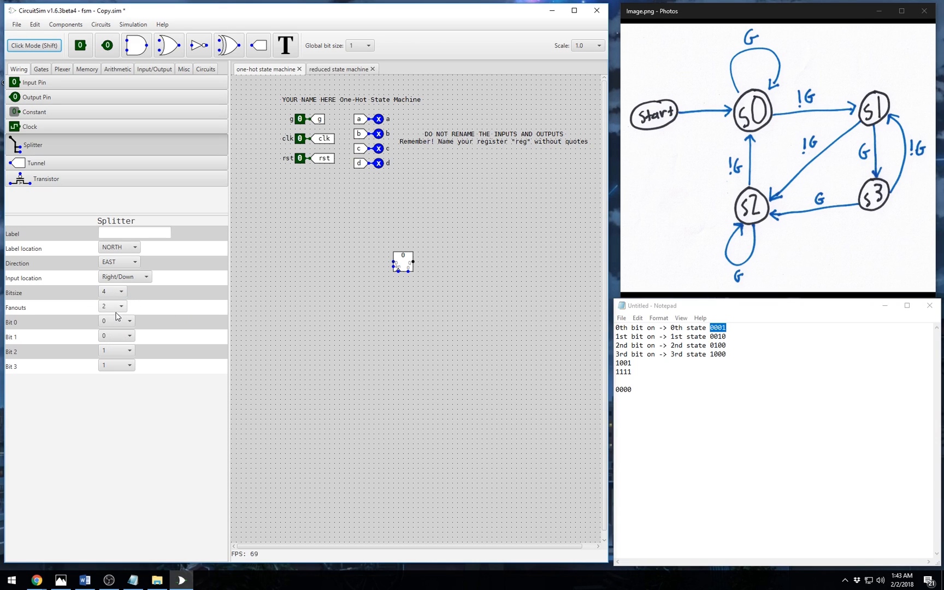
{"action": "left_click", "coordinate": [116, 310]}
{"action": "left_click", "coordinate": [110, 355]}
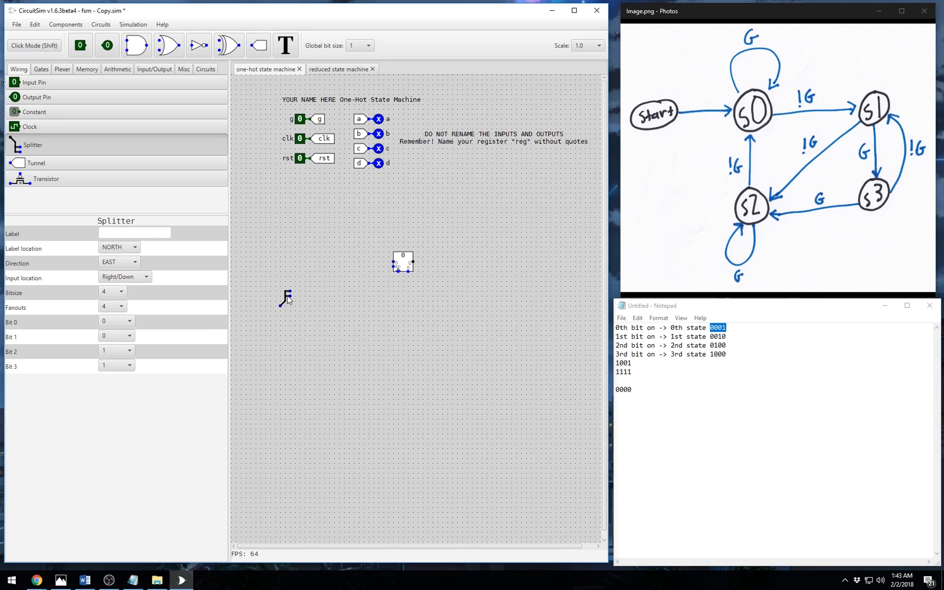
- Map splitter bits 0, 1, 2 and 3 to outputs 0, 1, 2 and 3
{"action": "left_click", "coordinate": [118, 322]}
{"action": "left_click", "coordinate": [118, 322]}
{"action": "left_click", "coordinate": [117, 335]}
{"action": "left_click", "coordinate": [120, 372]}
{"action": "left_click", "coordinate": [118, 350]}
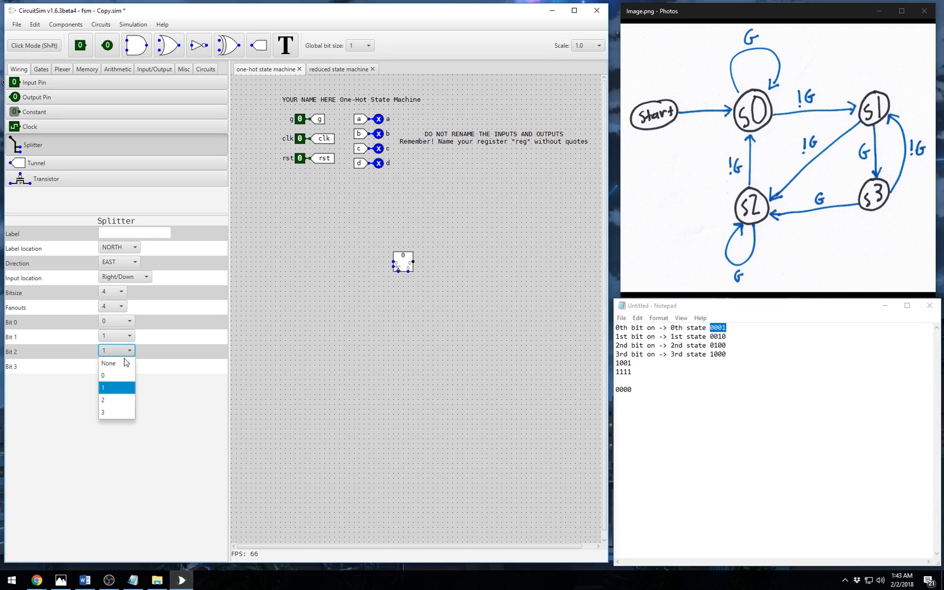
{"action": "left_click", "coordinate": [120, 400]}
{"action": "left_click", "coordinate": [125, 371]}
{"action": "left_click", "coordinate": [119, 426]}
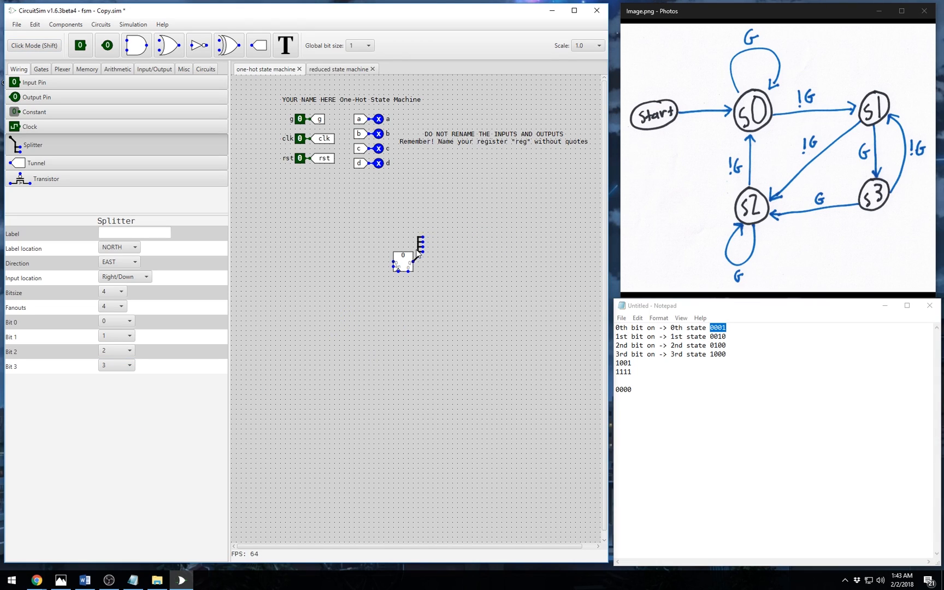
- Place the splitter just right of the register's output
{"action": "left_click", "coordinate": [420, 251]}
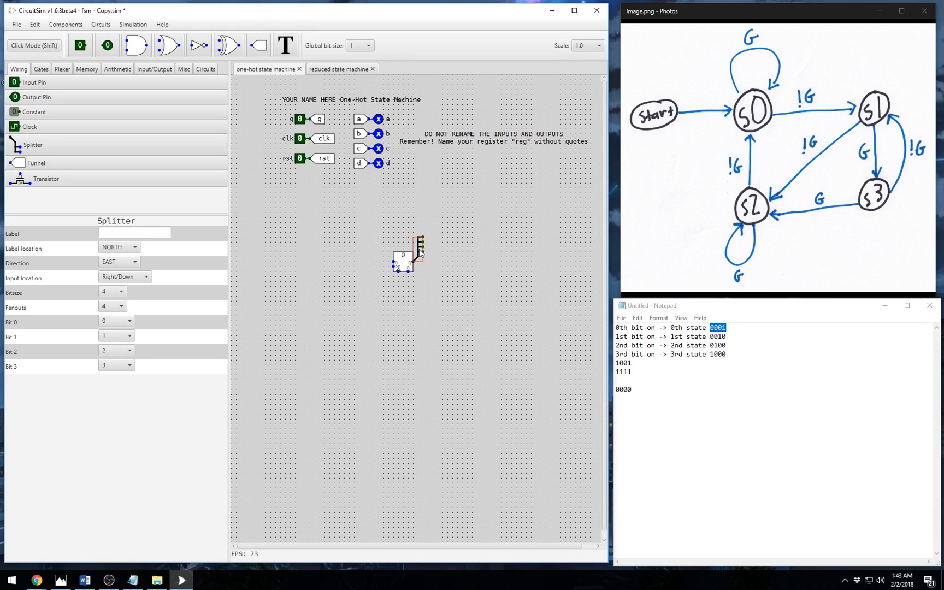
{"action": "left_click_drag", "start_coordinate": [420, 250], "coordinate": [424, 253]}
{"action": "left_click", "coordinate": [476, 282]}
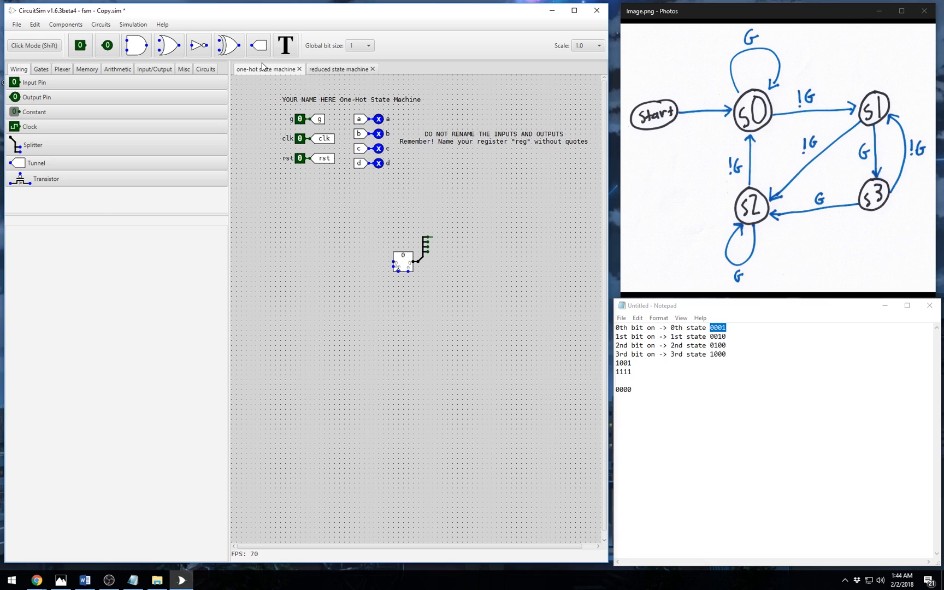
- Place four tunnels beside the splitter outputs and wire them to it
{"action": "left_click", "coordinate": [259, 46]}
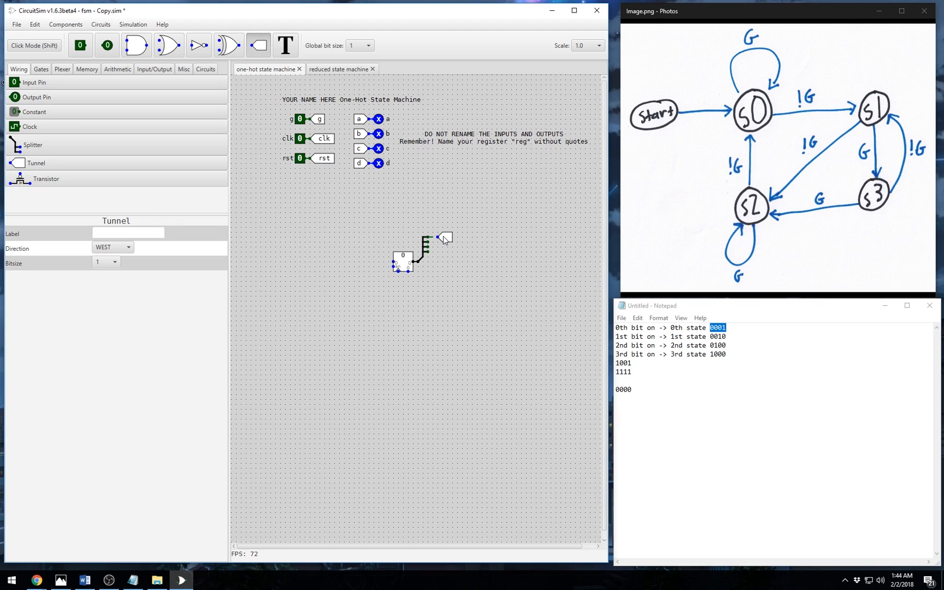
{"action": "left_click", "coordinate": [447, 236]}
{"action": "left_click", "coordinate": [259, 46]}
{"action": "left_click", "coordinate": [447, 247]}
{"action": "left_click", "coordinate": [258, 46]}
{"action": "left_click", "coordinate": [447, 226]}
{"action": "left_click", "coordinate": [258, 46]}
{"action": "left_click", "coordinate": [446, 257]}
{"action": "left_click_drag", "start_coordinate": [442, 256], "coordinate": [443, 228]}
- Label the top two tunnels s0 and s1
{"action": "left_click", "coordinate": [130, 234]}
{"action": "type", "text": "s0"}
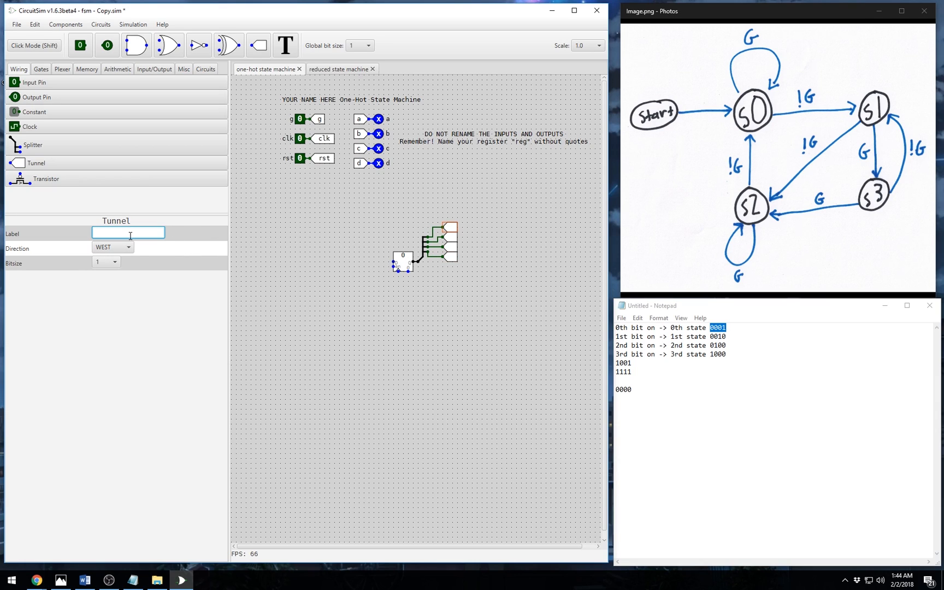
{"action": "key", "text": "Return"}
{"action": "left_click", "coordinate": [447, 237]}
{"action": "left_click", "coordinate": [130, 233]}
{"action": "type", "text": "s1"}
{"action": "key", "text": "Return"}
- Label the remaining two tunnels s2 and s3
{"action": "left_click", "coordinate": [456, 246]}
{"action": "left_click", "coordinate": [149, 234]}
{"action": "type", "text": "s2"}
{"action": "key", "text": "Return"}
{"action": "left_click", "coordinate": [449, 256]}
{"action": "left_click", "coordinate": [152, 233]}
{"action": "type", "text": "s3"}
{"action": "key", "text": "Return"}
{"action": "left_click", "coordinate": [499, 269]}
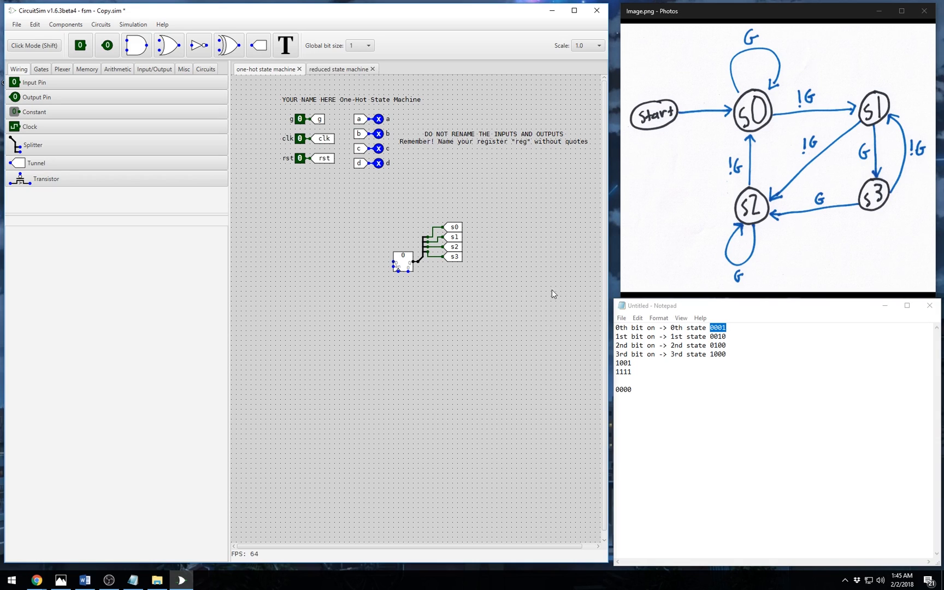
{"action": "left_click", "coordinate": [406, 263]}
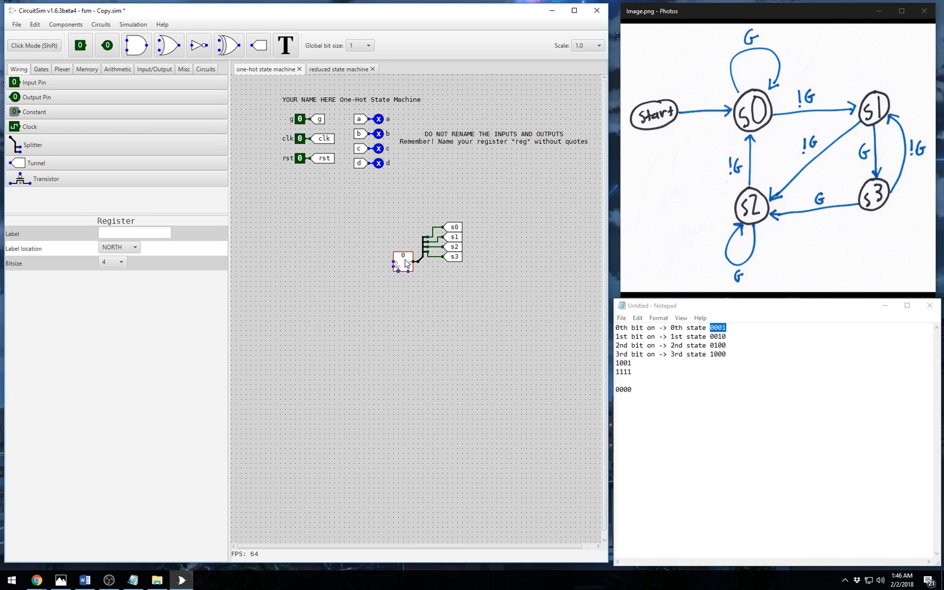
{"action": "left_click", "coordinate": [34, 45]}
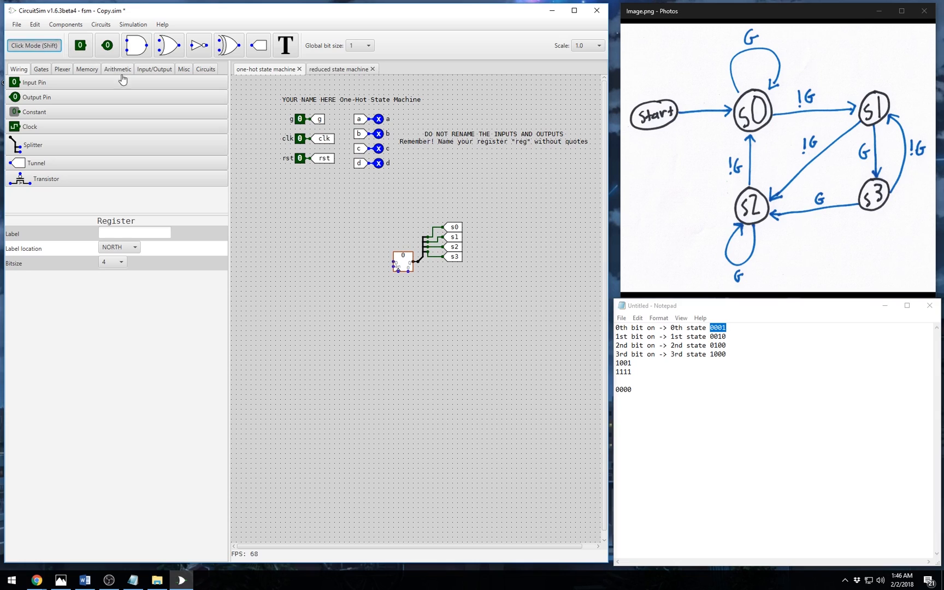
{"action": "left_click", "coordinate": [303, 145]}
{"action": "left_click", "coordinate": [297, 141]}
- Tag the 0001, 0010, 0100 and 1000 lines with outputs a, b, c and d
{"action": "left_click", "coordinate": [730, 329]}
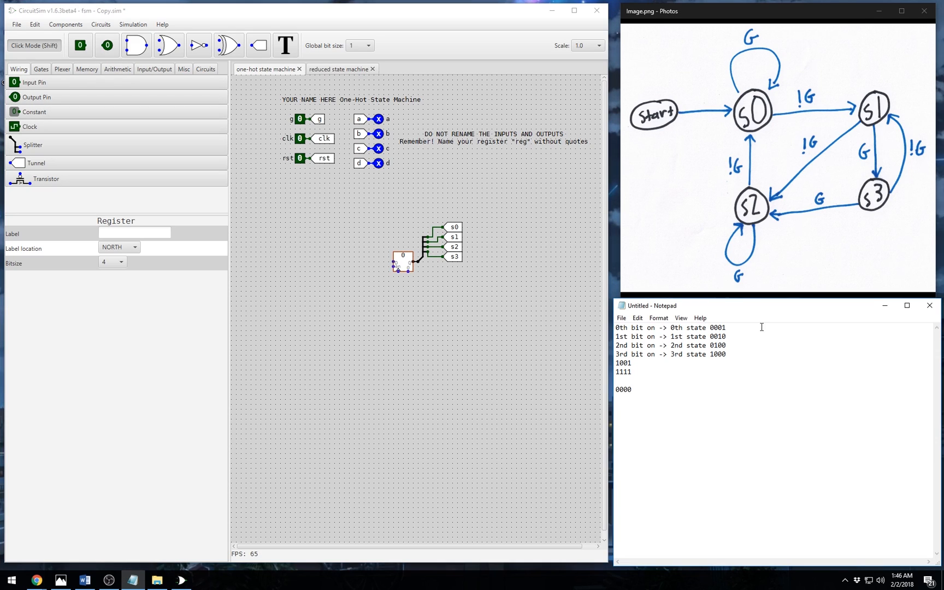
{"action": "type", "text": "a"}
{"action": "key", "text": "Down"}
{"action": "type", "text": "b"}
{"action": "key", "text": "Down"}
{"action": "type", "text": "c"}
{"action": "key", "text": "Down"}
{"action": "type", "text": "d"}
{"action": "key", "text": "Down"}
- Copy the s0 tunnel and place the duplicate in the empty area below-left of the register
{"action": "left_click", "coordinate": [42, 54]}
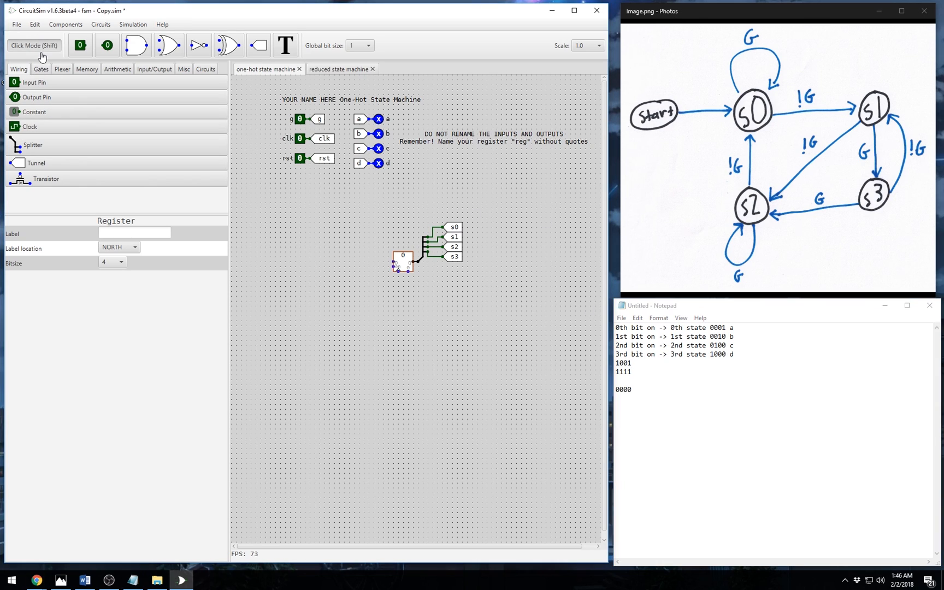
{"action": "left_click", "coordinate": [460, 231]}
{"action": "key", "text": "ctrl+c"}
{"action": "key", "text": "ctrl+v"}
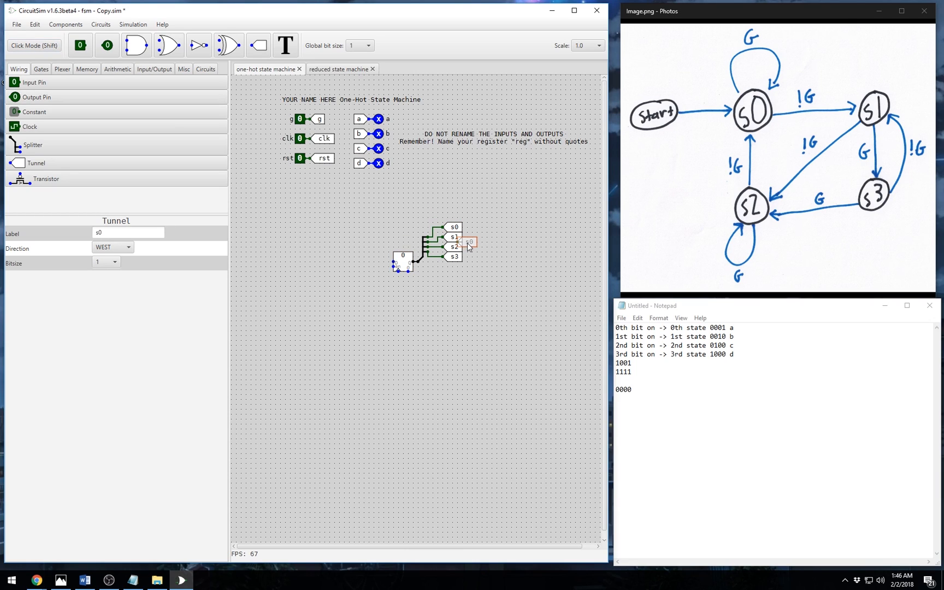
{"action": "left_click_drag", "start_coordinate": [467, 241], "coordinate": [295, 325]}
{"action": "left_click_drag", "start_coordinate": [300, 327], "coordinate": [278, 332]}
- Paste a copy of the g tunnel beside the new s0 tunnel
{"action": "left_click", "coordinate": [318, 120]}
{"action": "key", "text": "ctrl+c"}
{"action": "key", "text": "ctrl+v"}
{"action": "left_click_drag", "start_coordinate": [333, 134], "coordinate": [314, 340]}
- Set the direction of both new tunnels to SOUTH
{"action": "left_click", "coordinate": [286, 330], "text": "shift"}
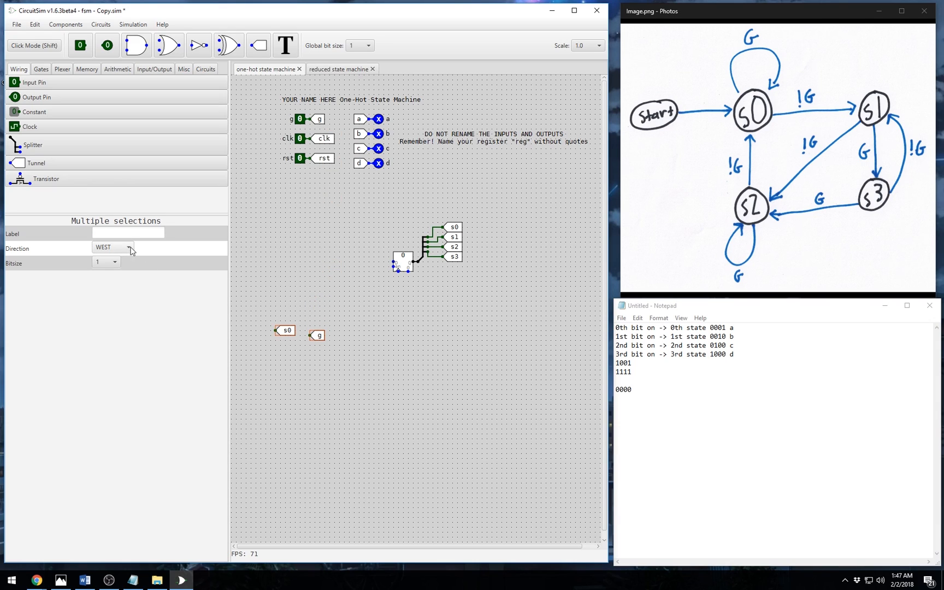
{"action": "left_click", "coordinate": [126, 247]}
{"action": "left_click", "coordinate": [124, 271]}
{"action": "left_click", "coordinate": [297, 371]}
{"action": "left_click", "coordinate": [290, 330]}
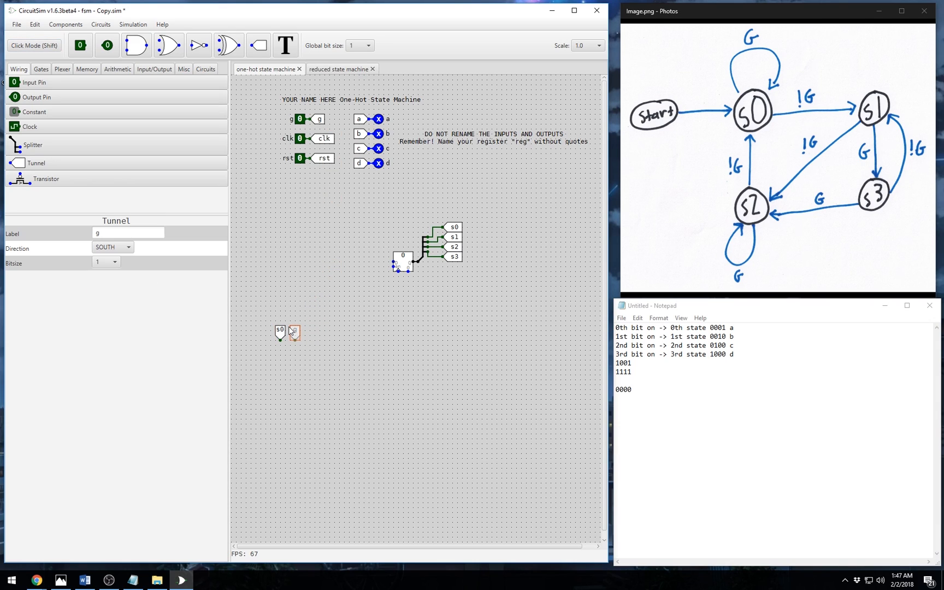
{"action": "left_click", "coordinate": [298, 334]}
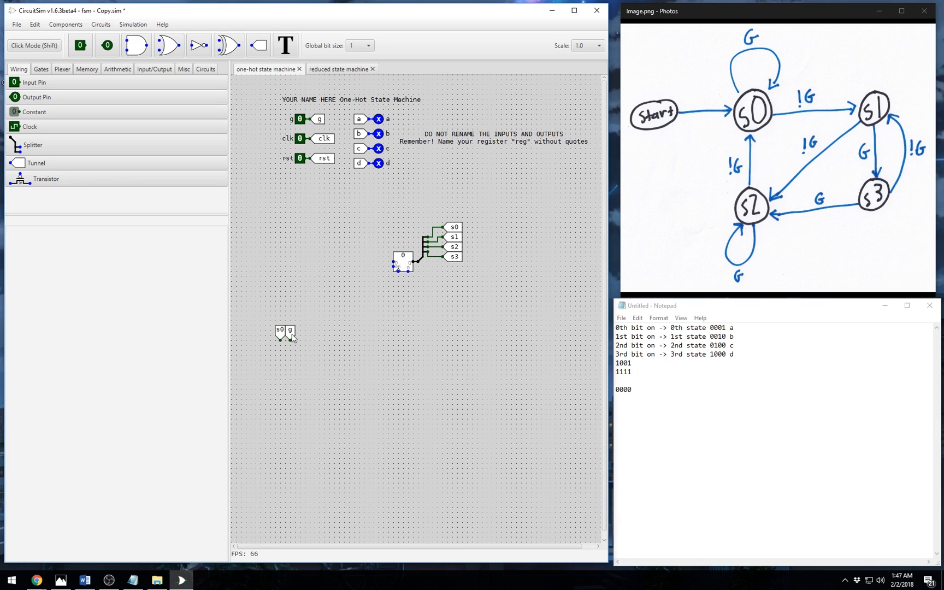
- Place a south-facing AND gate beneath the s0 and g tunnels, then copy the s2 tunnel
{"action": "left_click", "coordinate": [144, 47]}
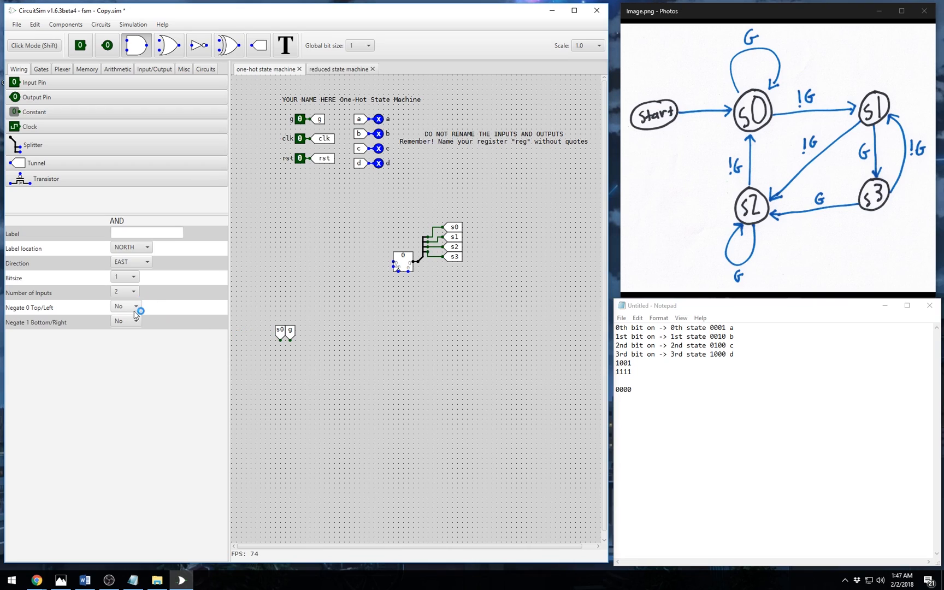
{"action": "left_click", "coordinate": [134, 263]}
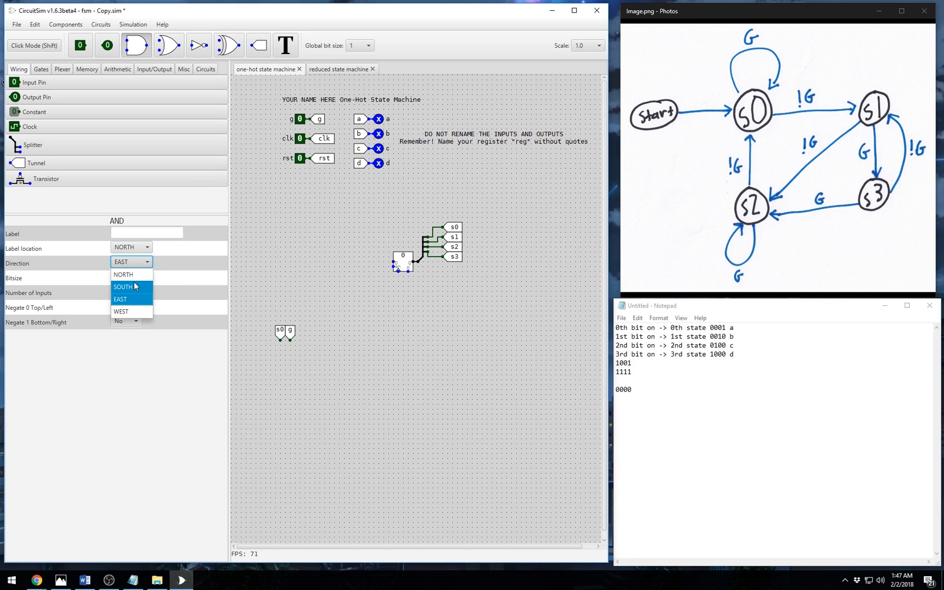
{"action": "left_click", "coordinate": [125, 304]}
{"action": "left_click", "coordinate": [286, 355]}
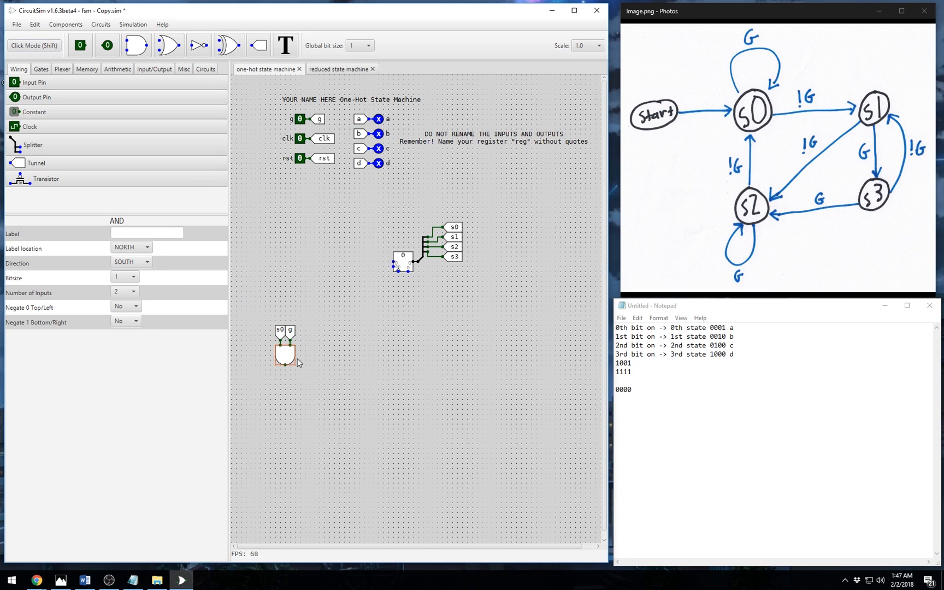
{"action": "left_click", "coordinate": [351, 359]}
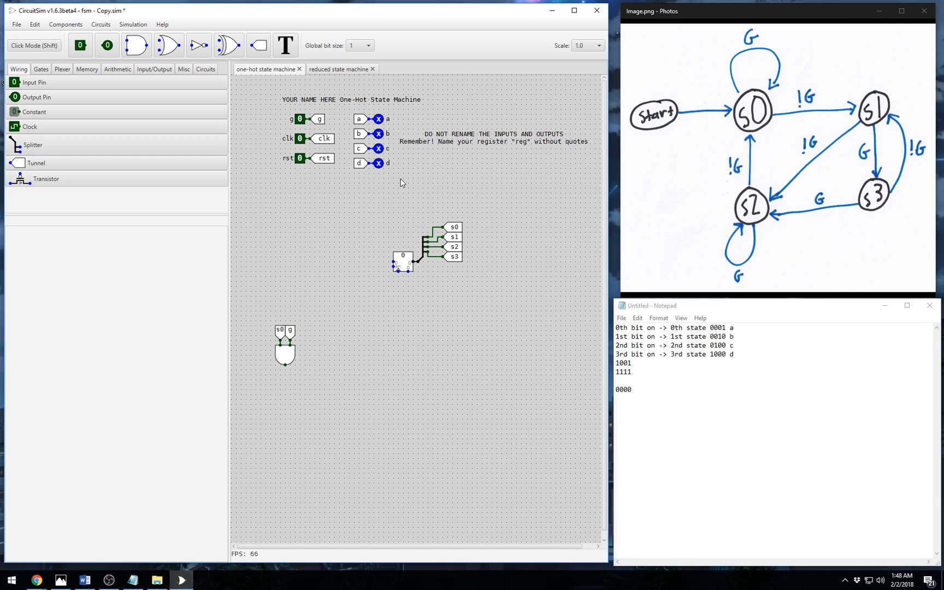
{"action": "left_click", "coordinate": [458, 248]}
{"action": "key", "text": "ctrl+c"}
- Paste copies of the s2 and g tunnels beside the first AND gate
{"action": "key", "text": "ctrl+v"}
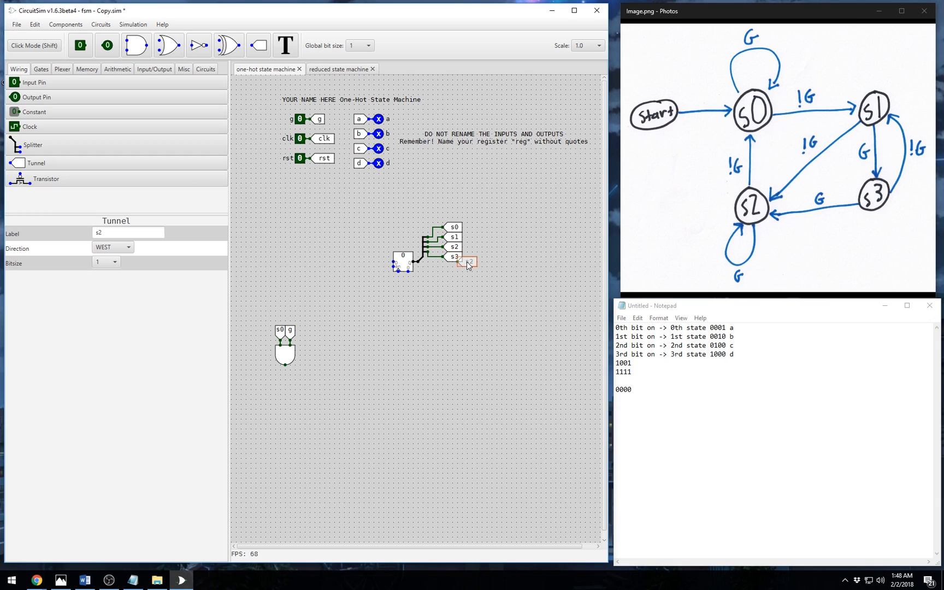
{"action": "left_click", "coordinate": [291, 335]}
{"action": "left_click", "coordinate": [300, 119]}
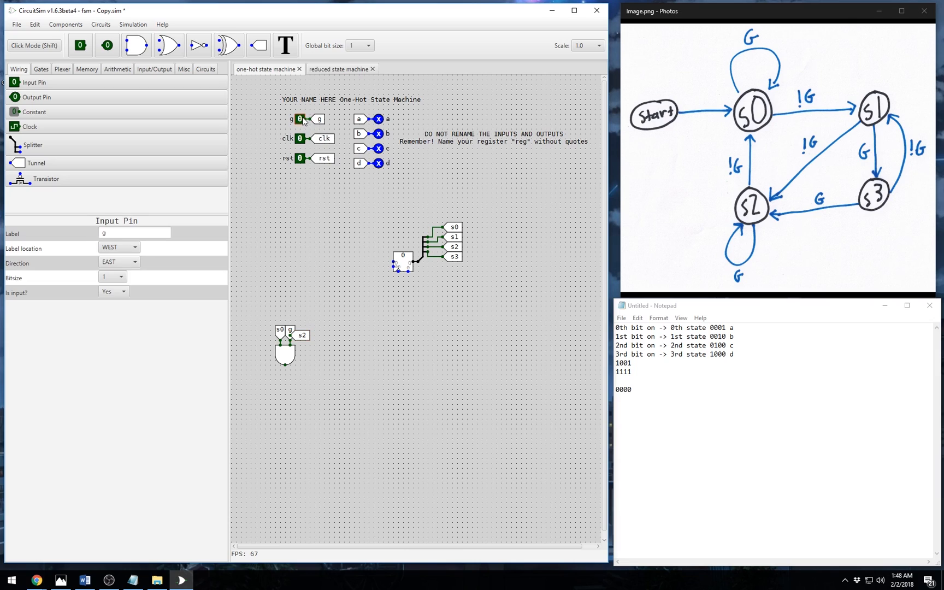
{"action": "left_click", "coordinate": [317, 121]}
{"action": "key", "text": "ctrl+c"}
{"action": "key", "text": "ctrl+v"}
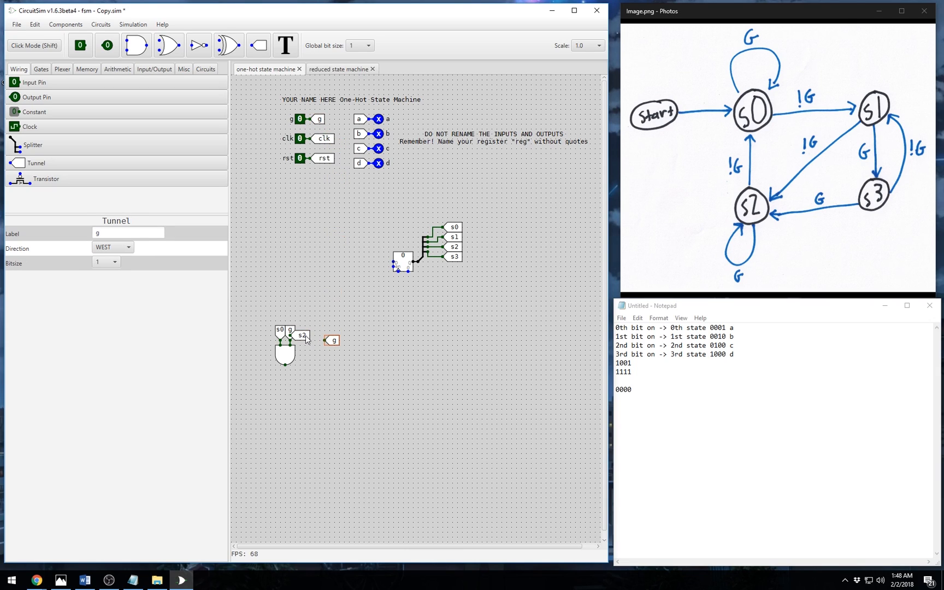
{"action": "left_click", "coordinate": [330, 339]}
- Turn the new s2 and g tunnels to face south and line them up side by side
{"action": "left_click", "coordinate": [304, 335]}
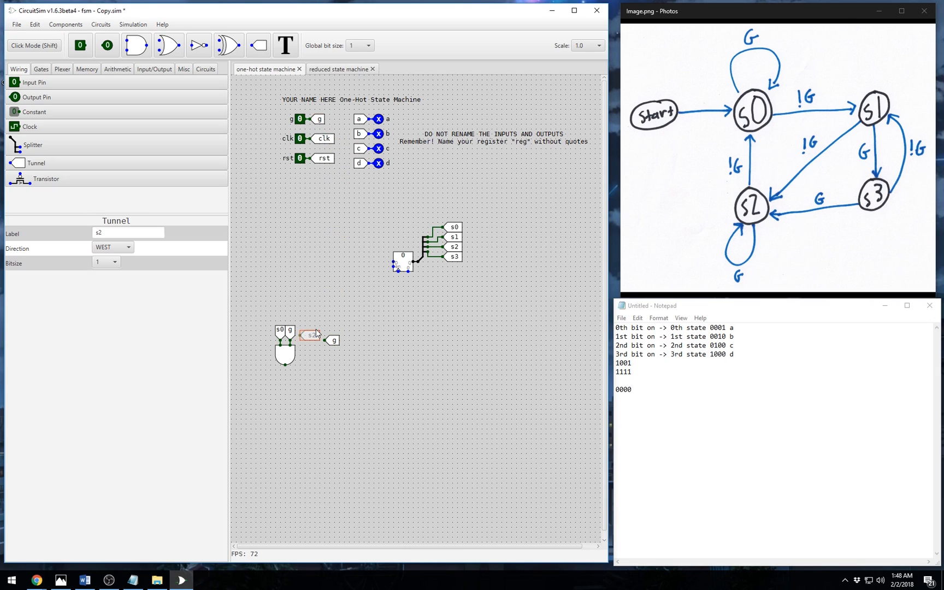
{"action": "left_click", "coordinate": [112, 247]}
{"action": "left_click", "coordinate": [135, 284]}
{"action": "left_click_drag", "start_coordinate": [305, 334], "coordinate": [310, 328]}
{"action": "left_click", "coordinate": [333, 342]}
{"action": "left_click", "coordinate": [127, 247]}
{"action": "left_click", "coordinate": [115, 286]}
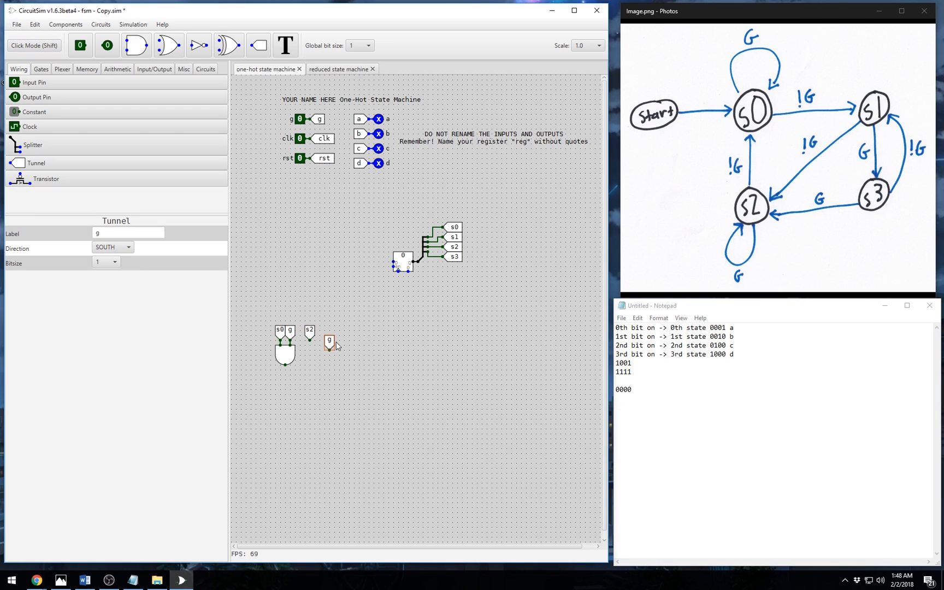
{"action": "left_click_drag", "start_coordinate": [328, 340], "coordinate": [319, 334]}
{"action": "left_click", "coordinate": [356, 345]}
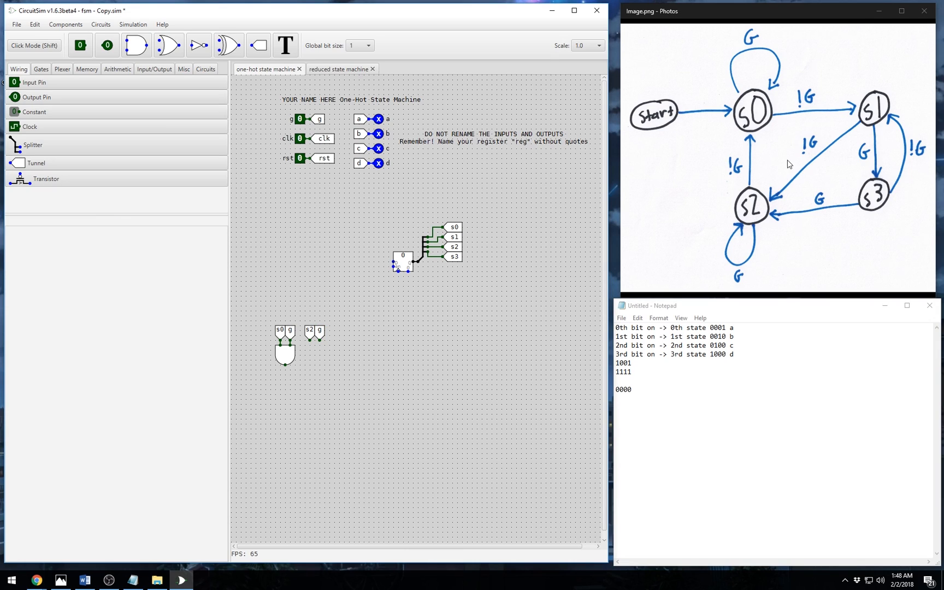
- Place a south-facing AND gate with its right input negated beneath the new s2 and g tunnels
{"action": "left_click", "coordinate": [136, 45]}
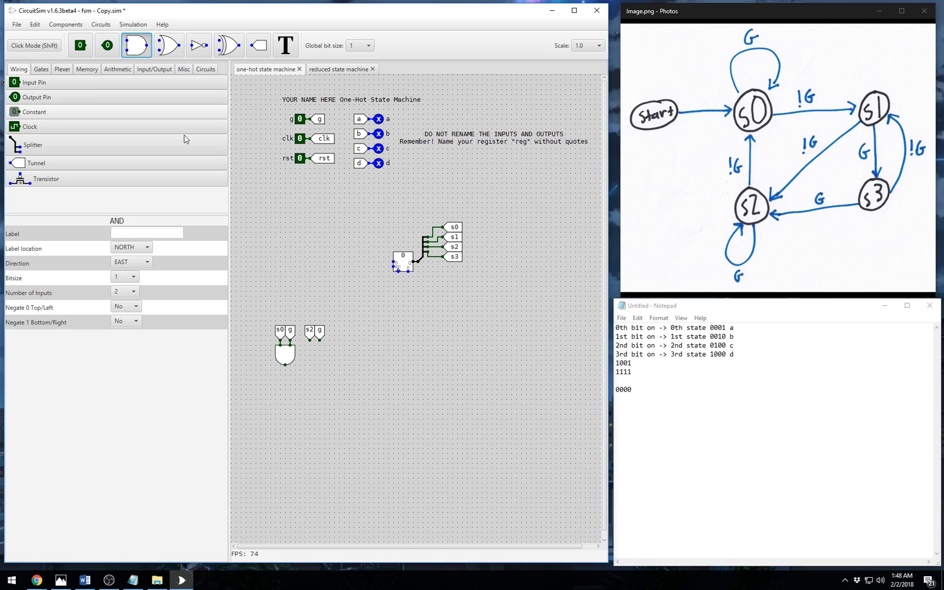
{"action": "left_click", "coordinate": [295, 277]}
{"action": "left_click", "coordinate": [131, 261]}
{"action": "left_click", "coordinate": [140, 286]}
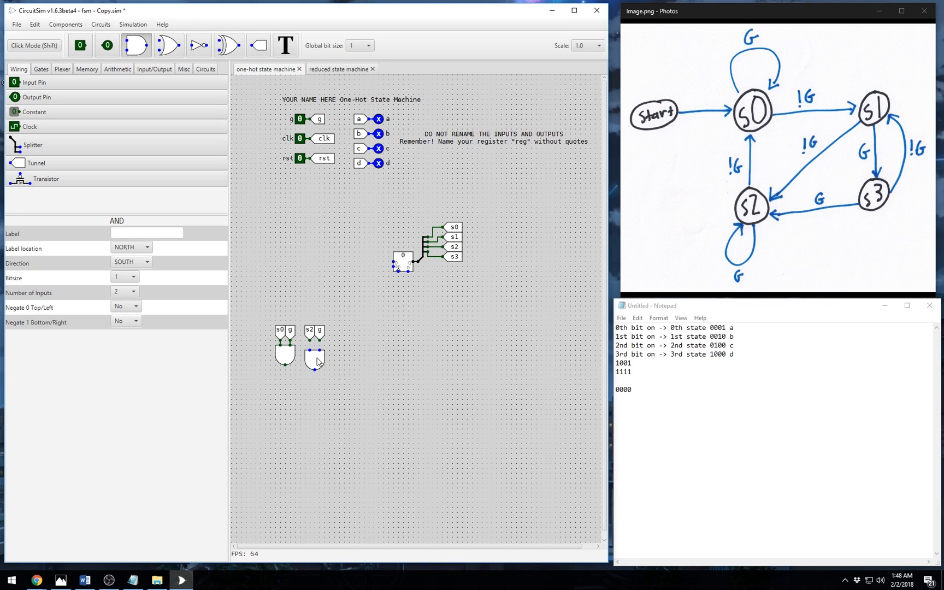
{"action": "left_click", "coordinate": [137, 321]}
{"action": "left_click", "coordinate": [123, 349]}
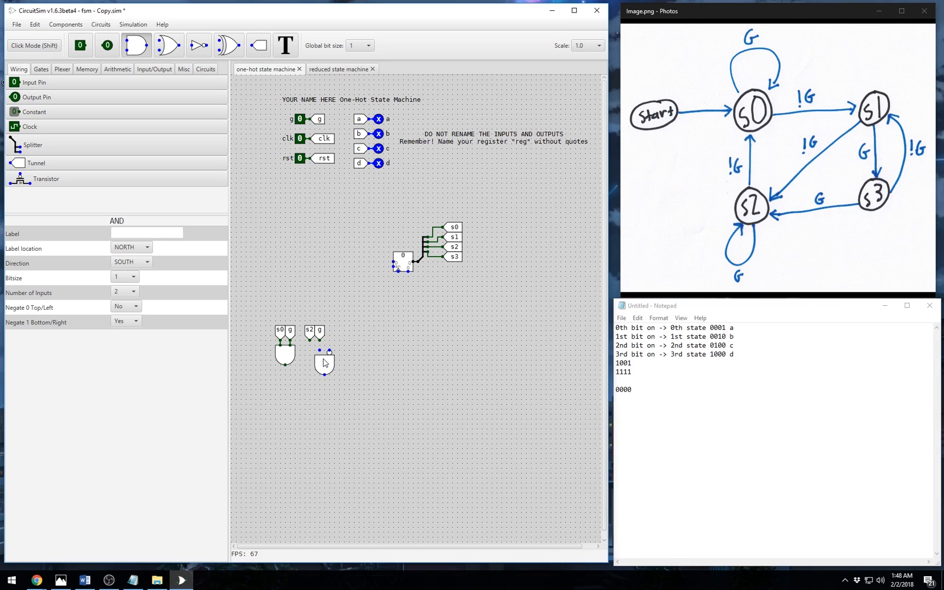
{"action": "left_click", "coordinate": [316, 359]}
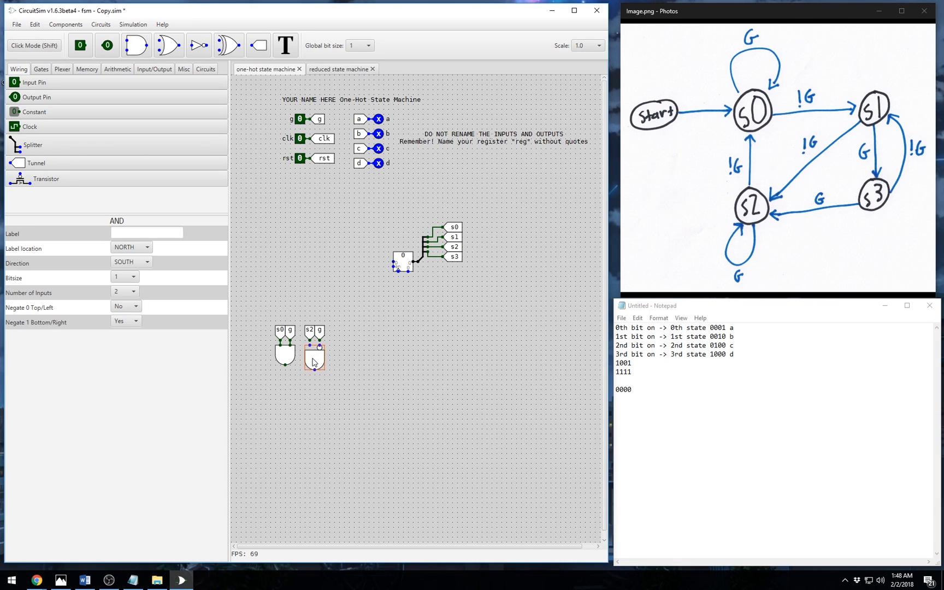
{"action": "left_click", "coordinate": [313, 355]}
{"action": "left_click_drag", "start_coordinate": [314, 355], "coordinate": [315, 360]}
{"action": "left_click", "coordinate": [286, 356]}
{"action": "left_click", "coordinate": [368, 359]}
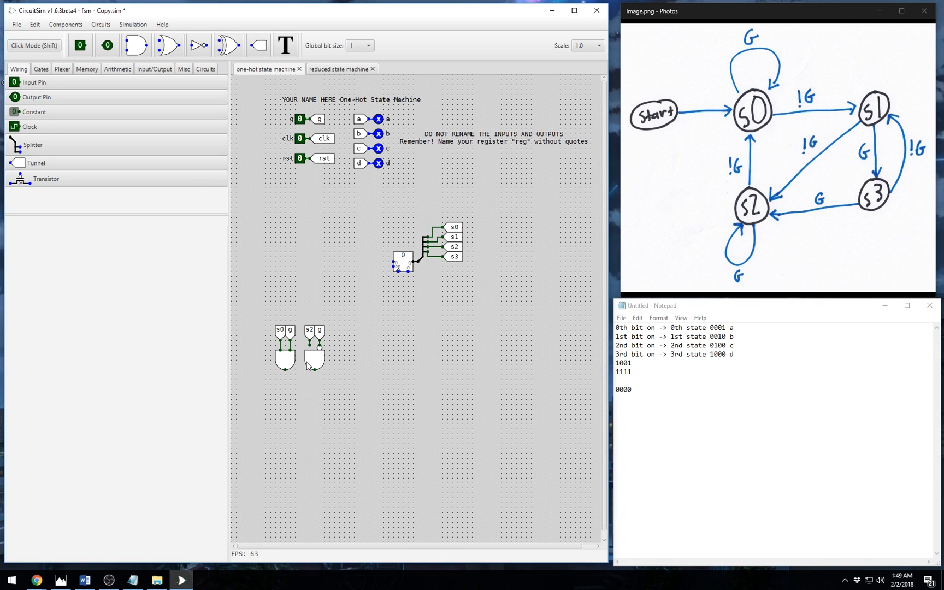
- Place a south-facing OR gate below the AND gates and wire the left AND output into it
{"action": "left_click", "coordinate": [169, 45]}
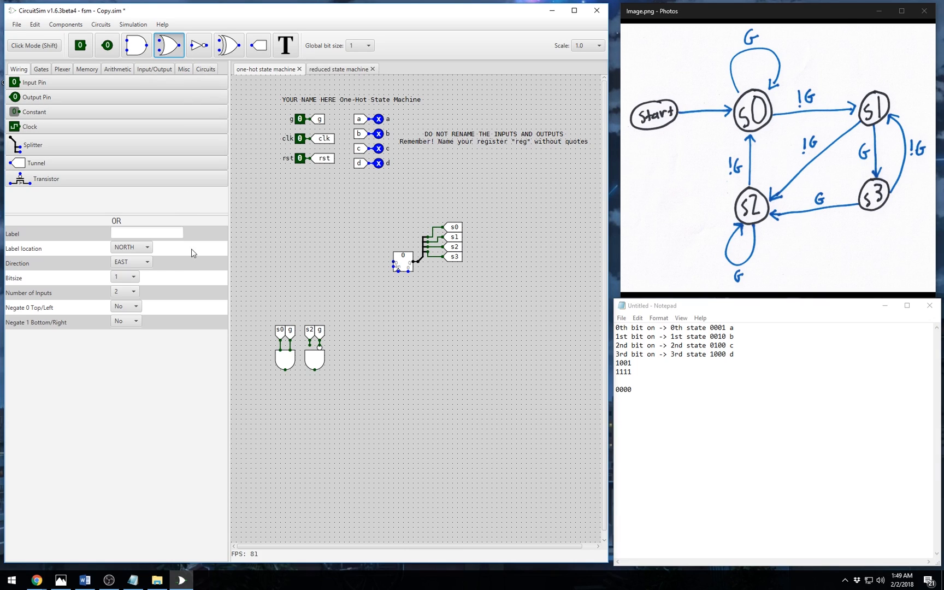
{"action": "left_click", "coordinate": [138, 262]}
{"action": "left_click", "coordinate": [125, 294]}
{"action": "left_click", "coordinate": [300, 398]}
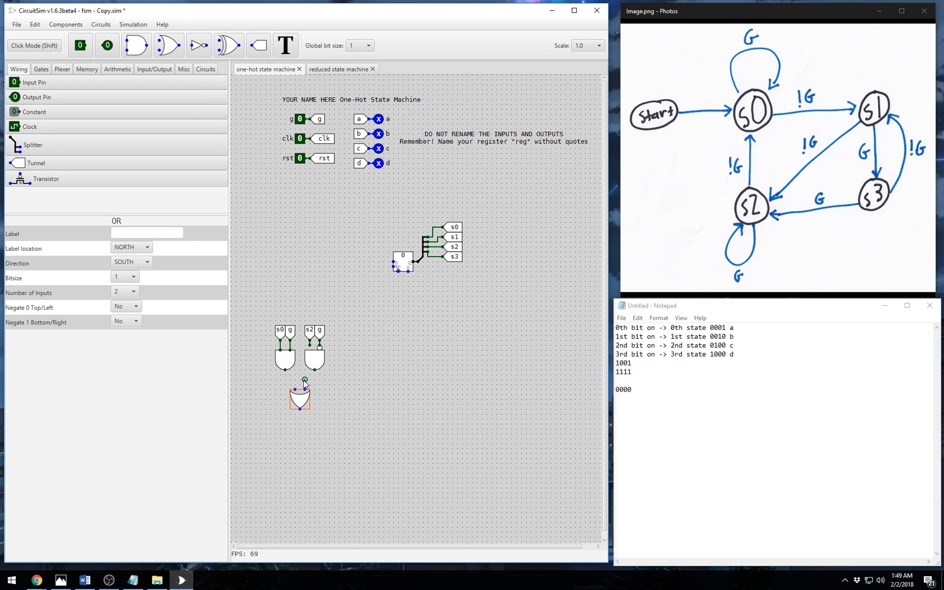
{"action": "mouse_move", "coordinate": [314, 384]}
{"action": "left_mouse_down"}
{"action": "mouse_move", "coordinate": [315, 370]}
{"action": "mouse_move", "coordinate": [294, 381]}
{"action": "mouse_move", "coordinate": [285, 370]}
{"action": "left_mouse_up"}
{"action": "left_click", "coordinate": [364, 391]}
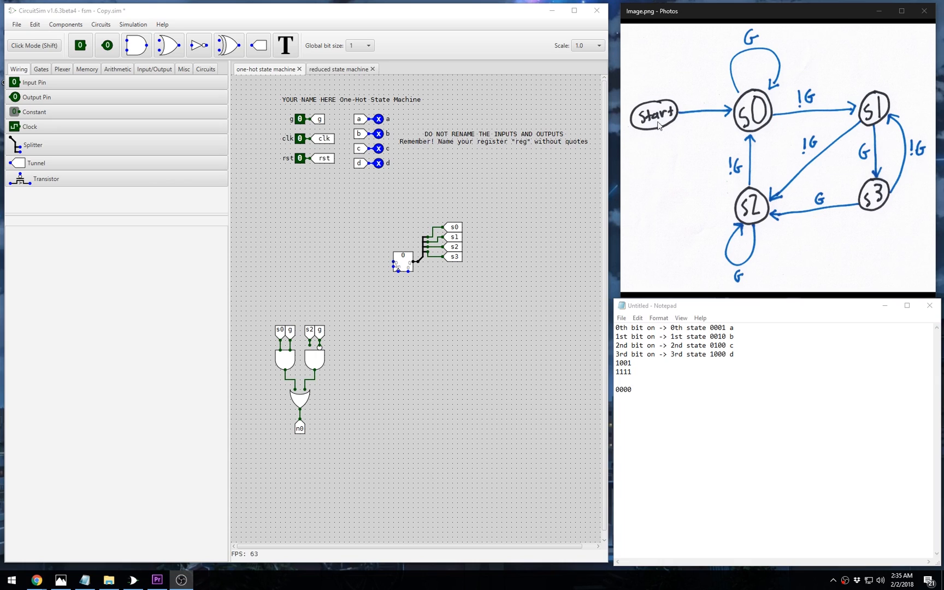
- Shift the existing gate logic and n0 tunnel to the right to make room
{"action": "left_click_drag", "start_coordinate": [258, 306], "coordinate": [388, 426]}
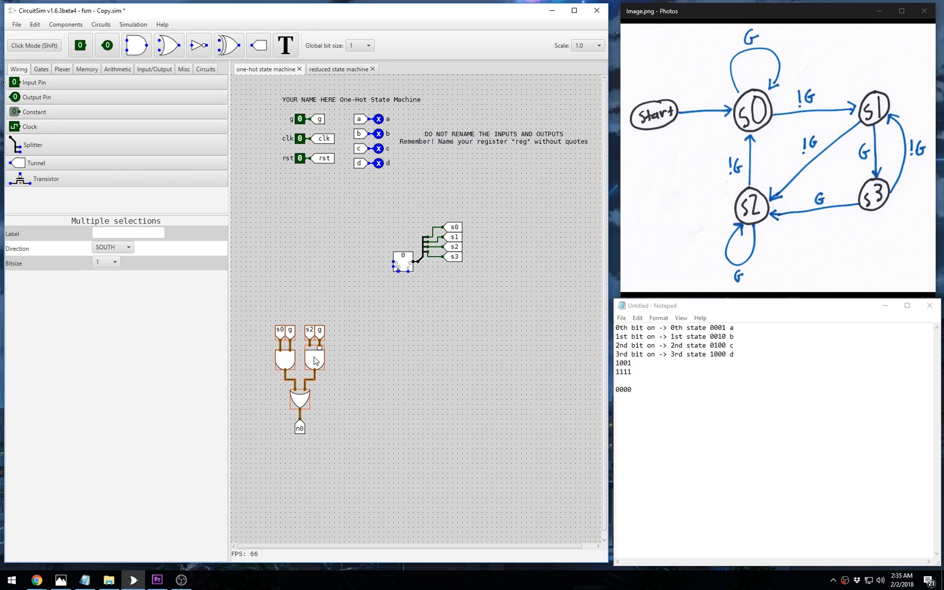
{"action": "left_click_drag", "start_coordinate": [313, 355], "coordinate": [352, 359]}
{"action": "key", "text": "ctrl+z"}
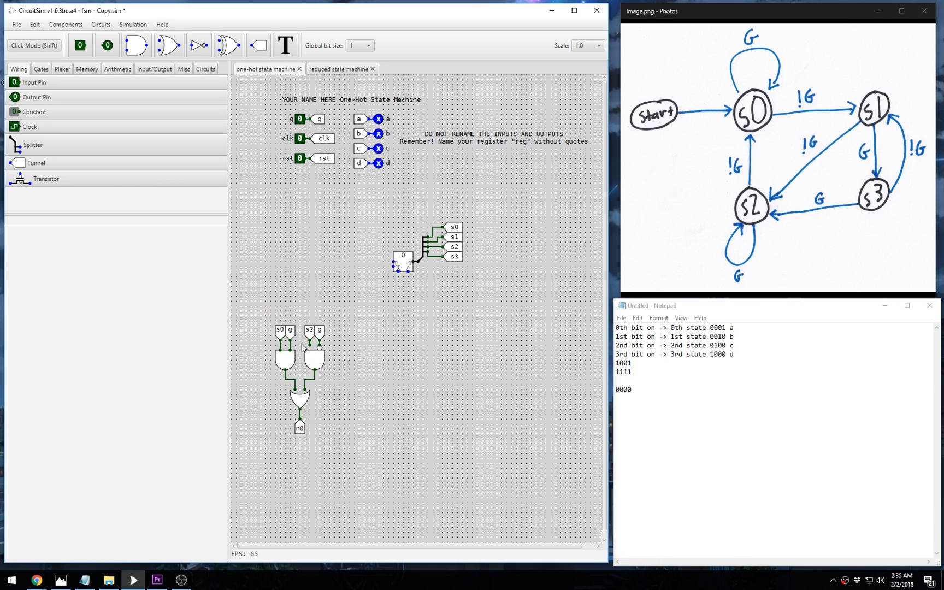
{"action": "left_click_drag", "start_coordinate": [263, 318], "coordinate": [393, 475]}
{"action": "left_click_drag", "start_coordinate": [313, 365], "coordinate": [379, 362]}
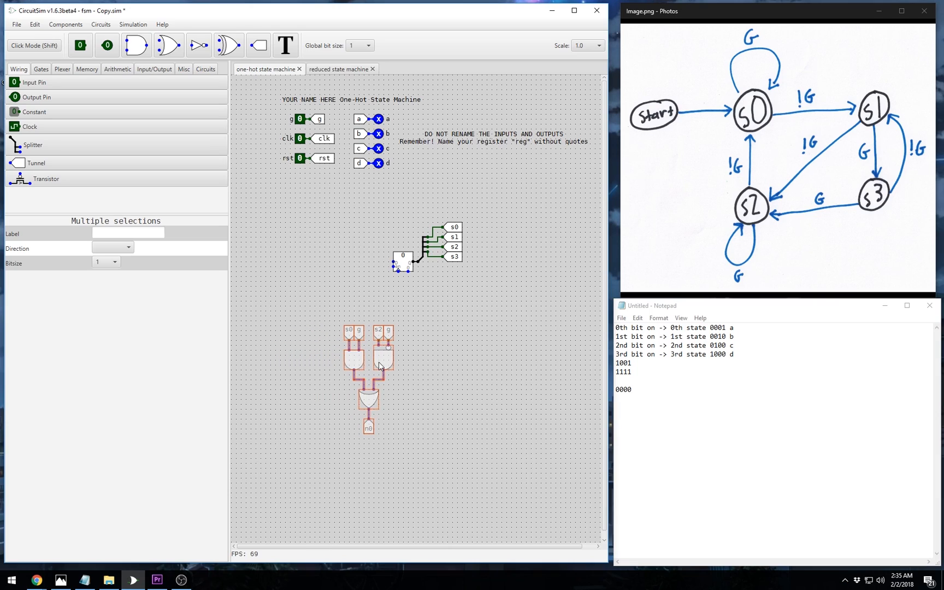
{"action": "left_click", "coordinate": [416, 365]}
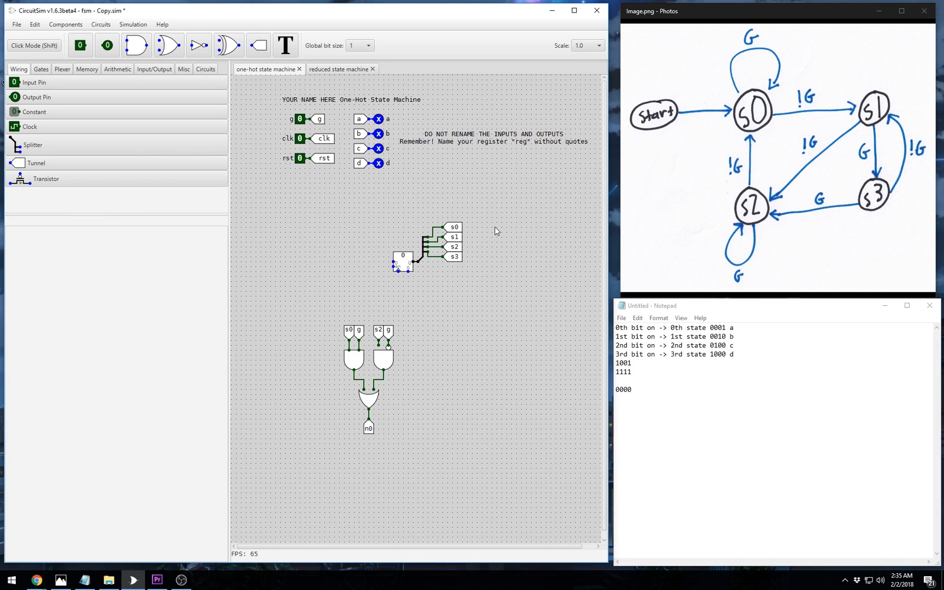
- Paste a south-facing copy of the s0–s3 tunnels left of the gates and start spreading them into a row
{"action": "left_click", "coordinate": [455, 228]}
{"action": "left_click", "coordinate": [454, 238], "text": "ctrl"}
{"action": "left_click", "coordinate": [455, 246], "text": "ctrl"}
{"action": "left_click", "coordinate": [457, 257], "text": "ctrl"}
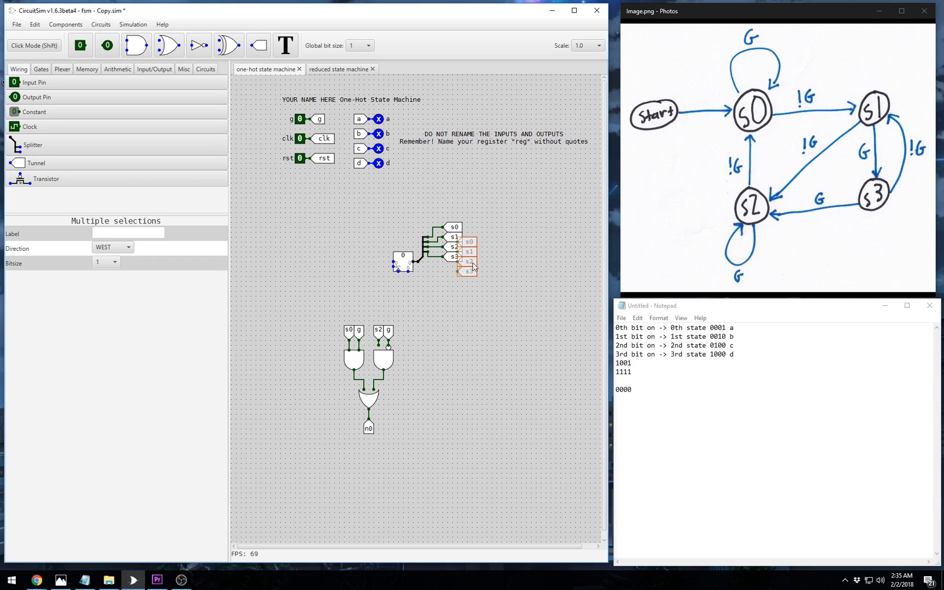
{"action": "key", "text": "ctrl+c"}
{"action": "key", "text": "ctrl+v"}
{"action": "left_click", "coordinate": [306, 346]}
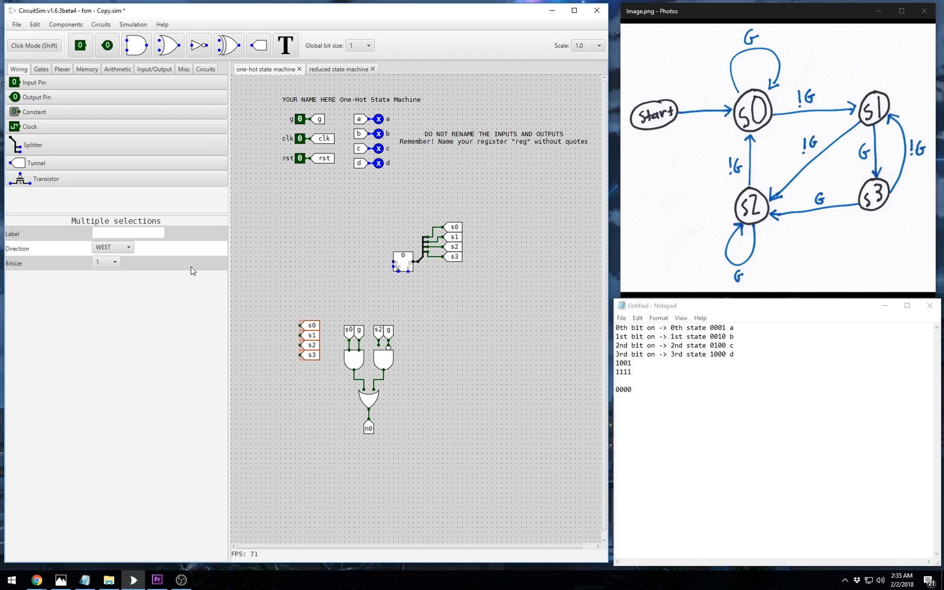
{"action": "left_click", "coordinate": [131, 248]}
{"action": "left_click", "coordinate": [106, 270]}
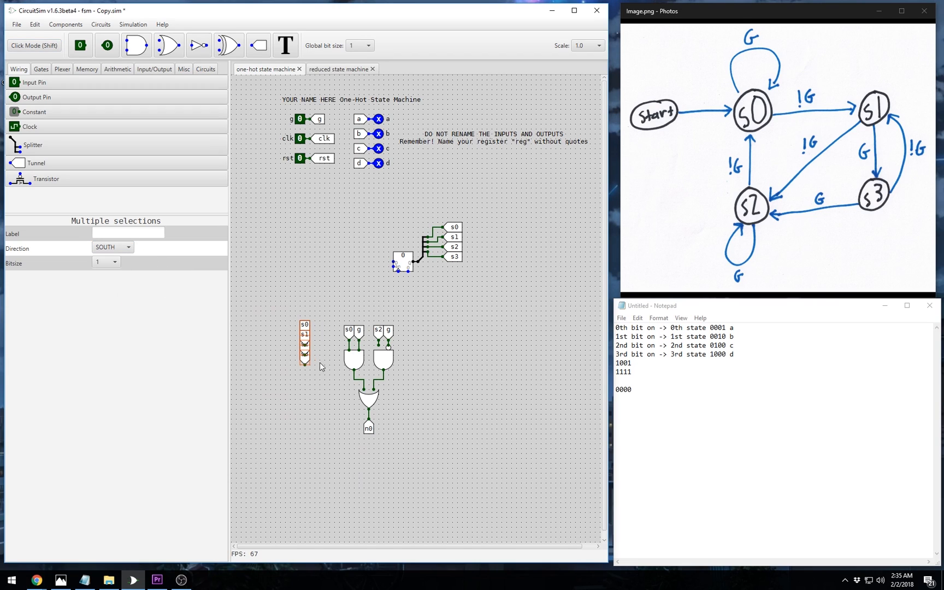
{"action": "left_click", "coordinate": [321, 375]}
{"action": "mouse_move", "coordinate": [305, 326]}
{"action": "left_mouse_down"}
{"action": "mouse_move", "coordinate": [275, 331]}
{"action": "mouse_move", "coordinate": [295, 331]}
{"action": "mouse_move", "coordinate": [305, 356]}
{"action": "mouse_move", "coordinate": [304, 333]}
{"action": "left_mouse_up"}
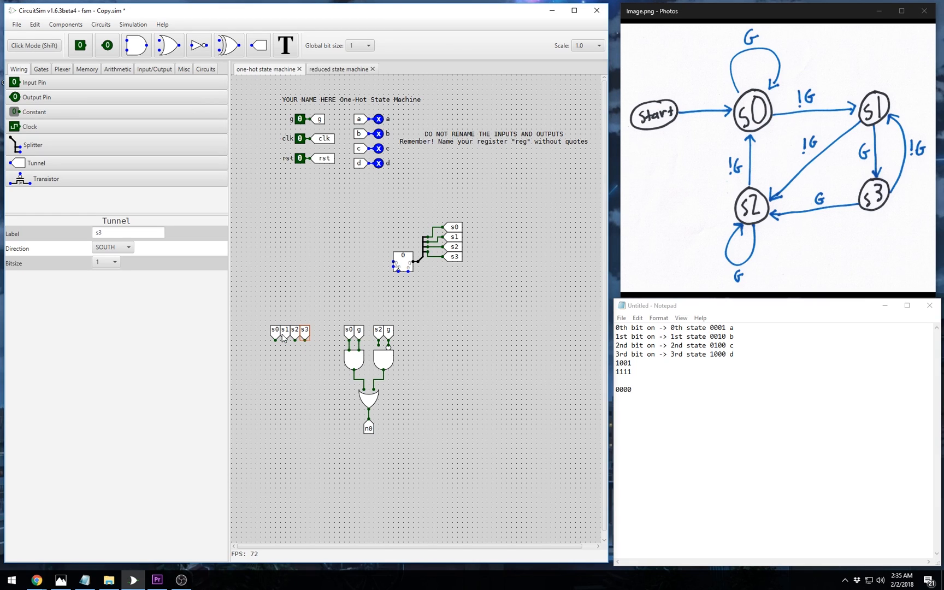
- Place a south-facing 4-input AND gate with all four inputs inverted under the tunnels and wire s3 into it
{"action": "left_click", "coordinate": [136, 45]}
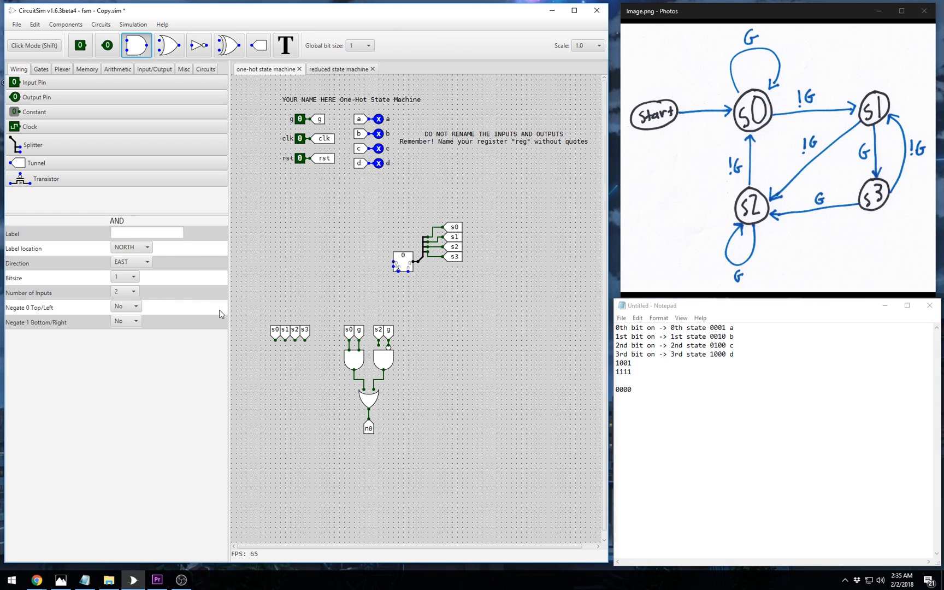
{"action": "left_click", "coordinate": [141, 266]}
{"action": "left_click", "coordinate": [141, 297]}
{"action": "left_click", "coordinate": [127, 295]}
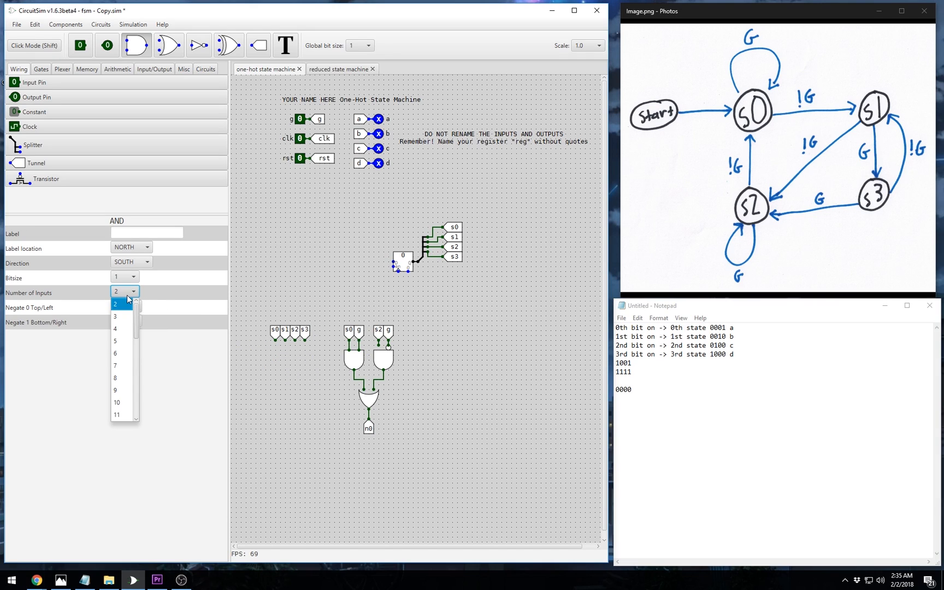
{"action": "left_click", "coordinate": [126, 330]}
{"action": "left_click", "coordinate": [129, 307]}
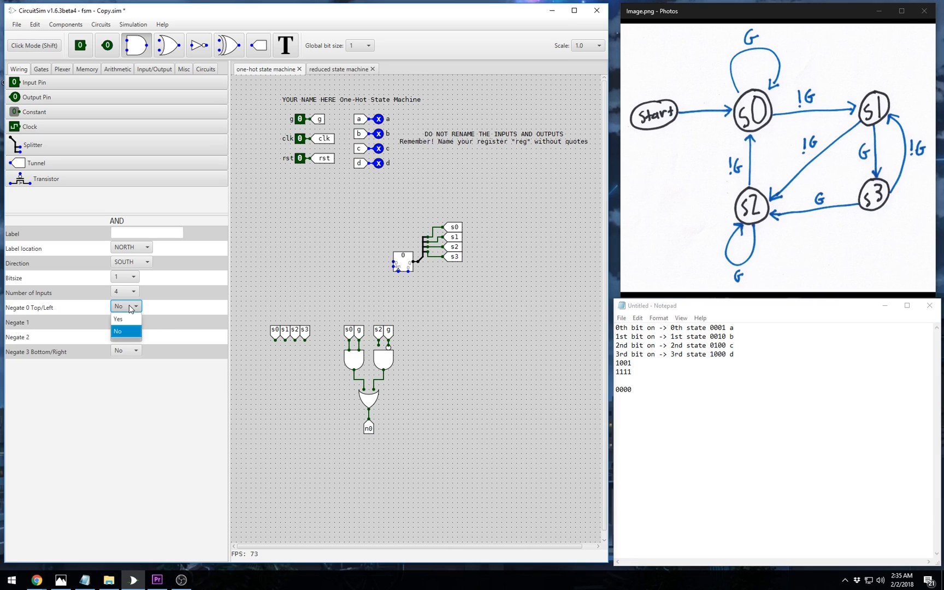
{"action": "left_click", "coordinate": [134, 319]}
{"action": "left_click", "coordinate": [134, 321]}
{"action": "left_click", "coordinate": [136, 333]}
{"action": "left_click", "coordinate": [134, 336]}
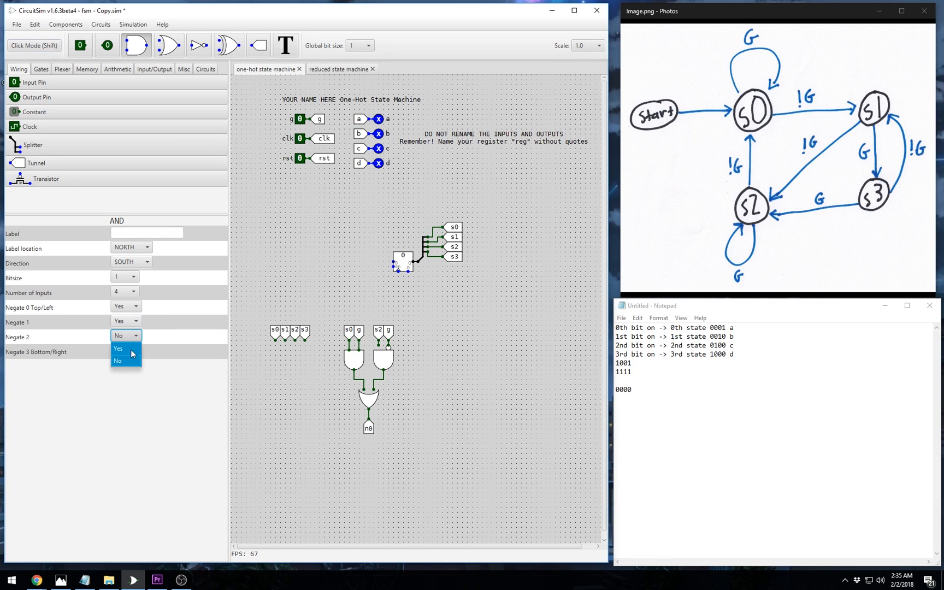
{"action": "left_click", "coordinate": [134, 348]}
{"action": "left_click", "coordinate": [134, 351]}
{"action": "left_click", "coordinate": [136, 361]}
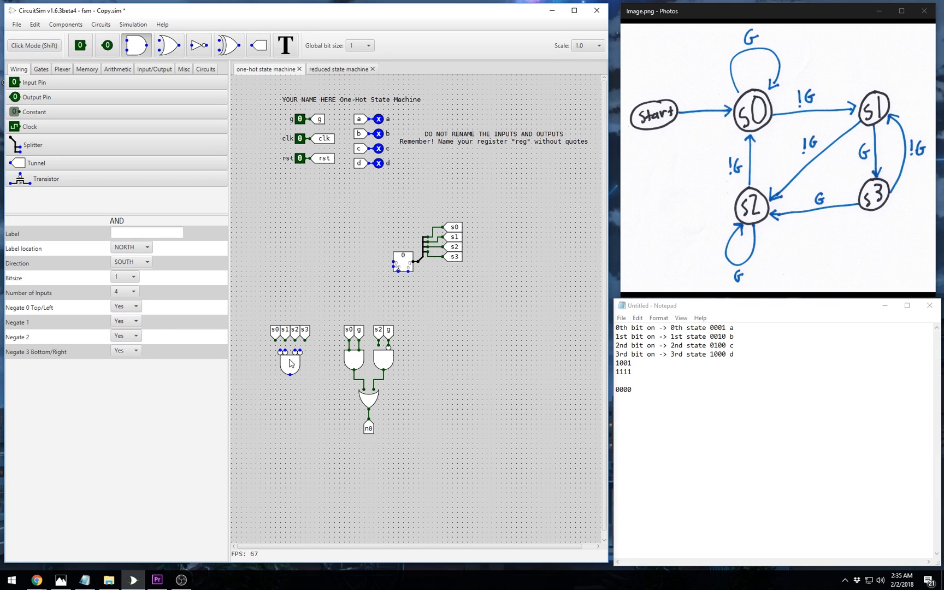
{"action": "left_click", "coordinate": [291, 363]}
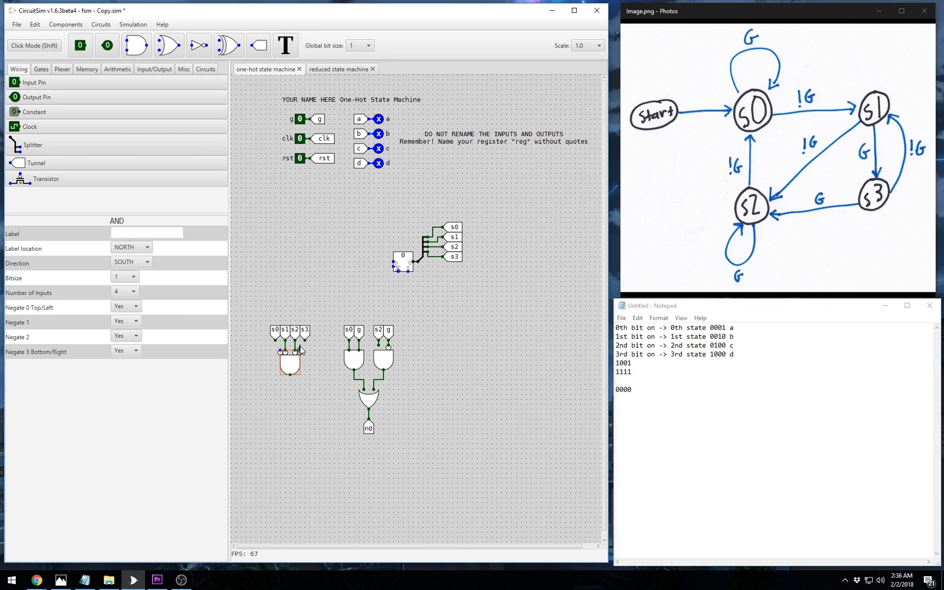
{"action": "mouse_move", "coordinate": [299, 352]}
{"action": "left_mouse_down"}
{"action": "mouse_move", "coordinate": [304, 342]}
{"action": "mouse_move", "coordinate": [276, 340]}
{"action": "mouse_move", "coordinate": [295, 389]}
{"action": "left_mouse_up"}
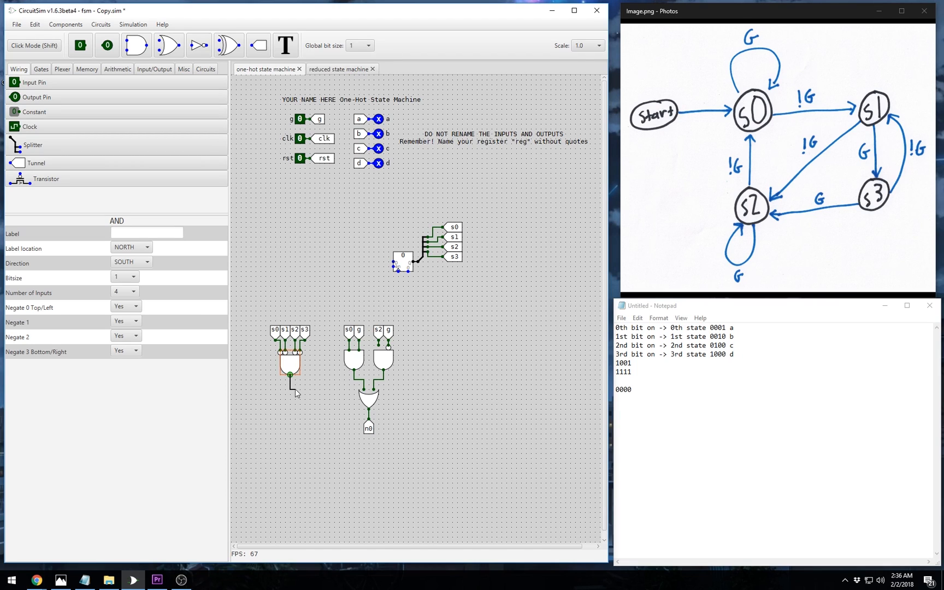
- Move the existing gates, tunnels and n0 logic to the left
{"action": "left_click", "coordinate": [340, 383]}
{"action": "left_click_drag", "start_coordinate": [323, 312], "coordinate": [444, 490]}
{"action": "left_click_drag", "start_coordinate": [354, 362], "coordinate": [330, 362]}
- Give the OR gate an extra input and wire the 4-input AND gate's output into it
{"action": "left_click", "coordinate": [342, 403]}
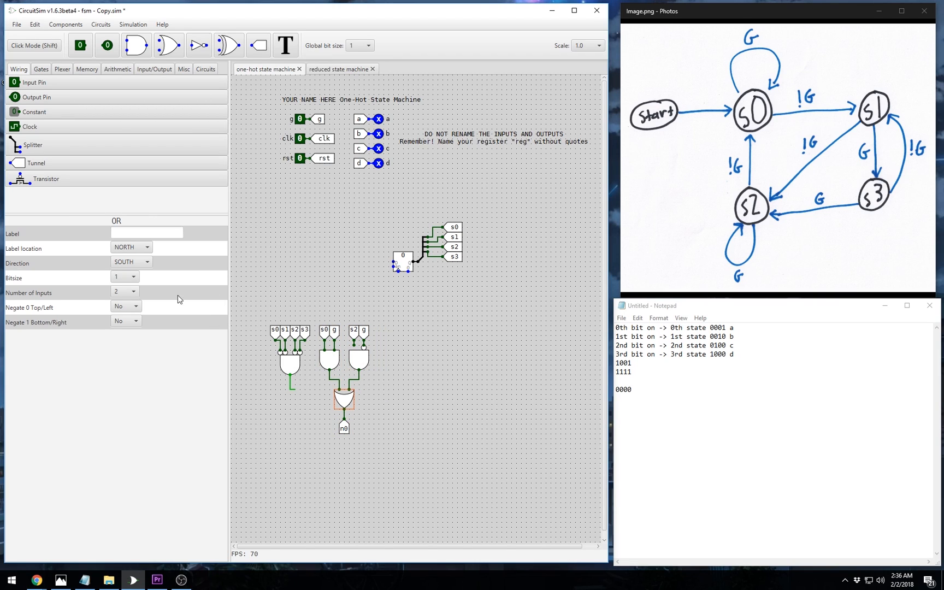
{"action": "left_click", "coordinate": [130, 298]}
{"action": "left_click", "coordinate": [120, 332]}
{"action": "left_click", "coordinate": [320, 443]}
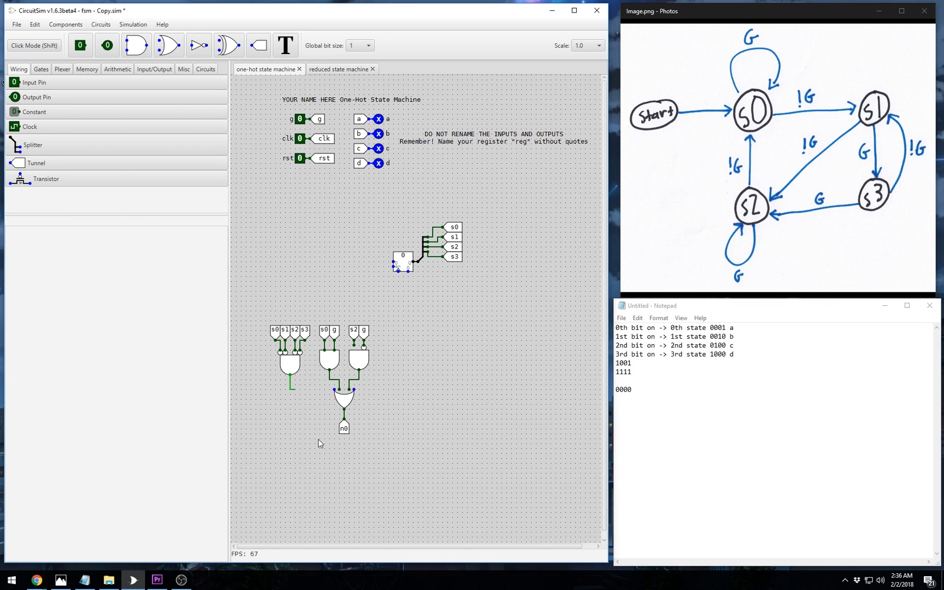
{"action": "left_click", "coordinate": [338, 400]}
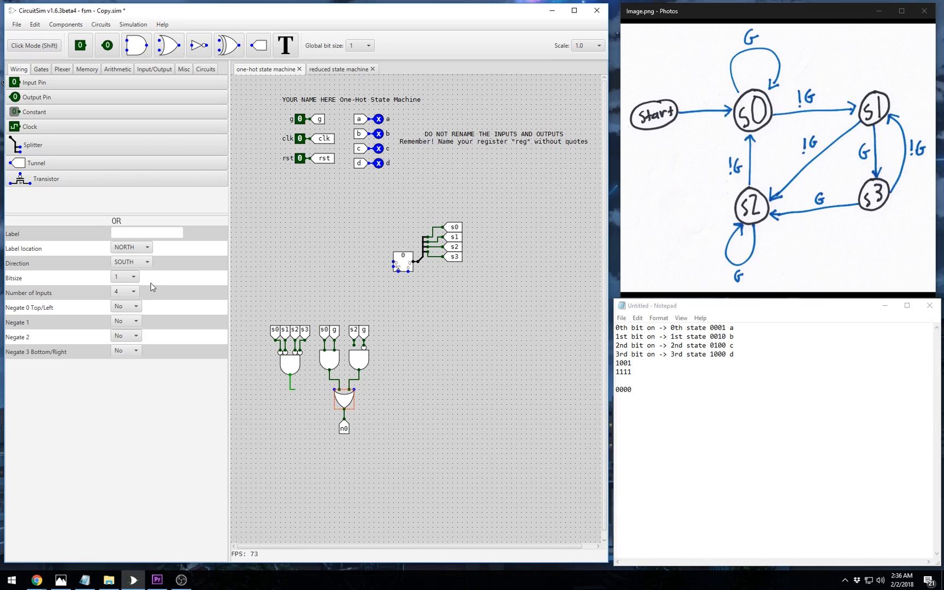
{"action": "left_click", "coordinate": [132, 302]}
{"action": "left_click", "coordinate": [130, 327]}
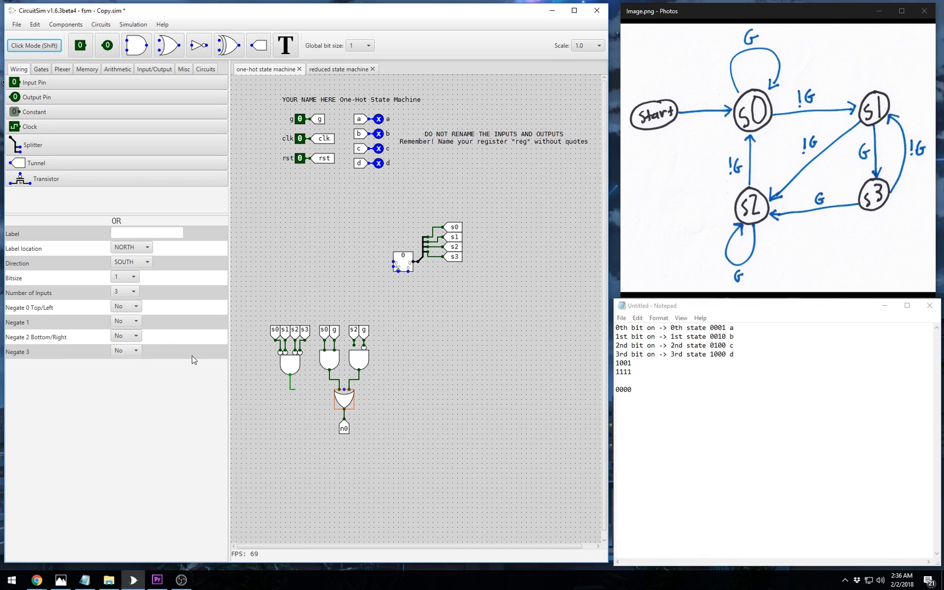
{"action": "left_click", "coordinate": [310, 411]}
{"action": "left_click_drag", "start_coordinate": [290, 385], "coordinate": [345, 390]}
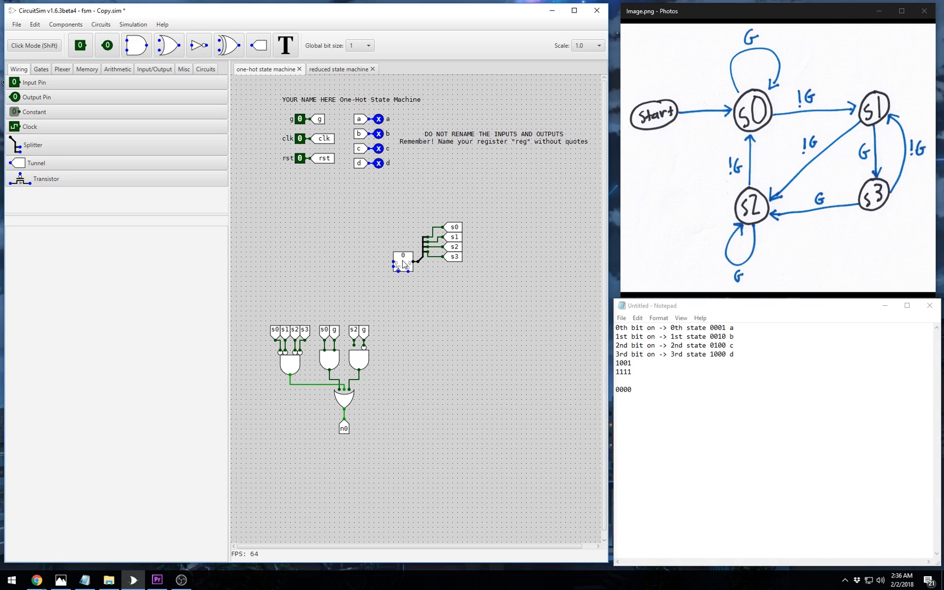
- Draw a wire down from the register's clock pin
{"action": "left_click", "coordinate": [404, 264]}
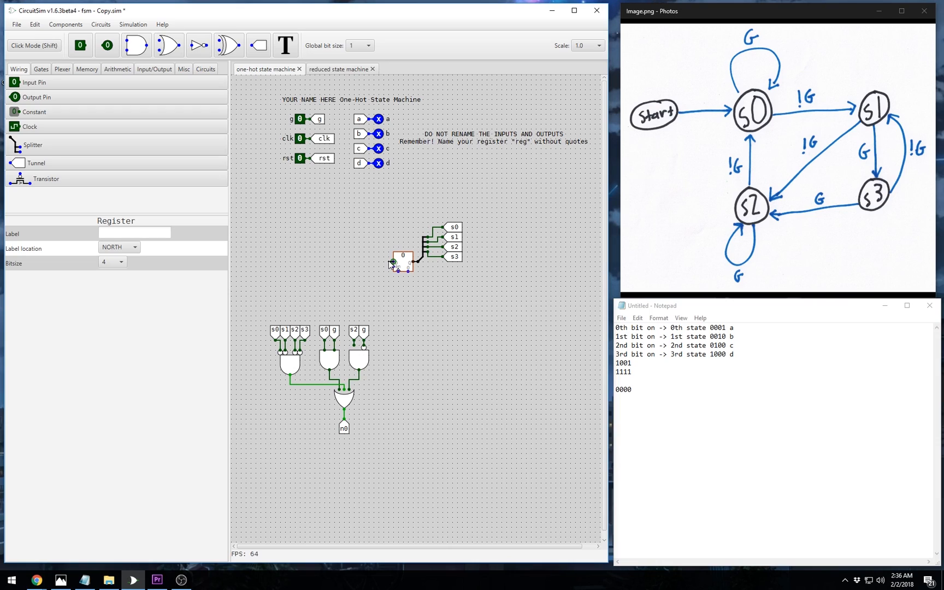
{"action": "left_click", "coordinate": [404, 288]}
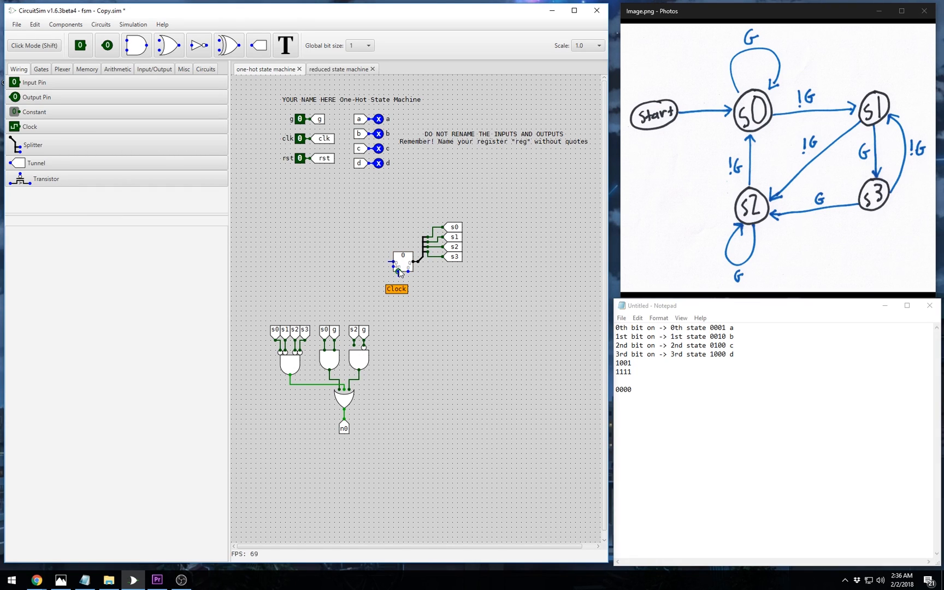
{"action": "left_click_drag", "start_coordinate": [399, 273], "coordinate": [398, 286]}
- Attach a north-facing copy of the clk tunnel to that wire, positioned left below the register
{"action": "left_click", "coordinate": [326, 143]}
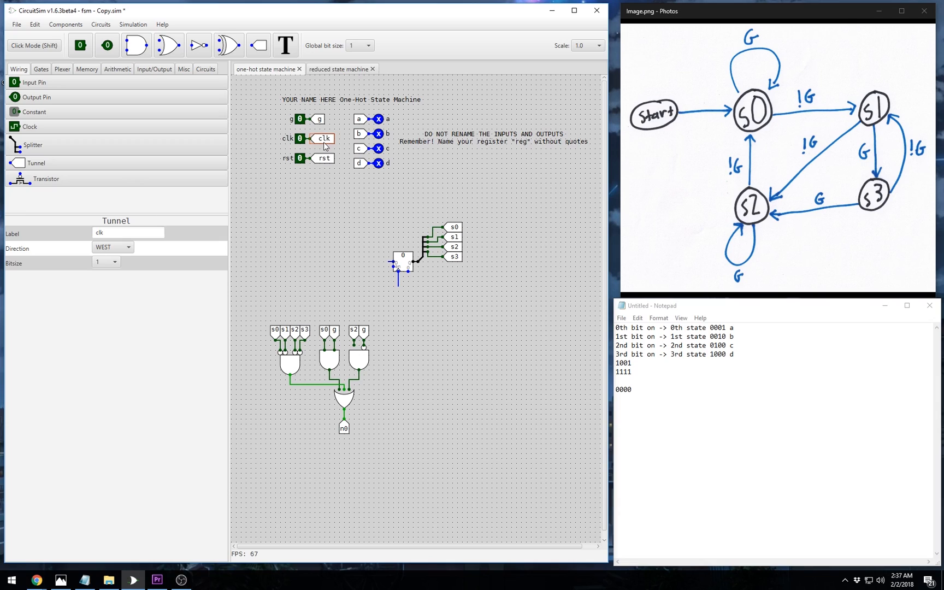
{"action": "key", "text": "ctrl+c"}
{"action": "key", "text": "ctrl+v"}
{"action": "left_click_drag", "start_coordinate": [341, 157], "coordinate": [393, 297]}
{"action": "left_click", "coordinate": [122, 249]}
{"action": "left_click", "coordinate": [112, 262]}
{"action": "left_click", "coordinate": [458, 315]}
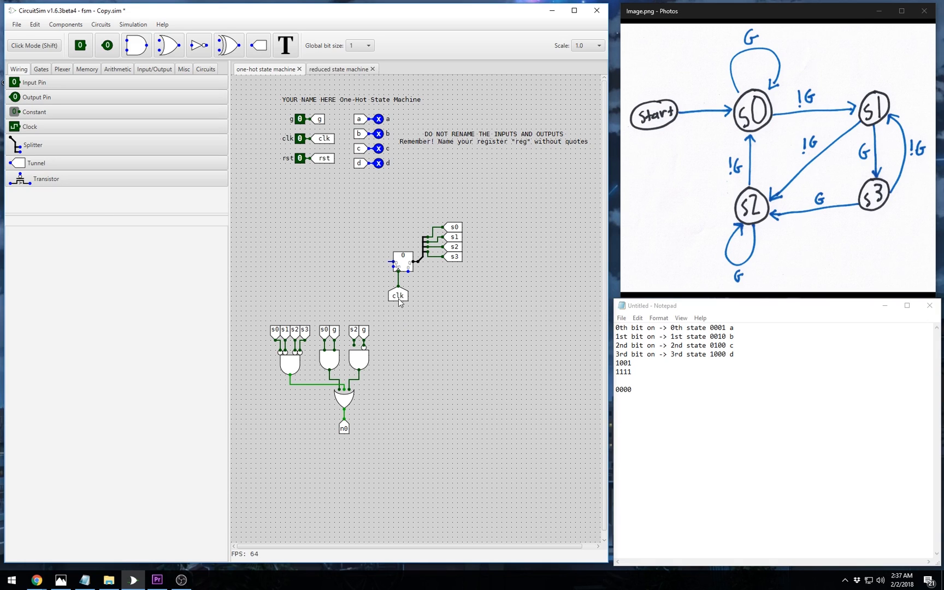
{"action": "mouse_move", "coordinate": [401, 299]}
{"action": "left_mouse_down"}
{"action": "mouse_move", "coordinate": [378, 295]}
{"action": "mouse_move", "coordinate": [409, 281]}
{"action": "left_mouse_up"}
- Wire the register's clear input to a north-facing copy of the rst tunnel
{"action": "left_click", "coordinate": [434, 285]}
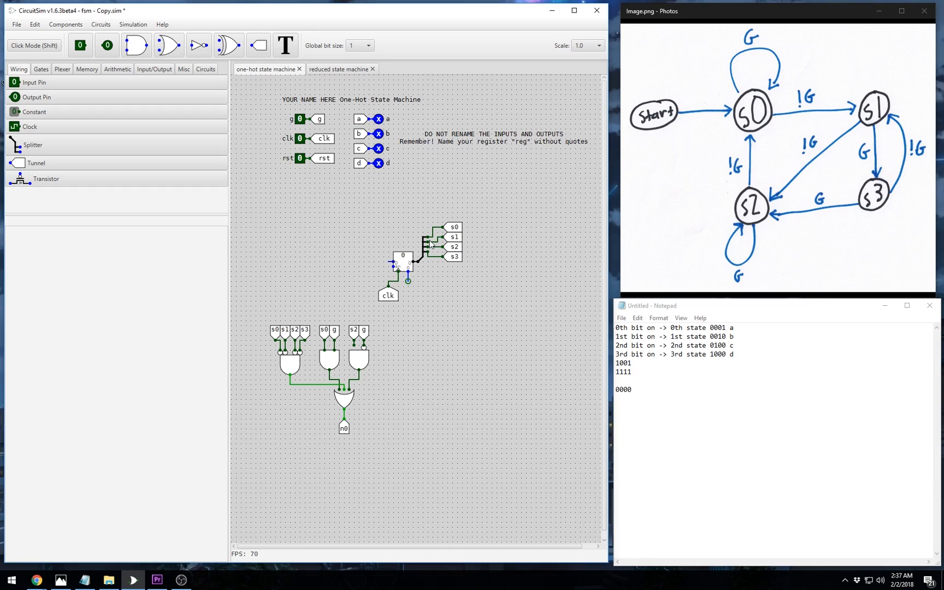
{"action": "left_click", "coordinate": [323, 160]}
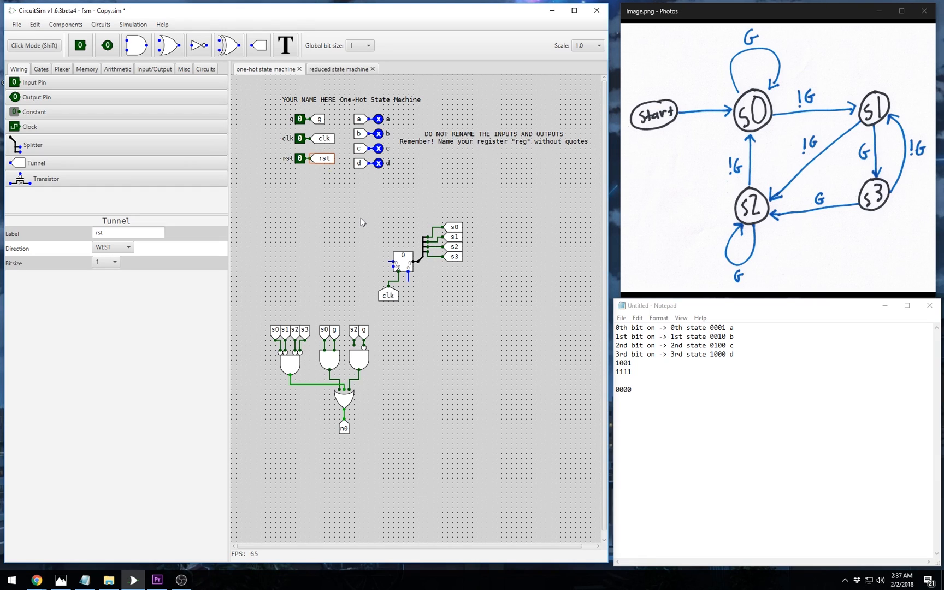
{"action": "key", "text": "ctrl+c"}
{"action": "key", "text": "ctrl+v"}
{"action": "left_click", "coordinate": [123, 245]}
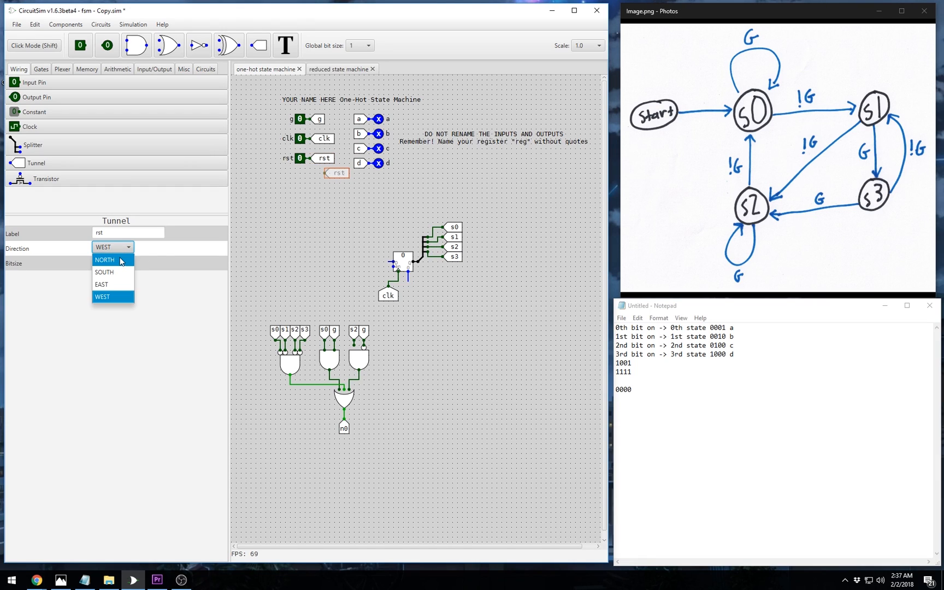
{"action": "left_click", "coordinate": [122, 259]}
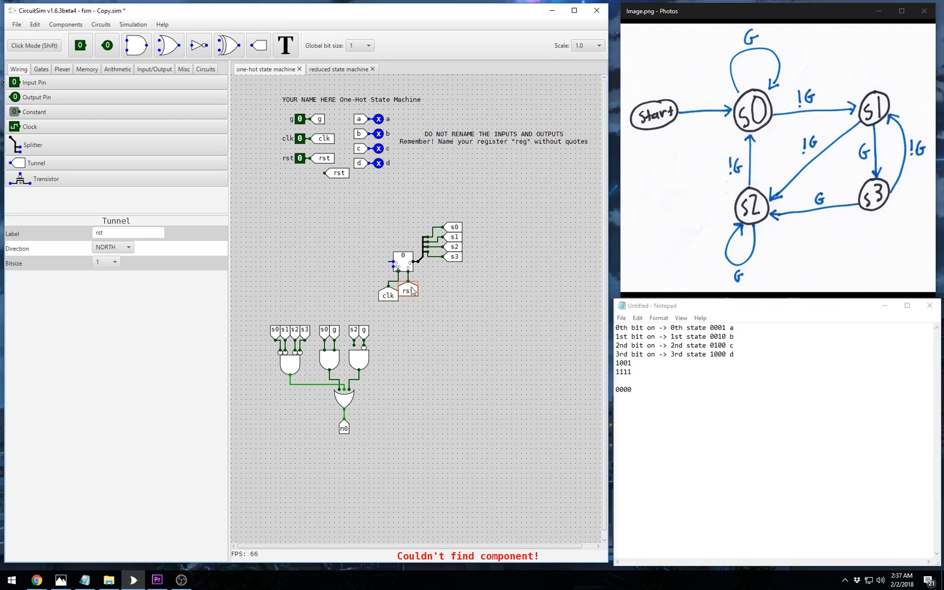
{"action": "left_click", "coordinate": [420, 291]}
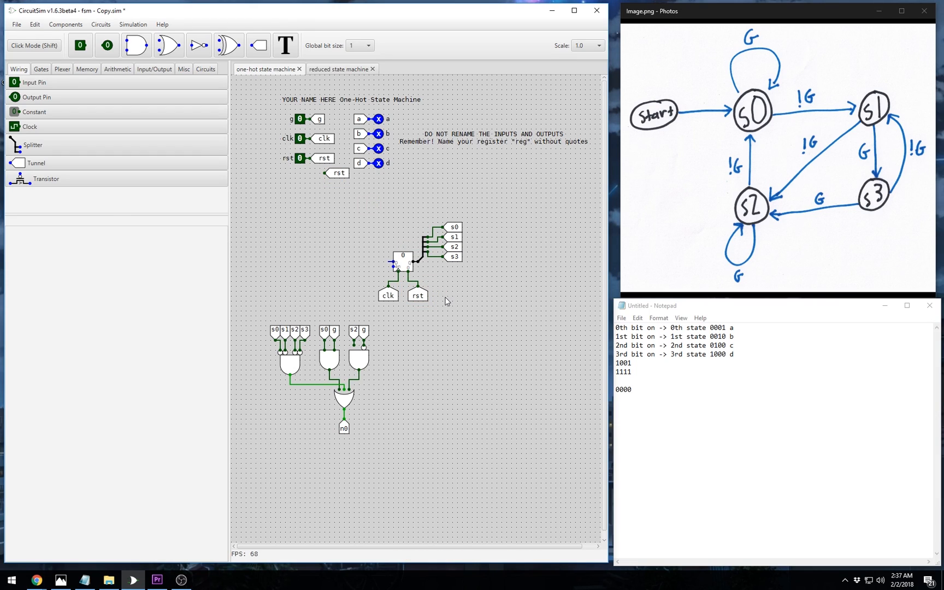
- Place a north-facing constant beside the clk tunnel and wire it into the register's enable input
{"action": "left_click_drag", "start_coordinate": [392, 266], "coordinate": [384, 275]}
{"action": "left_click", "coordinate": [41, 112]}
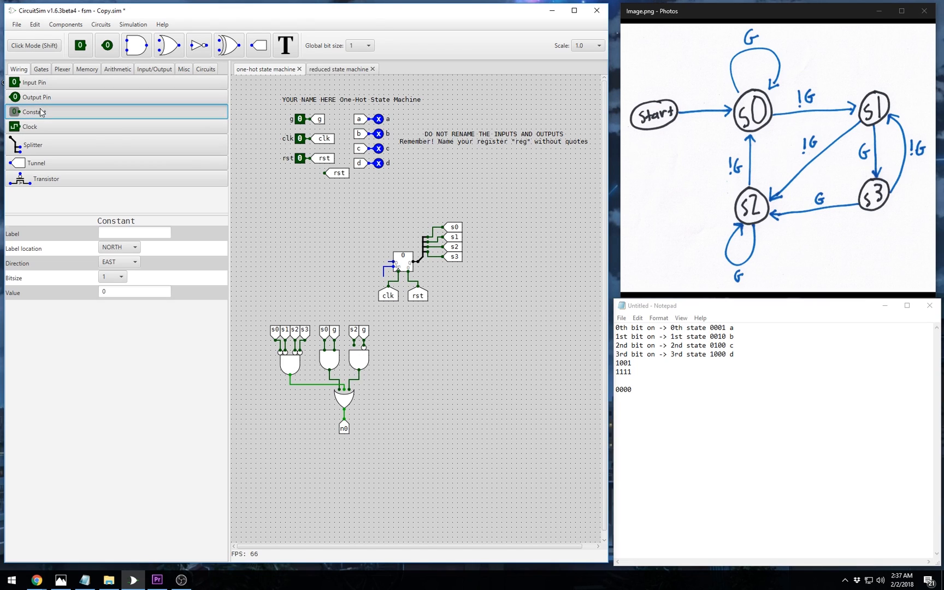
{"action": "left_click", "coordinate": [119, 247]}
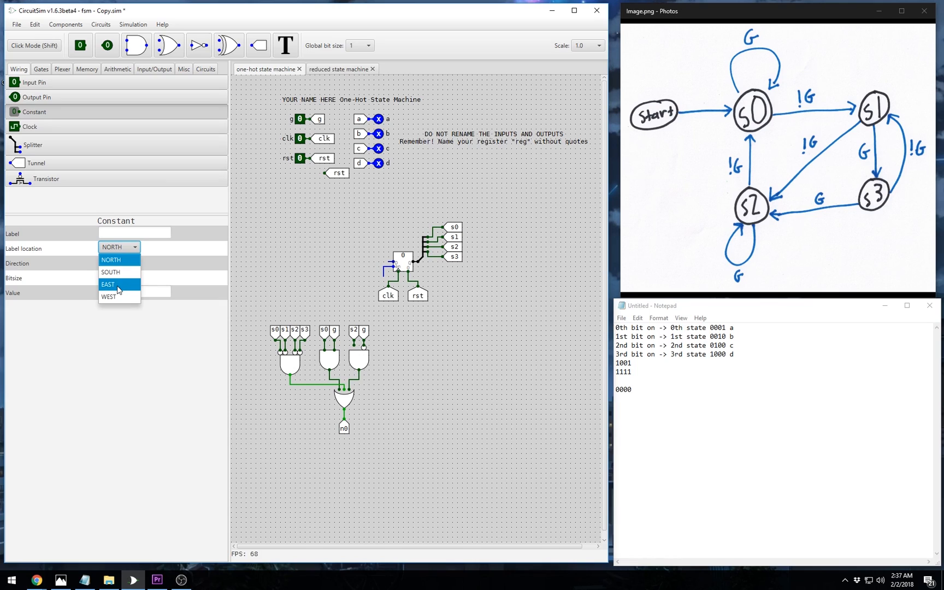
{"action": "left_click", "coordinate": [145, 265]}
{"action": "left_click", "coordinate": [119, 262]}
{"action": "left_click", "coordinate": [118, 275]}
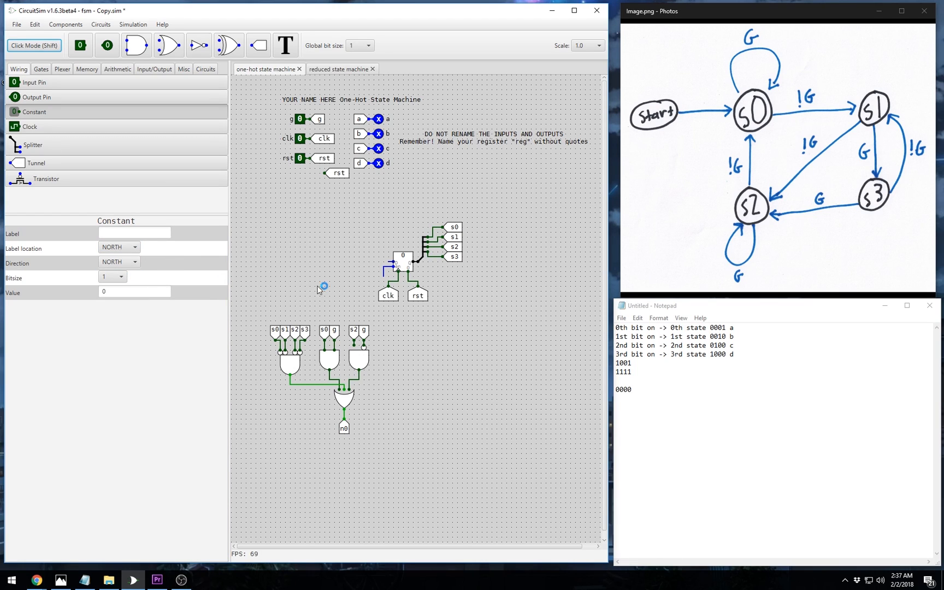
{"action": "left_click", "coordinate": [384, 283]}
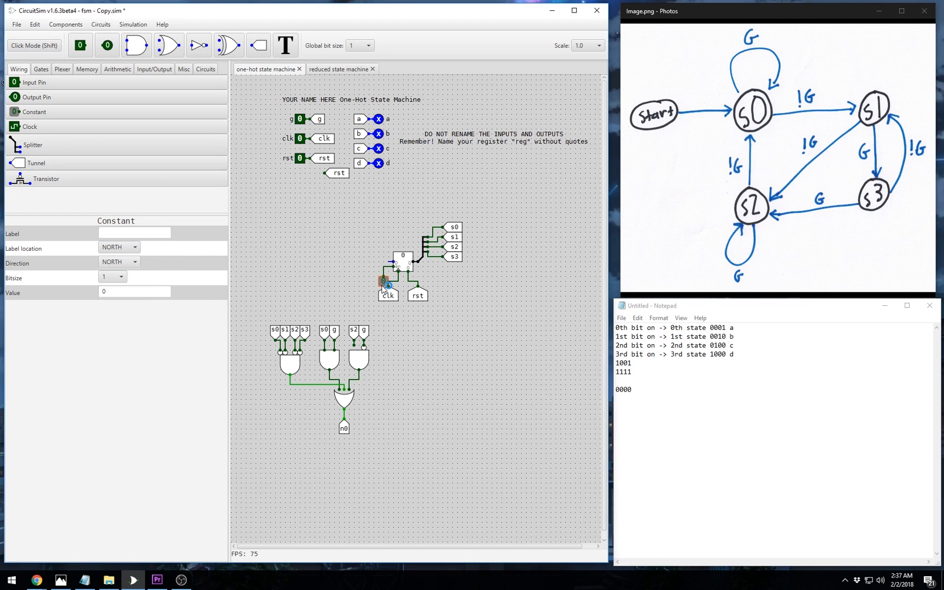
{"action": "left_click", "coordinate": [122, 291]}
{"action": "key", "text": "BackSpace"}
{"action": "left_click", "coordinate": [416, 322]}
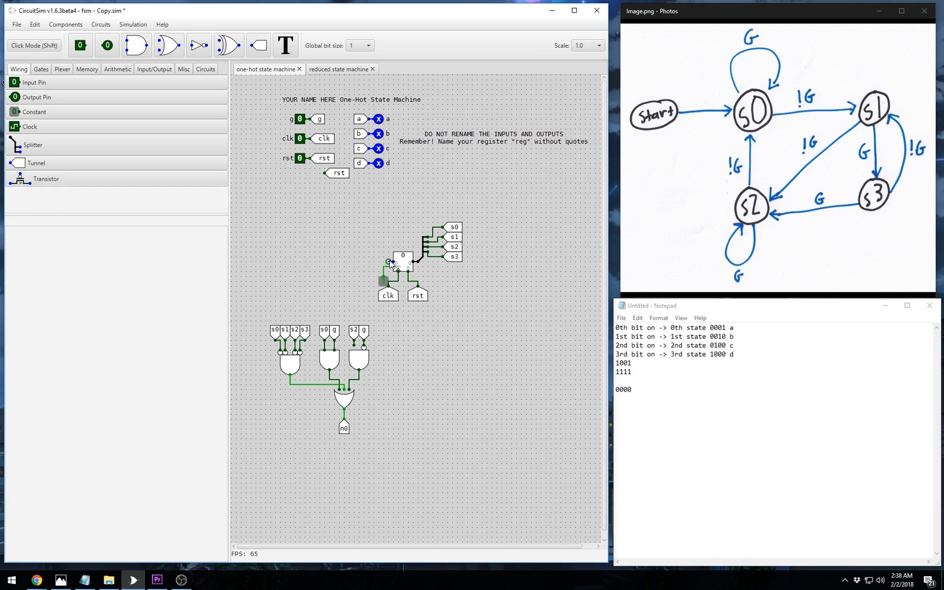
{"action": "left_click_drag", "start_coordinate": [389, 261], "coordinate": [369, 262]}
- Duplicate the 4-bit splitter, turn the copy to face west, and move it left of the register
{"action": "left_click", "coordinate": [425, 256]}
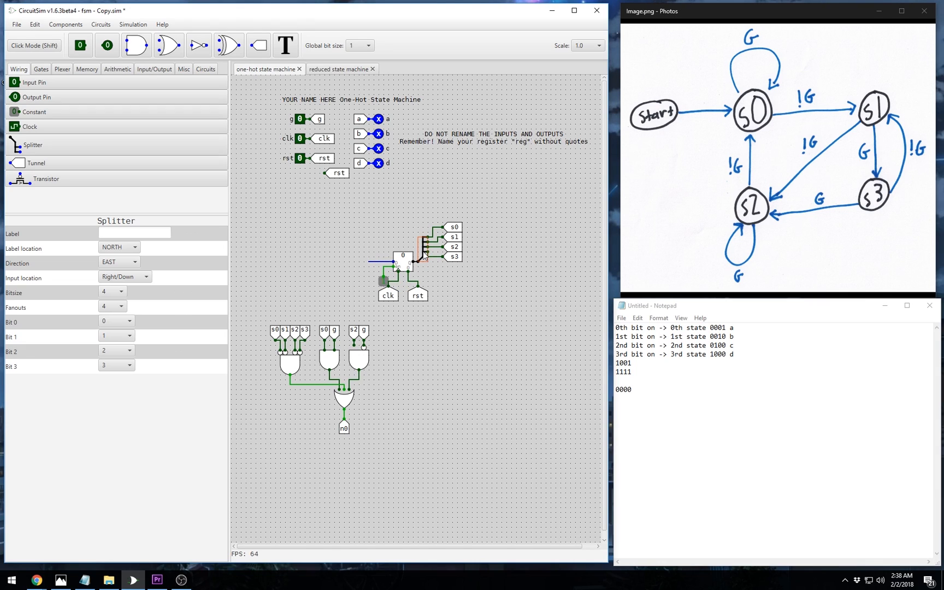
{"action": "left_click", "coordinate": [445, 268]}
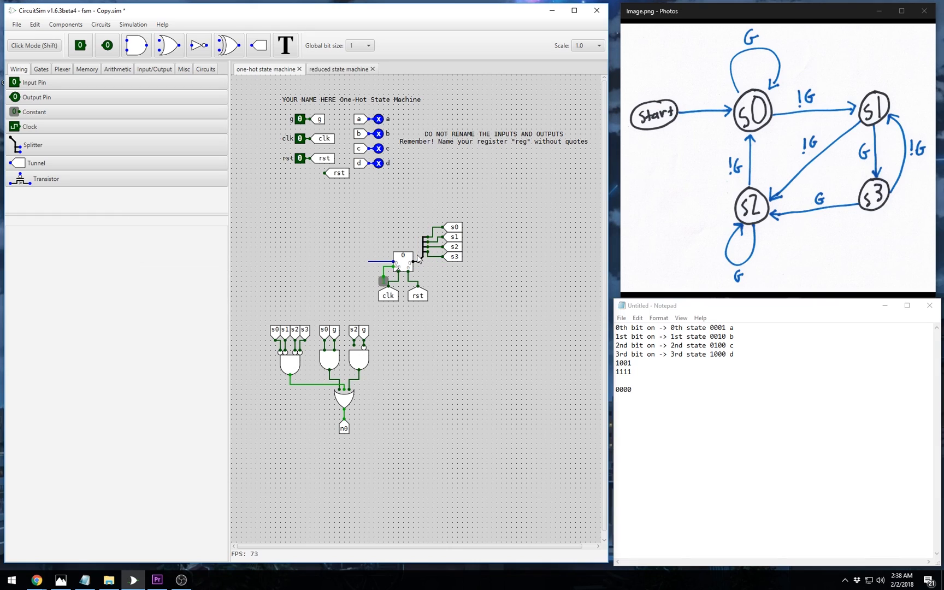
{"action": "left_click", "coordinate": [424, 260]}
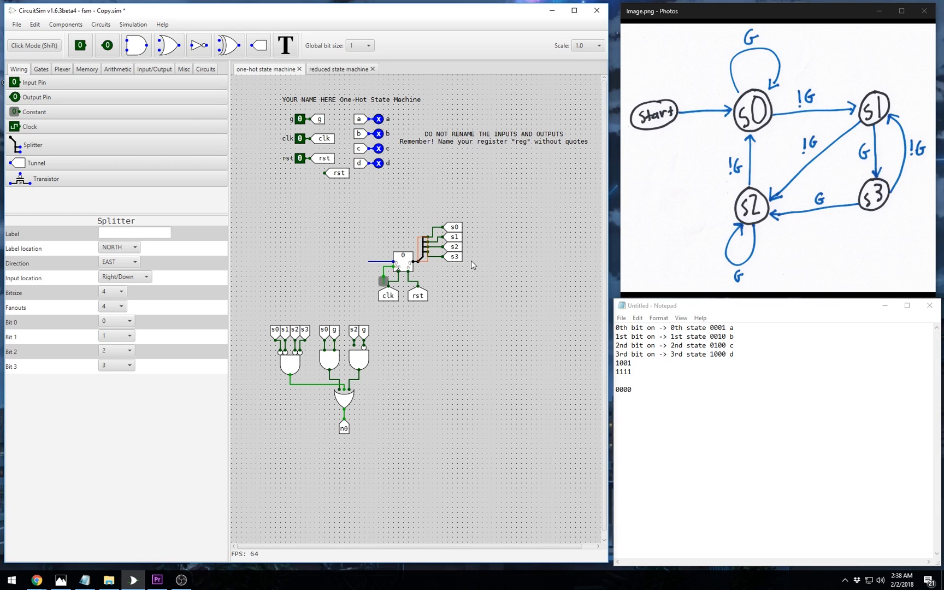
{"action": "left_click", "coordinate": [422, 256]}
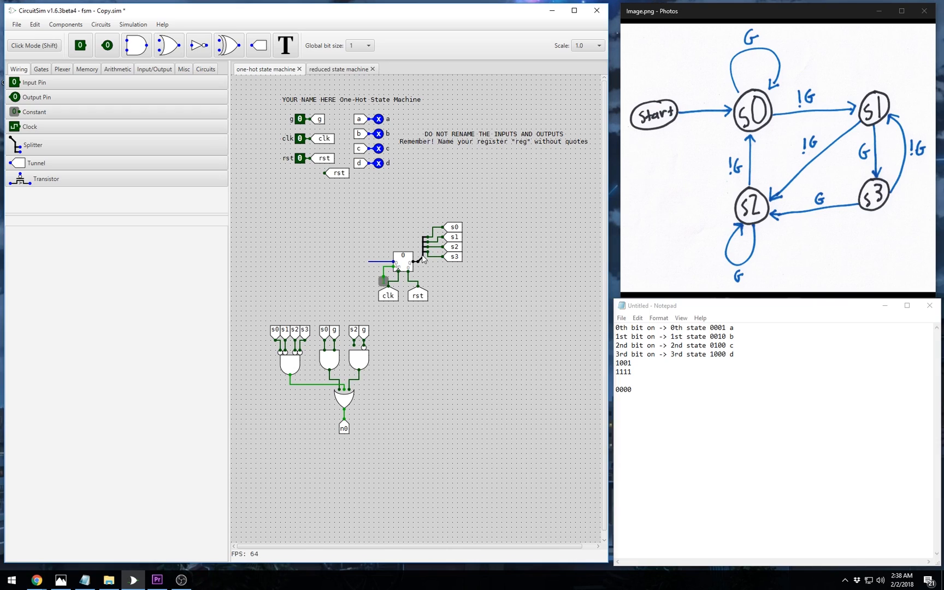
{"action": "left_click", "coordinate": [423, 259]}
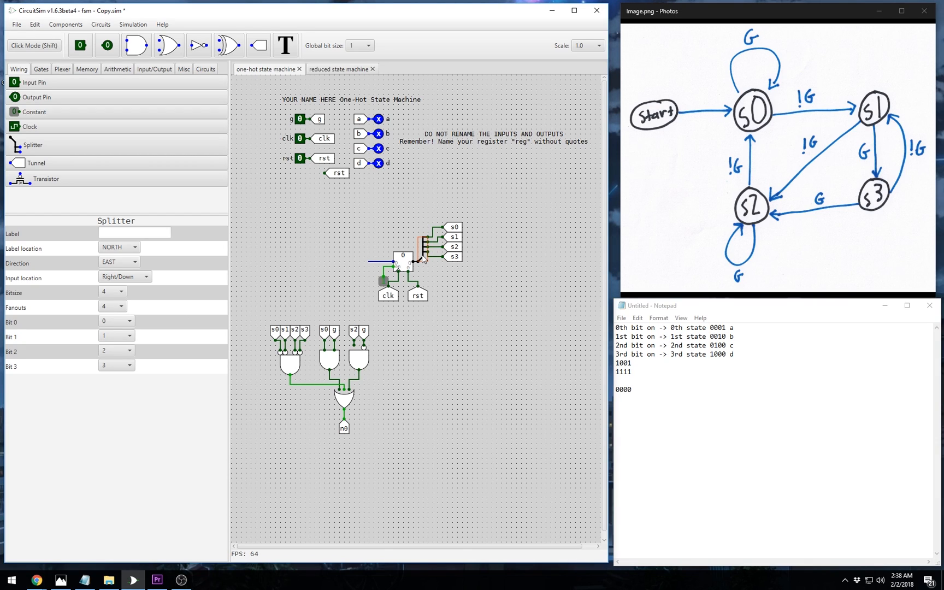
{"action": "key", "text": "ctrl+v"}
{"action": "left_click", "coordinate": [141, 280]}
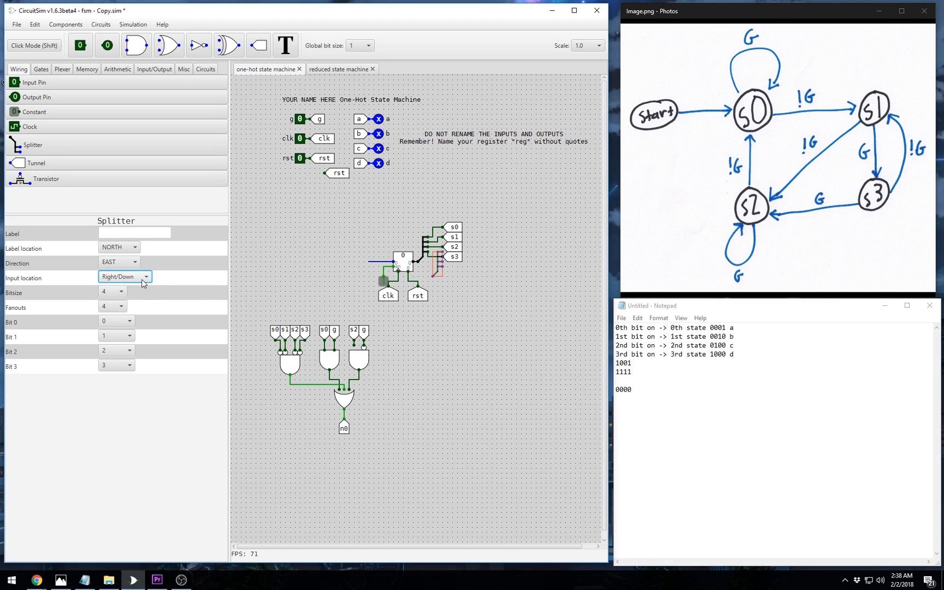
{"action": "left_click", "coordinate": [134, 263]}
{"action": "left_click", "coordinate": [129, 311]}
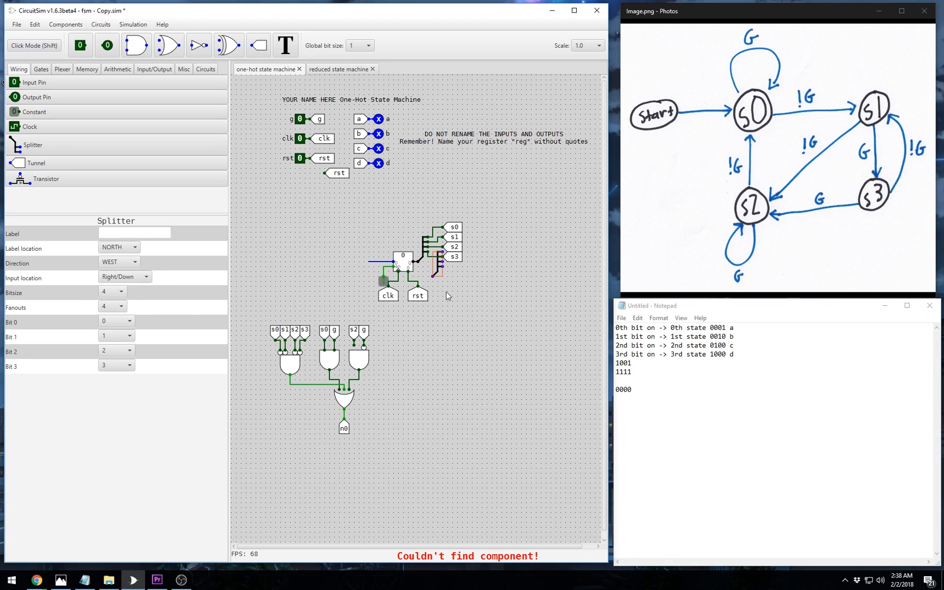
{"action": "left_click_drag", "start_coordinate": [437, 276], "coordinate": [377, 258]}
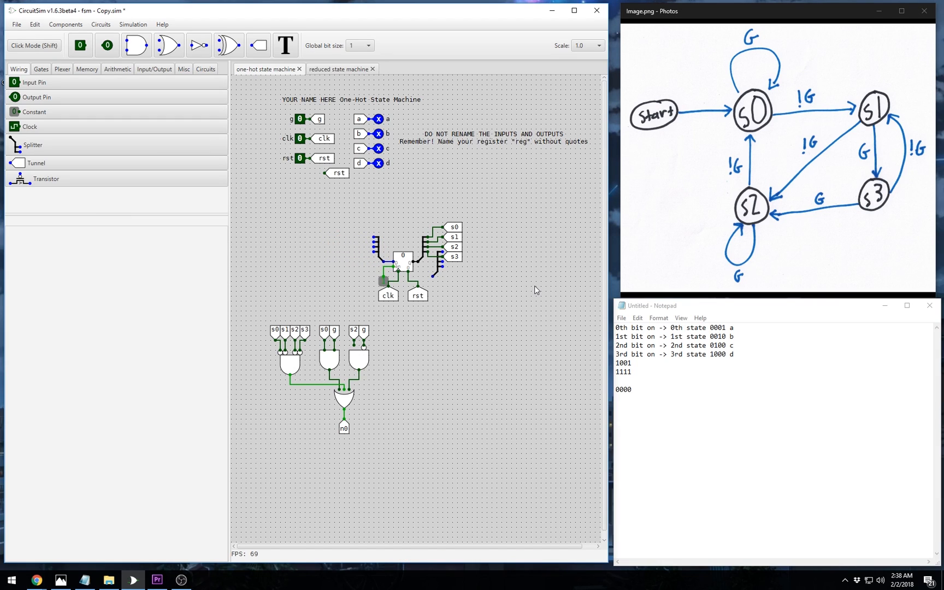
- Delete the stray splitter and stack east-facing tunnels left of the input splitter
{"action": "left_click", "coordinate": [437, 276]}
{"action": "key", "text": "Delete"}
{"action": "left_click", "coordinate": [258, 45]}
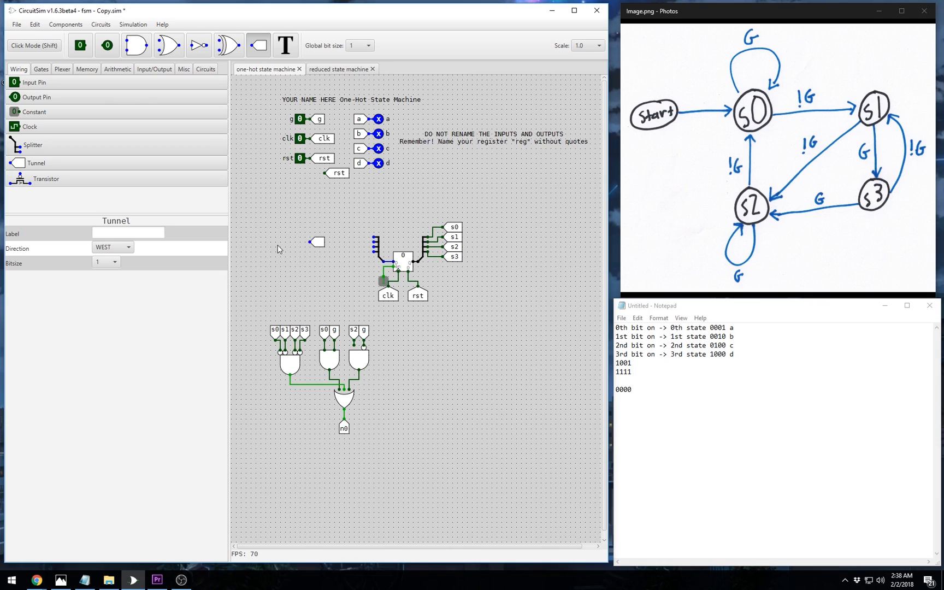
{"action": "left_click", "coordinate": [113, 249]}
{"action": "left_click", "coordinate": [115, 283]}
{"action": "left_click", "coordinate": [354, 255]}
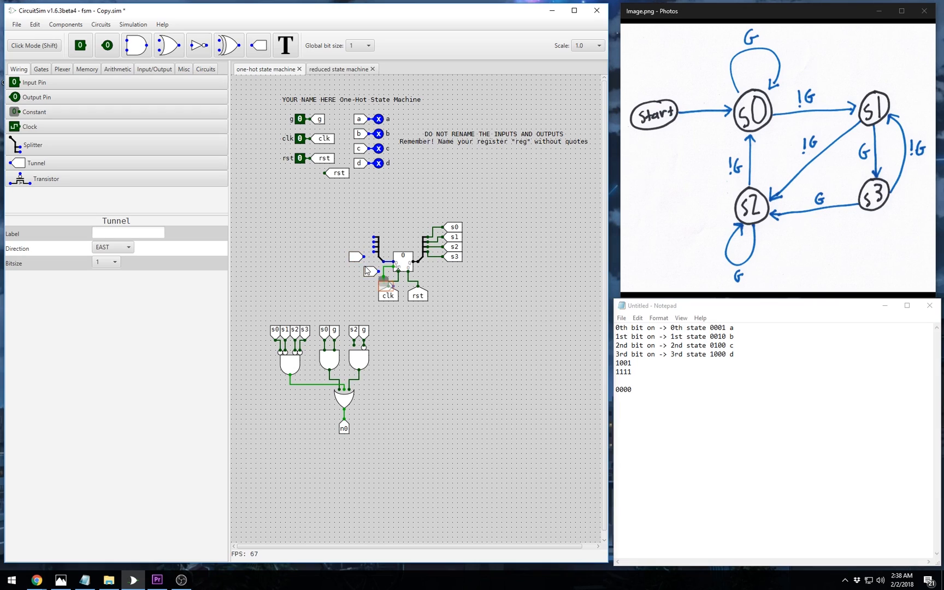
{"action": "key", "text": "ctrl+v"}
{"action": "left_click_drag", "start_coordinate": [396, 302], "coordinate": [350, 246]}
{"action": "key", "text": "ctrl+v"}
{"action": "left_click_drag", "start_coordinate": [360, 267], "coordinate": [359, 231]}
- Label the top two tunnels n0 and n1
{"action": "left_click", "coordinate": [142, 234]}
{"action": "type", "text": "n0"}
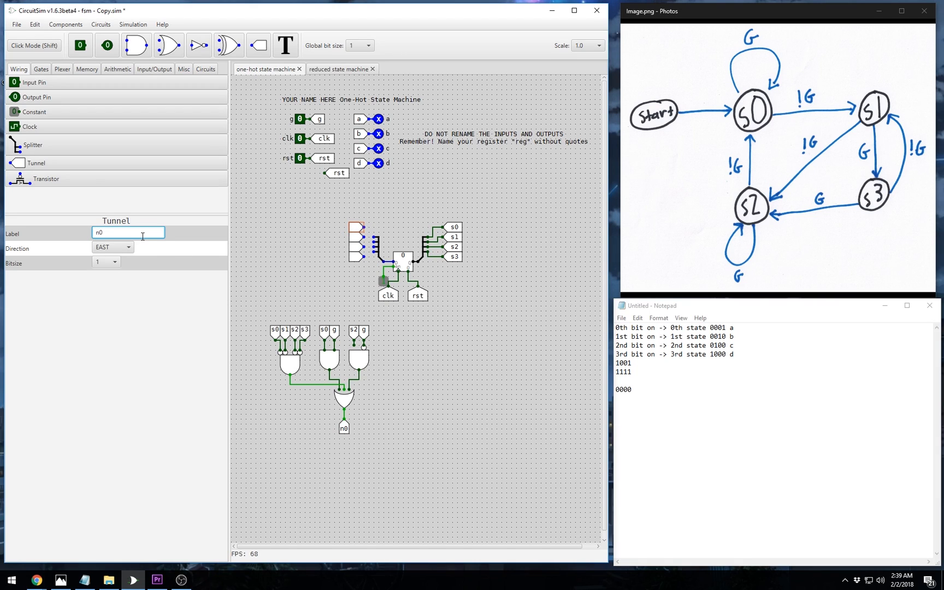
{"action": "key", "text": "Return"}
{"action": "left_click", "coordinate": [388, 230]}
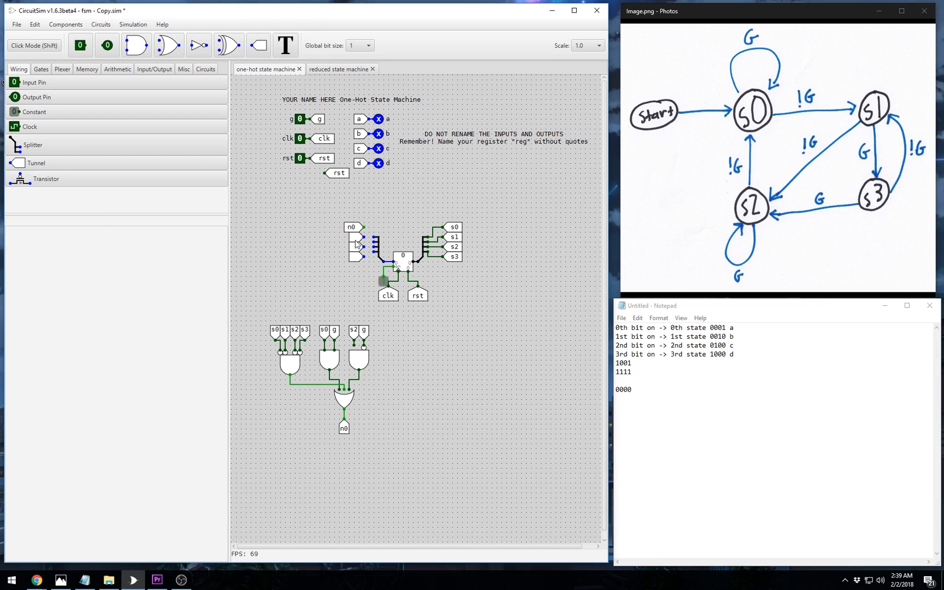
{"action": "left_click", "coordinate": [355, 241]}
{"action": "left_click", "coordinate": [144, 233]}
{"action": "type", "text": "n1"}
{"action": "key", "text": "Return"}
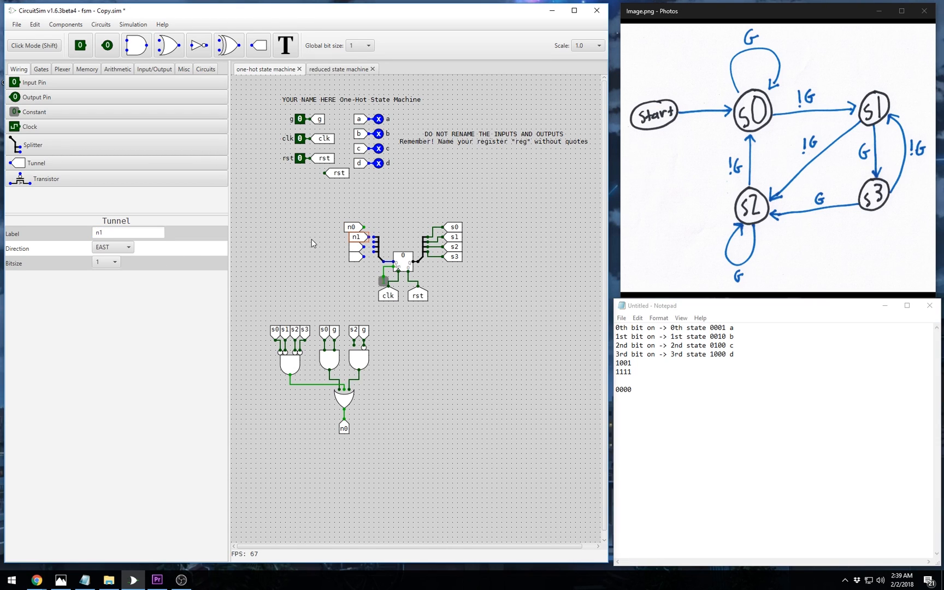
- Label the third tunnel n2, correcting a mistyped b2
{"action": "left_click", "coordinate": [355, 247]}
{"action": "left_click", "coordinate": [128, 232]}
{"action": "type", "text": "b2"}
{"action": "key", "text": "Return"}
{"action": "left_click", "coordinate": [147, 232]}
{"action": "key", "text": "BackSpace"}
{"action": "key", "text": "BackSpace"}
{"action": "type", "text": "n2"}
{"action": "key", "text": "Return"}
- Label the fourth tunnel n3 and nudge it onto the splitter input
{"action": "left_click", "coordinate": [353, 257]}
{"action": "left_click", "coordinate": [154, 234]}
{"action": "type", "text": "n3"}
{"action": "key", "text": "Return"}
{"action": "left_click", "coordinate": [330, 261]}
{"action": "left_click", "coordinate": [355, 257]}
{"action": "left_click_drag", "start_coordinate": [359, 262], "coordinate": [366, 228]}
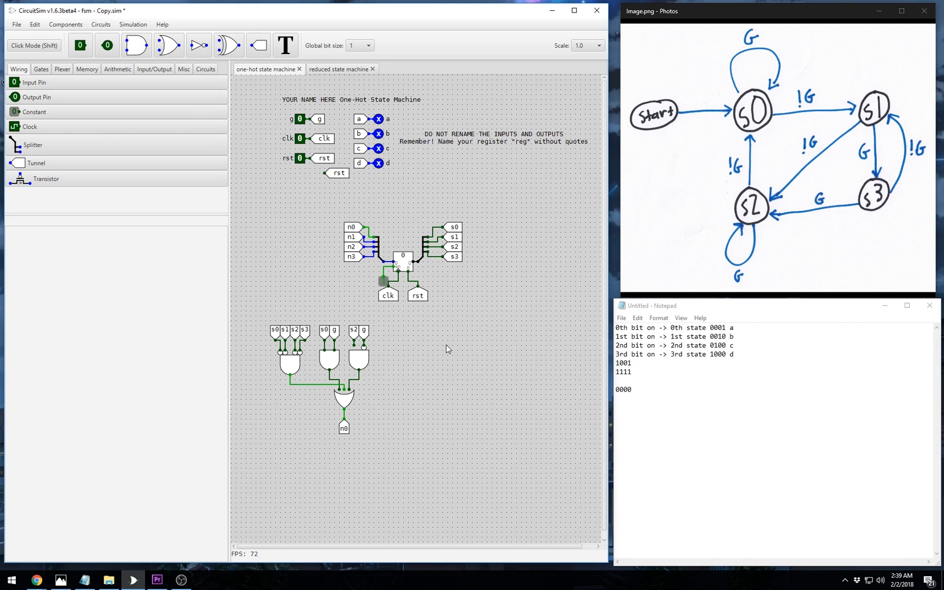
- Inspect the n0 tunnel and the constant beside the clk tunnel
{"action": "left_click", "coordinate": [351, 230]}
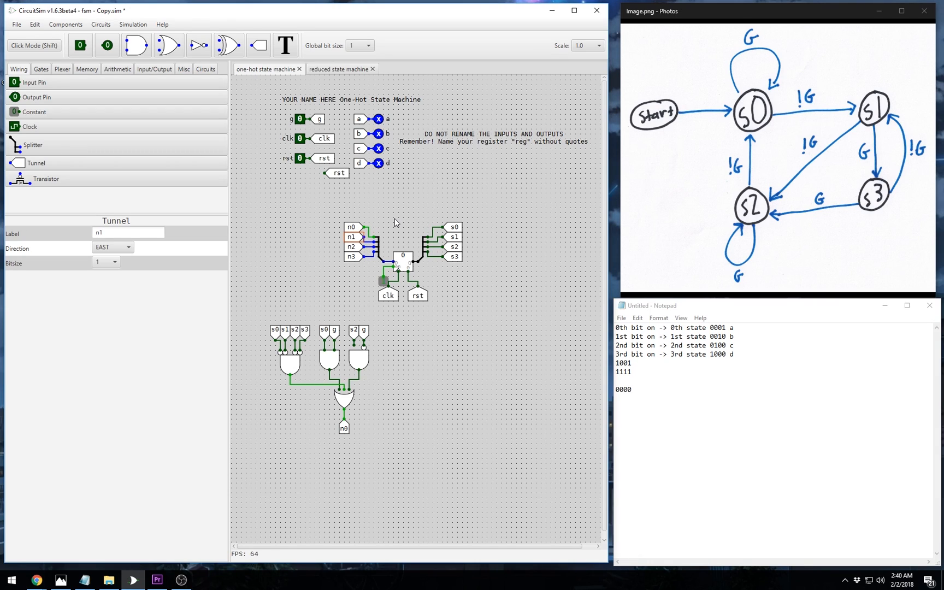
{"action": "left_click", "coordinate": [383, 282]}
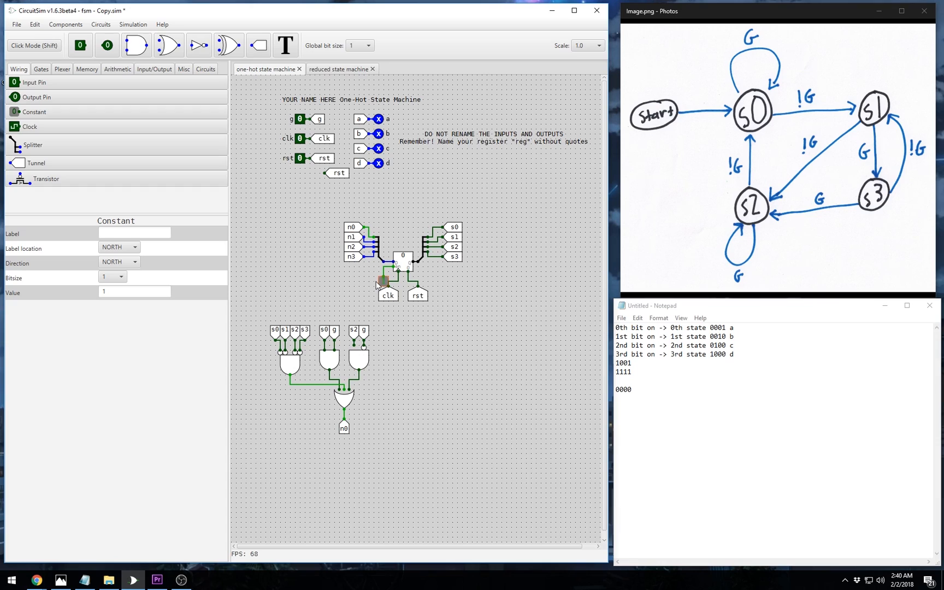
{"action": "left_click", "coordinate": [459, 295]}
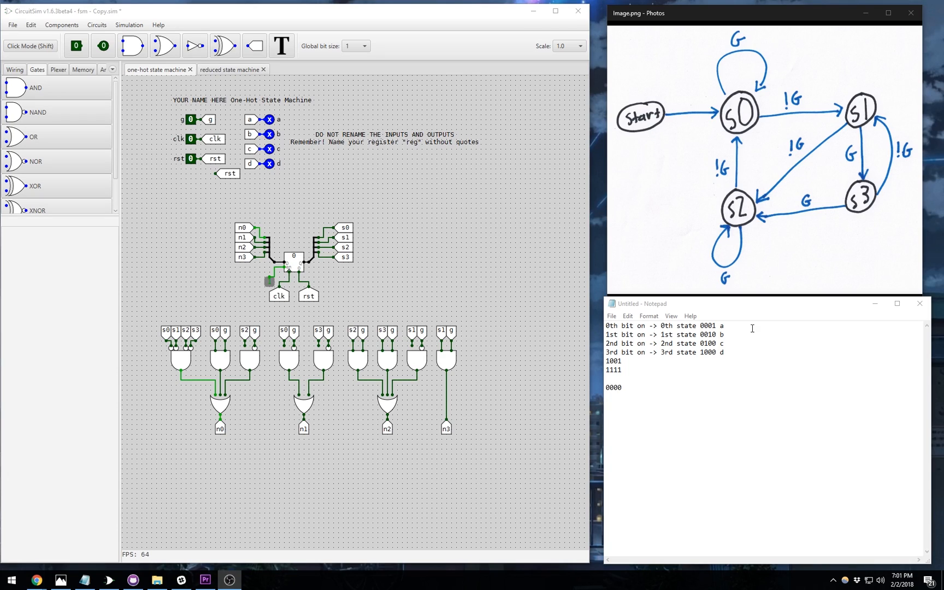
- Append b to the 0001 note line and d to the 0100 line, giving ab and cd
{"action": "left_click", "coordinate": [752, 329]}
{"action": "type", "text": "b"}
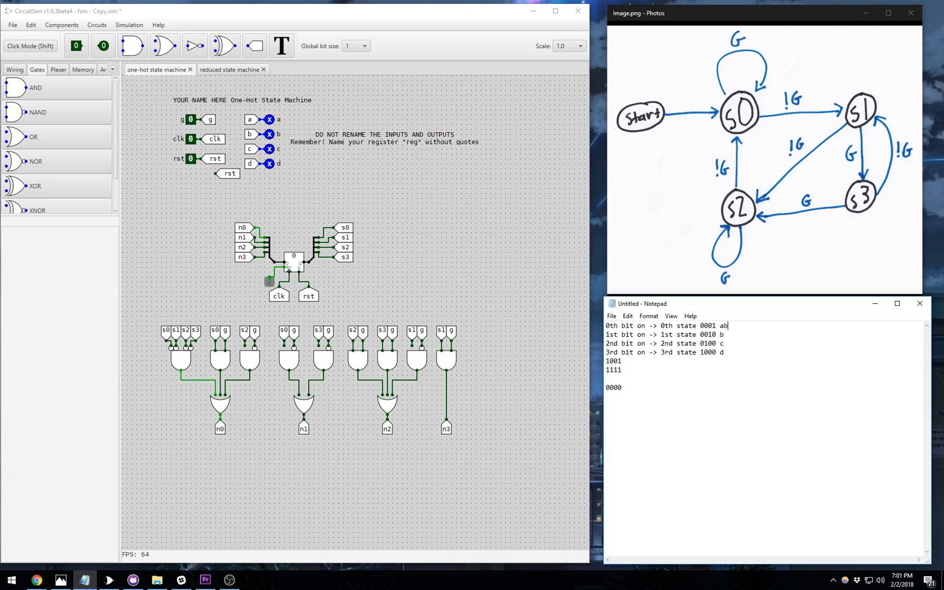
{"action": "left_click", "coordinate": [743, 341]}
{"action": "type", "text": "d"}
- Place a north-facing copy of the c tunnel below the outputs
{"action": "left_click", "coordinate": [246, 132]}
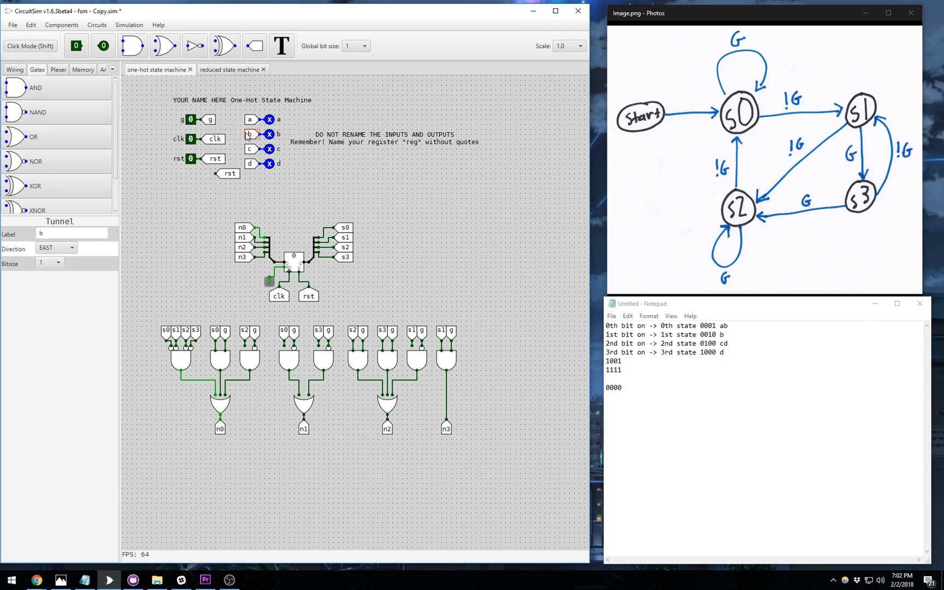
{"action": "left_click_drag", "start_coordinate": [263, 149], "coordinate": [504, 374]}
{"action": "key", "text": "ctrl+z"}
{"action": "left_click", "coordinate": [256, 149]}
{"action": "left_click", "coordinate": [384, 293]}
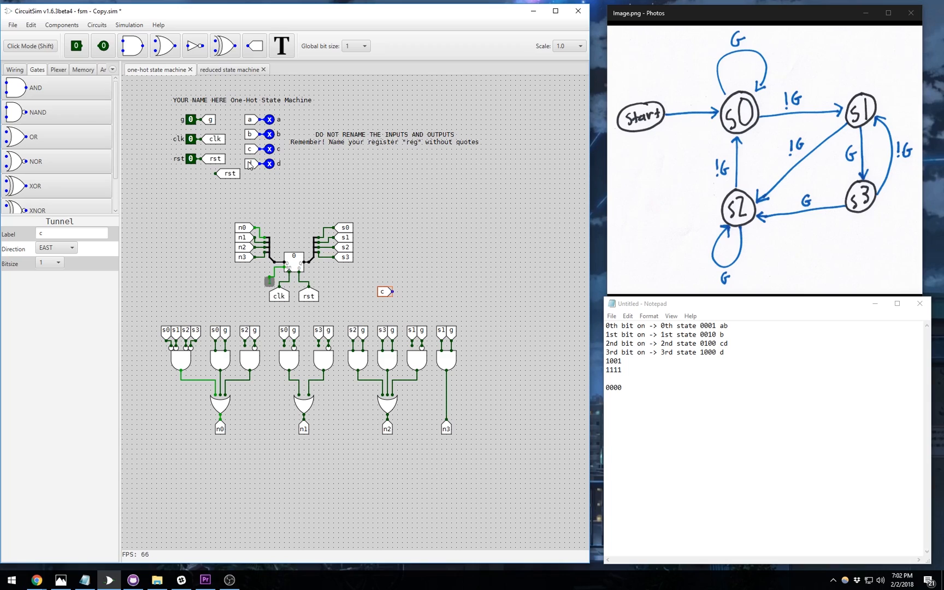
{"action": "left_click", "coordinate": [63, 250]}
{"action": "left_click", "coordinate": [63, 261]}
- Relabel the new north-facing tunnel from c to b
{"action": "left_click", "coordinate": [402, 281]}
{"action": "left_click", "coordinate": [33, 136]}
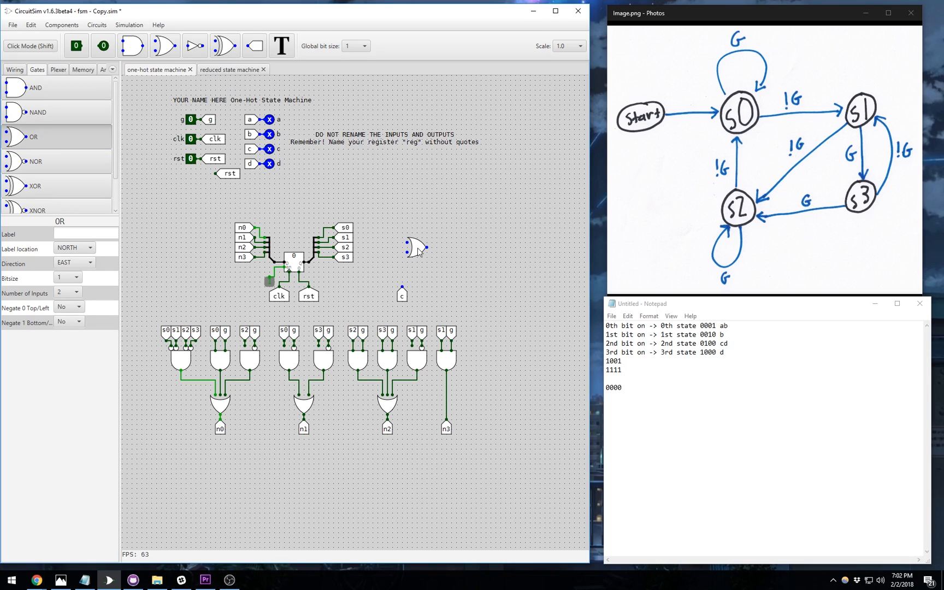
{"action": "key", "text": "Escape"}
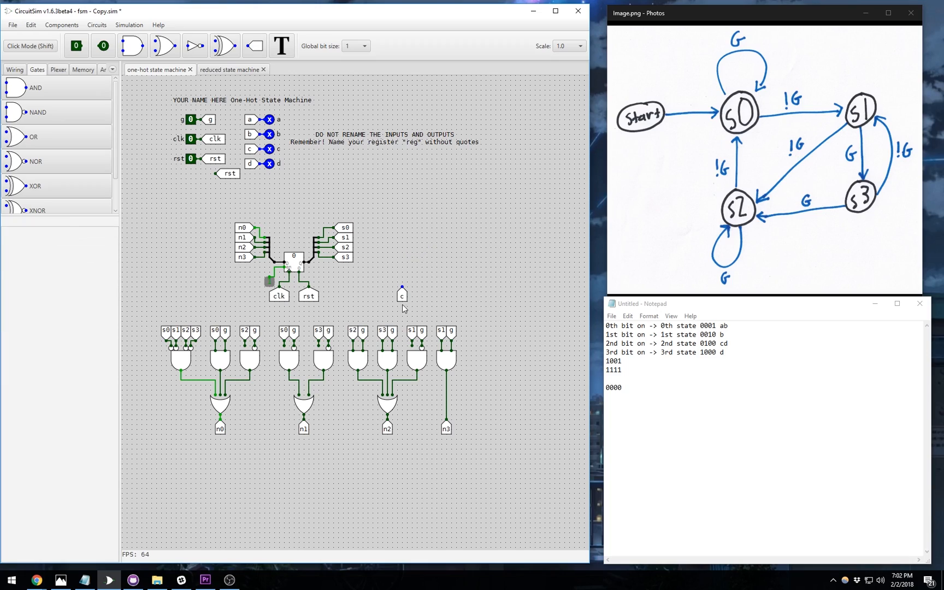
{"action": "left_click", "coordinate": [402, 296]}
{"action": "left_click", "coordinate": [70, 233]}
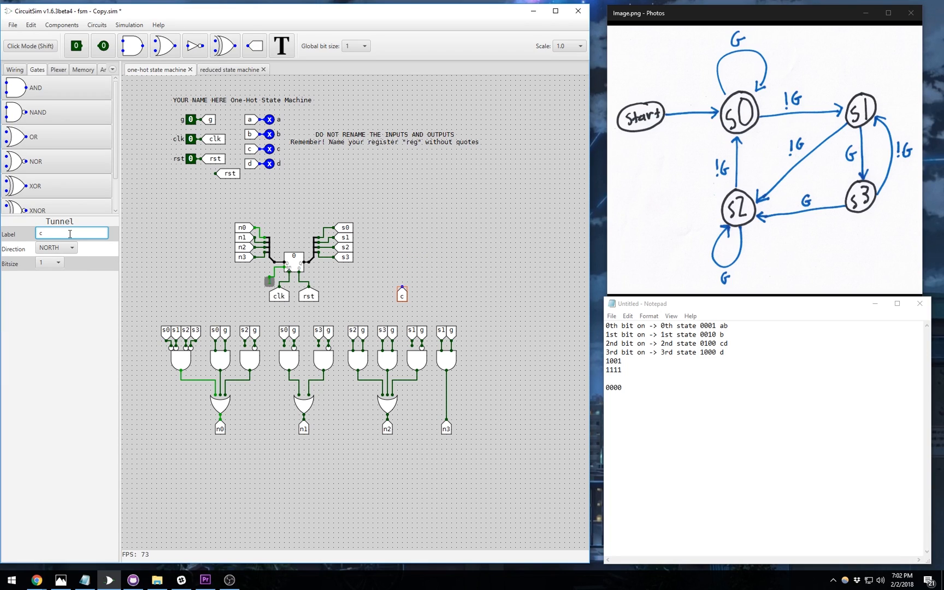
{"action": "key", "text": "BackSpace"}
{"action": "type", "text": "b"}
{"action": "left_click", "coordinate": [410, 237]}
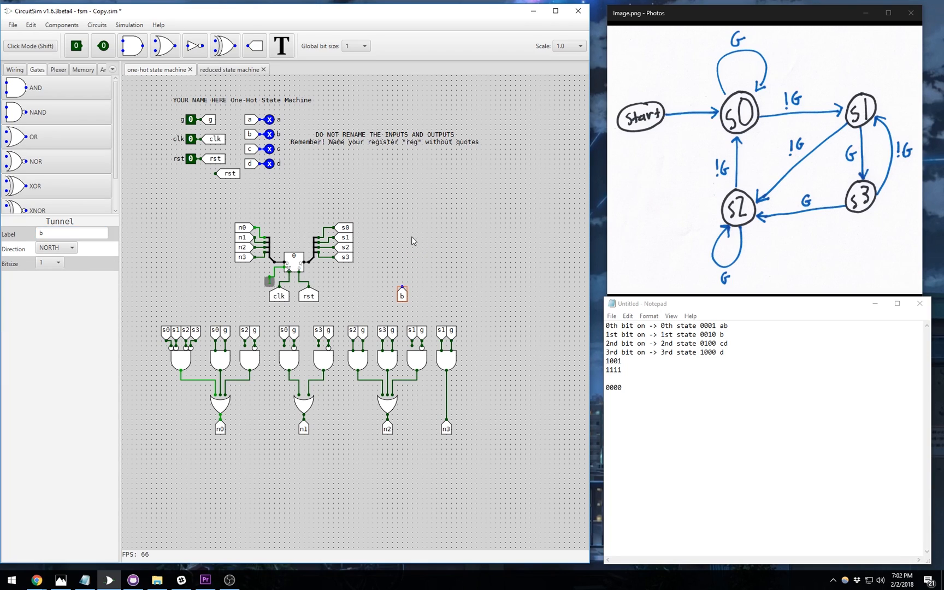
- Paste south-facing copies of the s0 and s1 tunnels above the b tunnel
{"action": "left_click", "coordinate": [402, 293]}
{"action": "left_click", "coordinate": [341, 229]}
{"action": "left_click", "coordinate": [344, 238], "text": "ctrl"}
{"action": "key", "text": "ctrl+c"}
{"action": "key", "text": "ctrl+v"}
{"action": "left_click", "coordinate": [417, 249]}
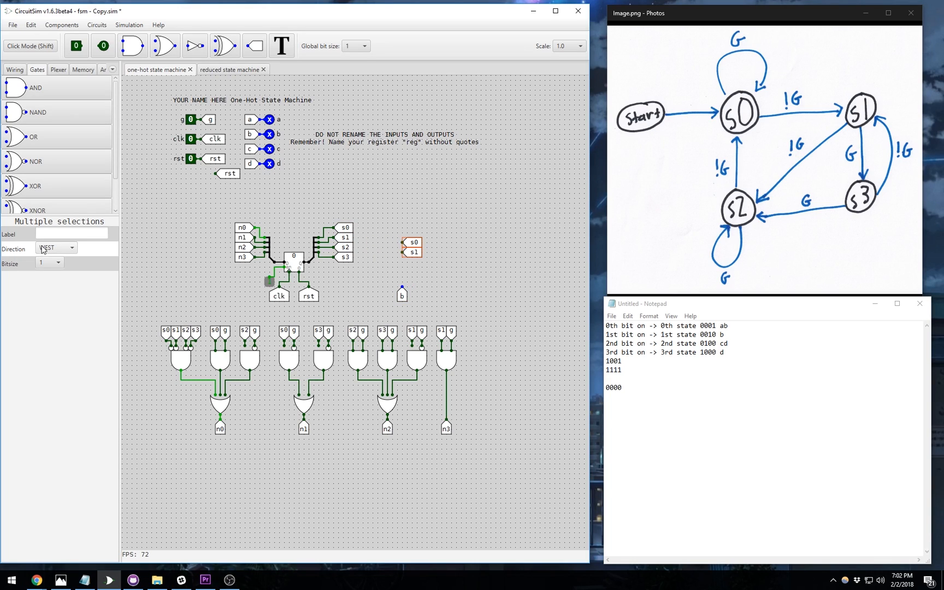
{"action": "left_click", "coordinate": [56, 247]}
{"action": "left_click", "coordinate": [64, 274]}
- Place a south-facing OR gate above b and line s0 and s1 up with its inputs
{"action": "left_click", "coordinate": [52, 141]}
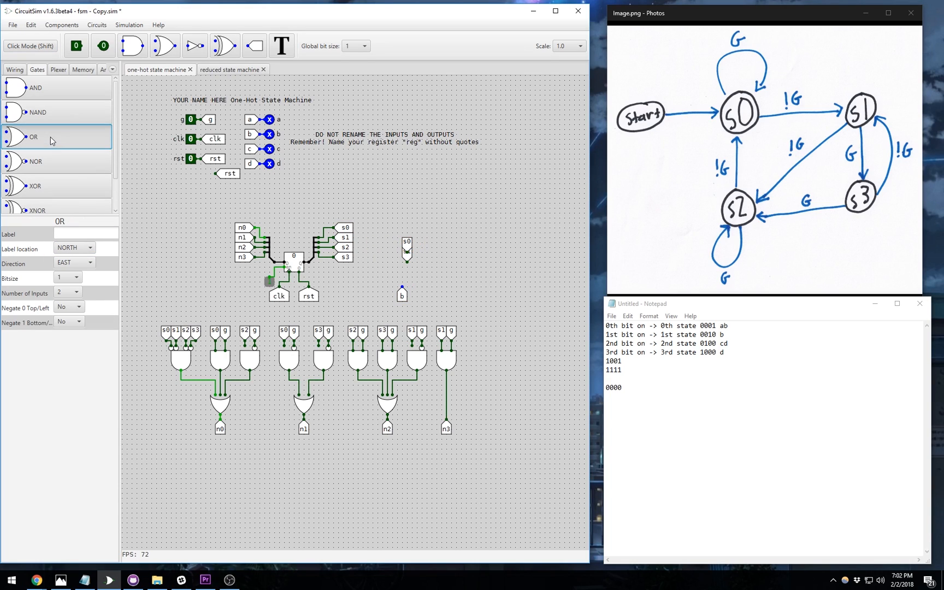
{"action": "left_click", "coordinate": [75, 263]}
{"action": "left_click", "coordinate": [64, 318]}
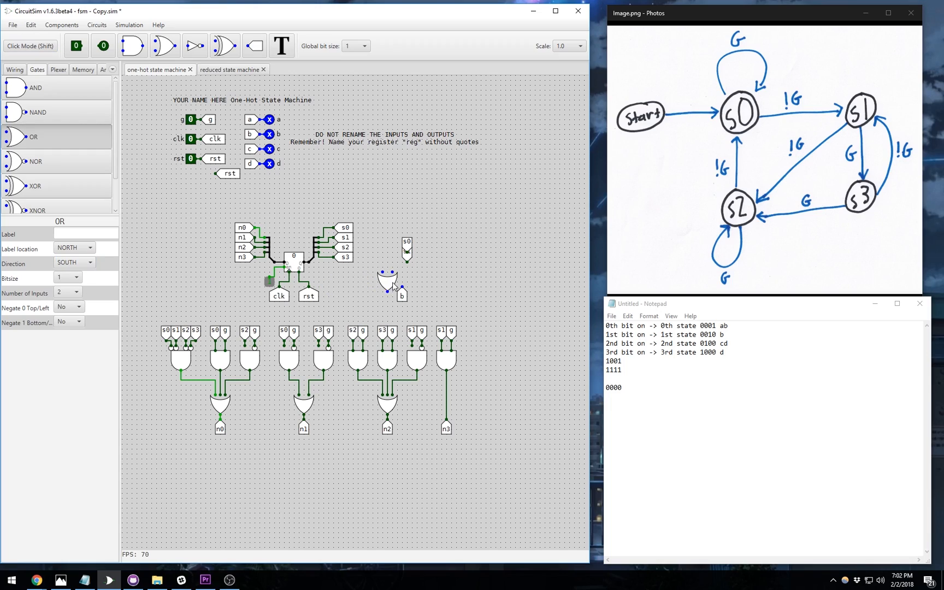
{"action": "left_click", "coordinate": [402, 277]}
{"action": "mouse_move", "coordinate": [407, 245]}
{"action": "left_mouse_down"}
{"action": "mouse_move", "coordinate": [394, 256]}
{"action": "mouse_move", "coordinate": [408, 259]}
{"action": "left_mouse_up"}
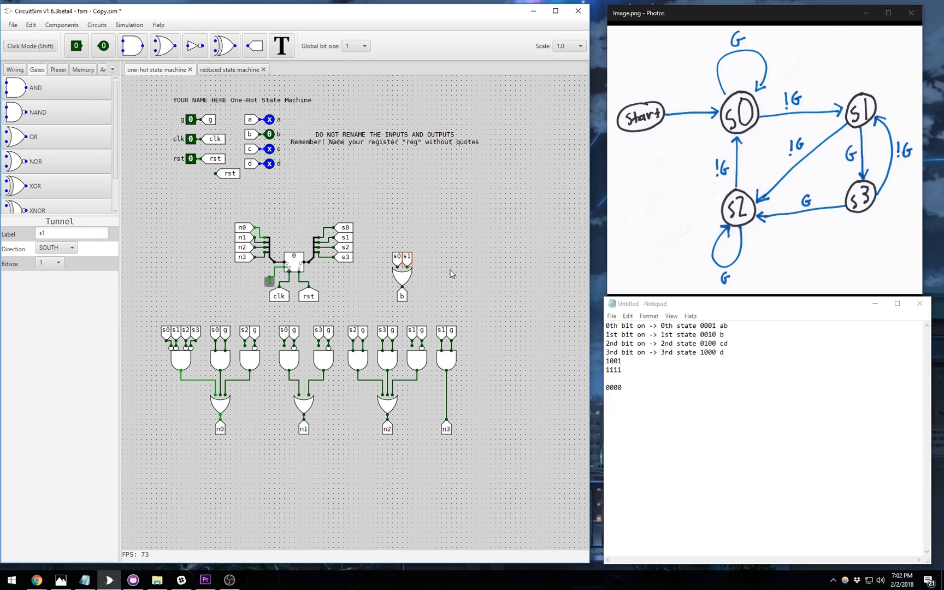
{"action": "left_click", "coordinate": [450, 271]}
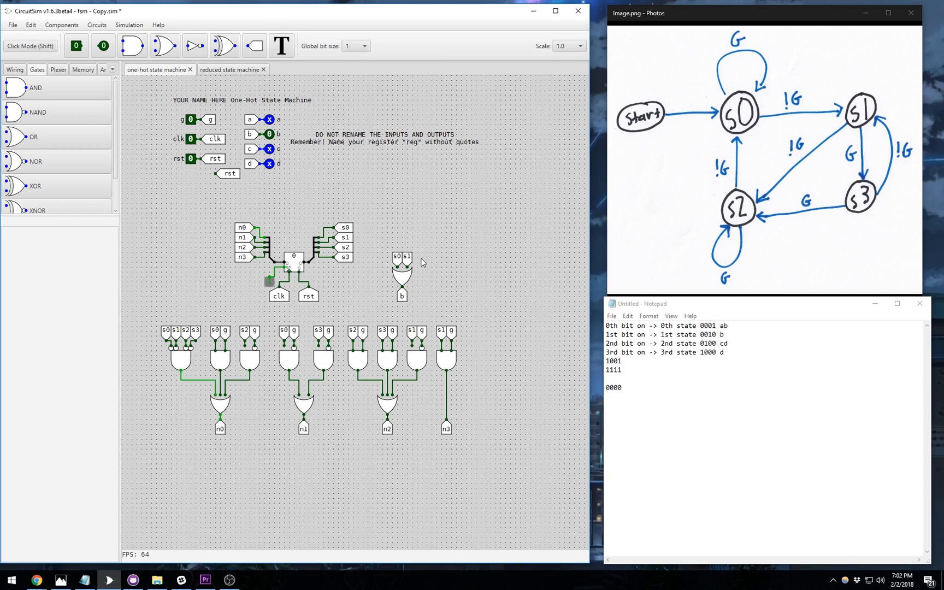
- Place a north-facing d tunnel to the right of the b logic
{"action": "left_click", "coordinate": [239, 99]}
{"action": "left_click", "coordinate": [252, 163]}
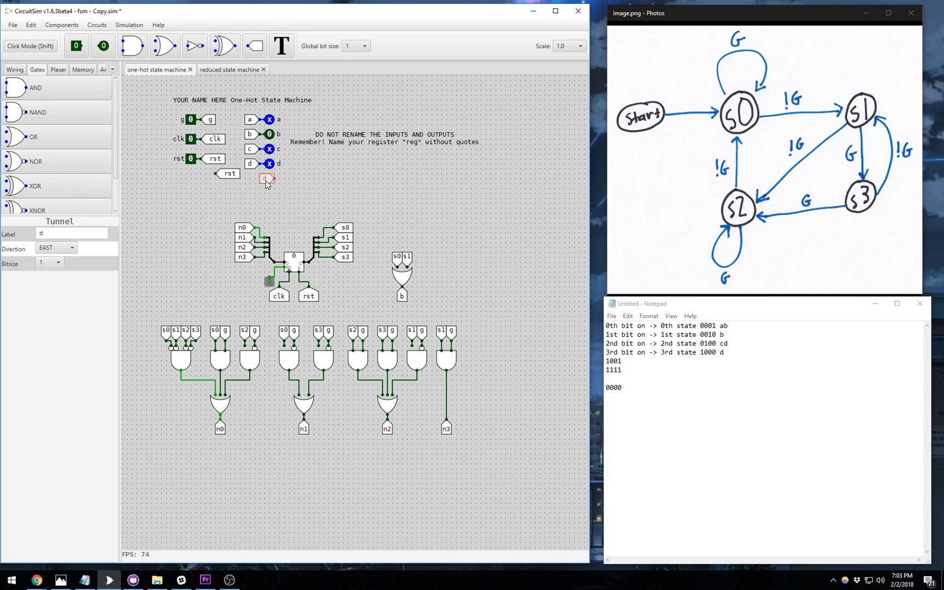
{"action": "left_click", "coordinate": [450, 310]}
{"action": "left_click", "coordinate": [56, 248]}
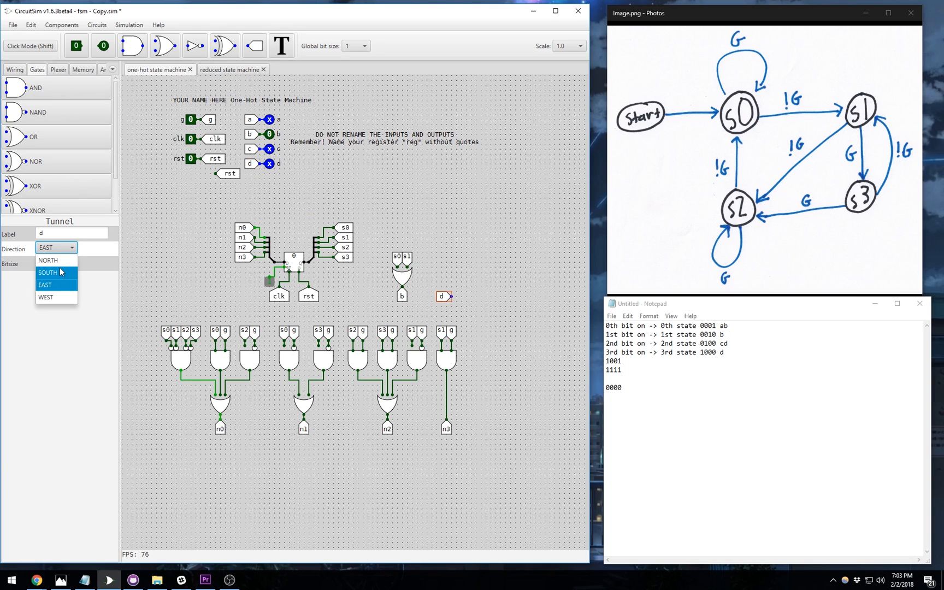
{"action": "left_click", "coordinate": [62, 262]}
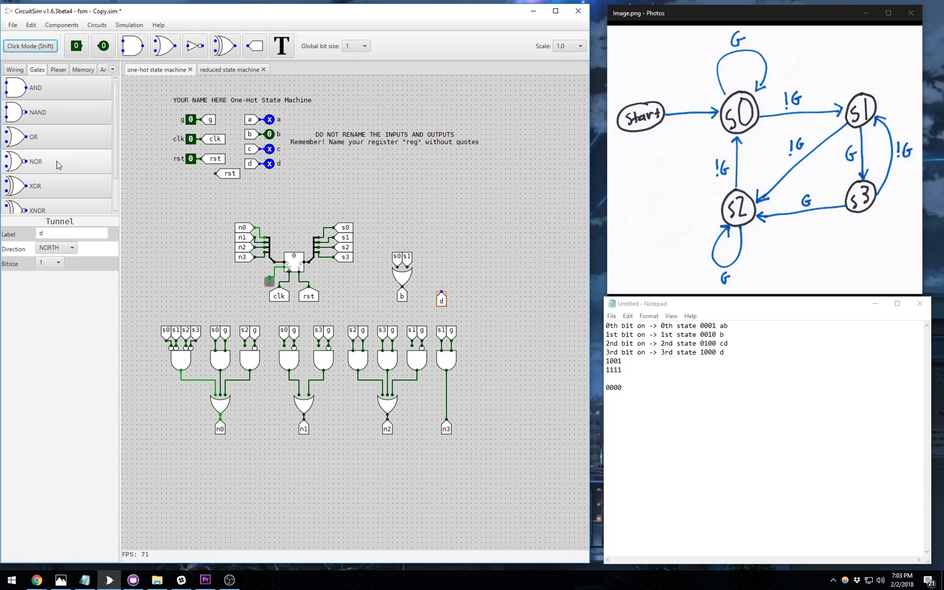
- Place a south-facing OR gate above the d tunnel
{"action": "left_click", "coordinate": [57, 137]}
{"action": "left_click", "coordinate": [82, 262]}
{"action": "left_click", "coordinate": [85, 280]}
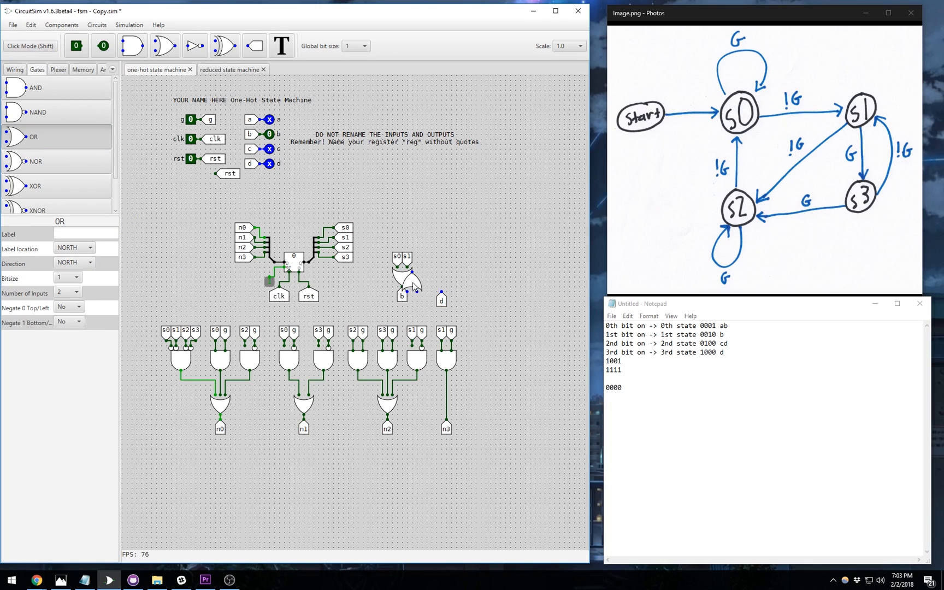
{"action": "left_click", "coordinate": [74, 262]}
{"action": "left_click", "coordinate": [74, 288]}
{"action": "left_click", "coordinate": [442, 282]}
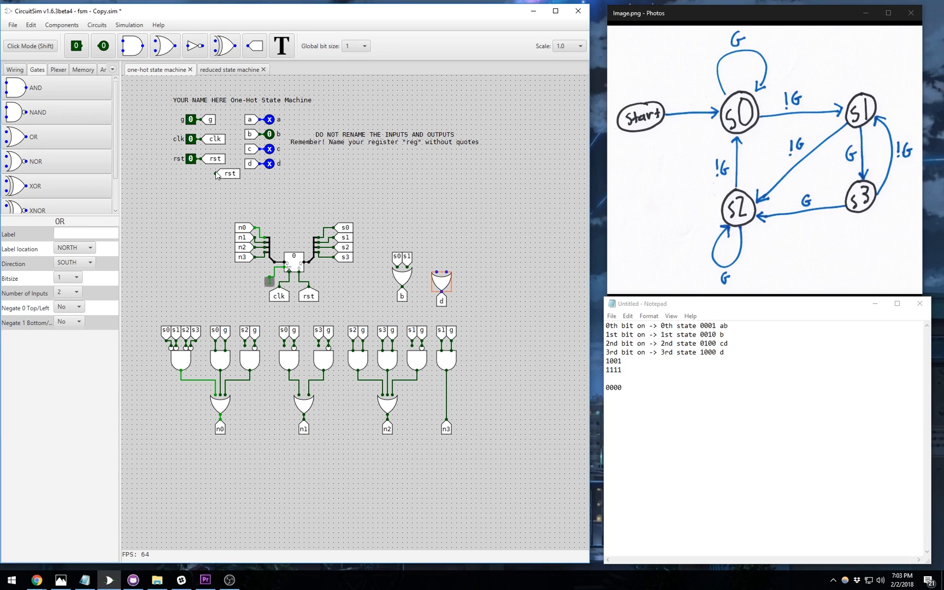
- Paste south-facing s2 and s3 tunnel copies onto the d OR gate's inputs
{"action": "left_click", "coordinate": [346, 245]}
{"action": "left_click", "coordinate": [351, 257], "text": "ctrl"}
{"action": "key", "text": "ctrl+c"}
{"action": "key", "text": "ctrl+v"}
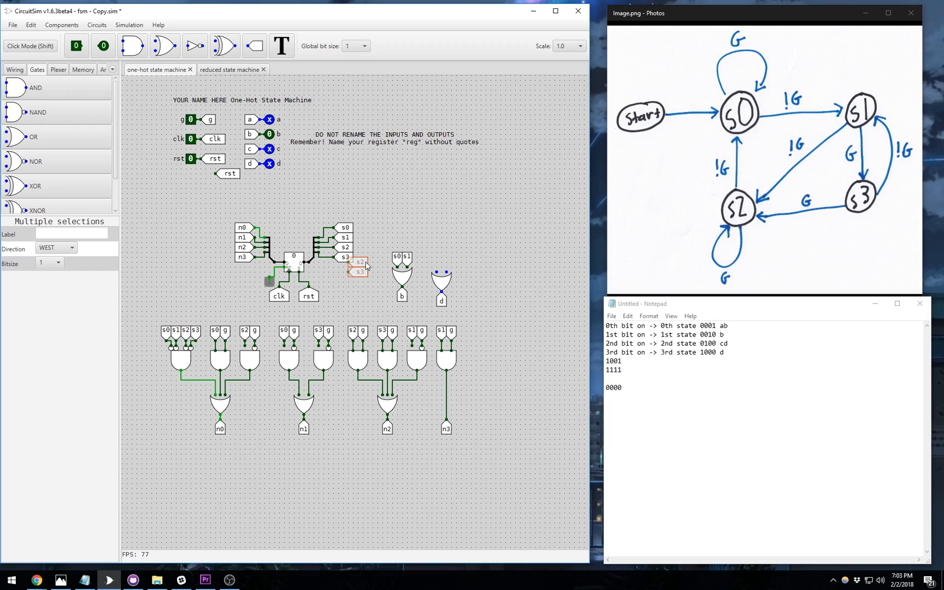
{"action": "left_click", "coordinate": [475, 252]}
{"action": "left_click", "coordinate": [65, 248]}
{"action": "left_click", "coordinate": [68, 273]}
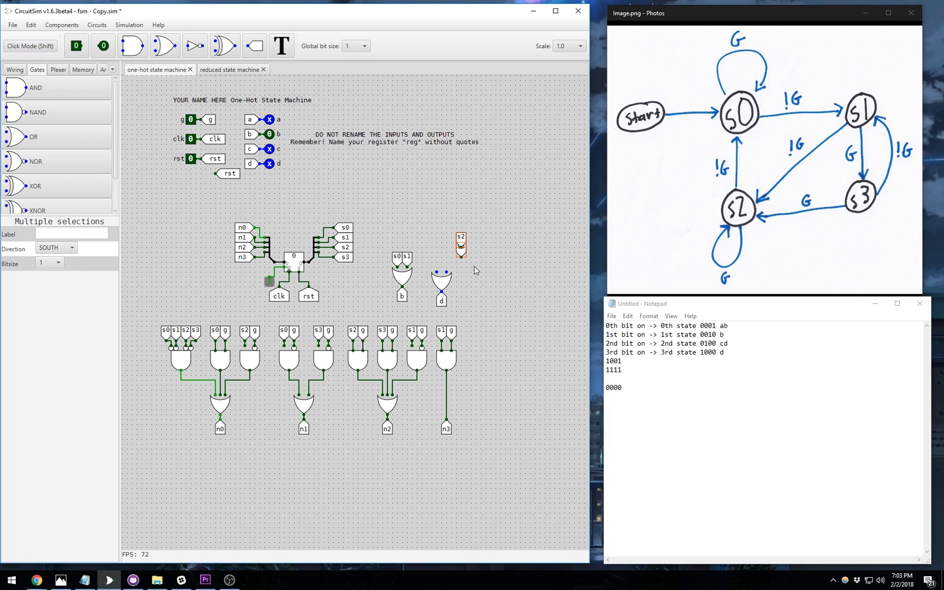
{"action": "left_click", "coordinate": [477, 270]}
{"action": "left_click_drag", "start_coordinate": [466, 244], "coordinate": [426, 275]}
{"action": "left_click", "coordinate": [452, 289]}
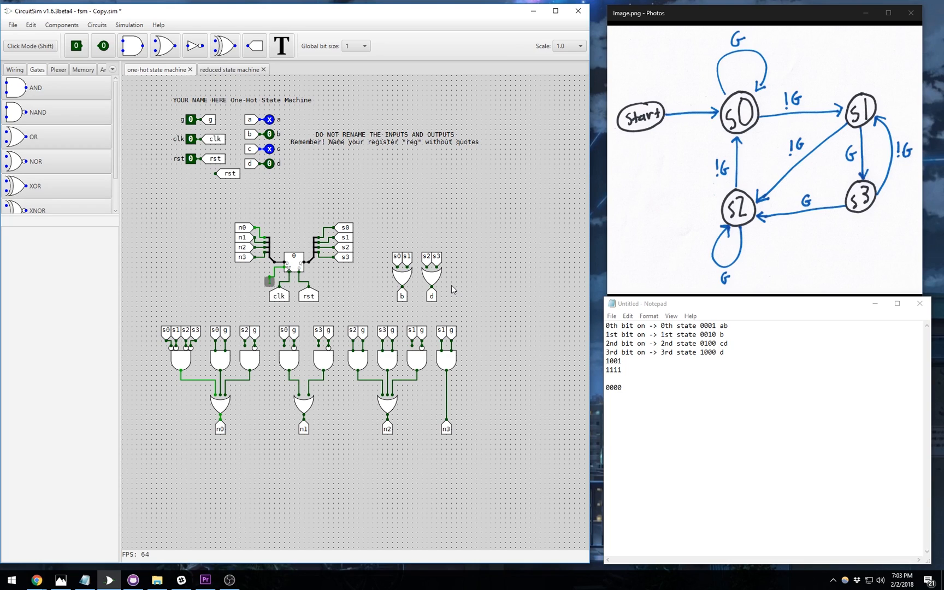
- Paste copies of the a and c output tunnels beside the output gates
{"action": "left_click", "coordinate": [250, 120]}
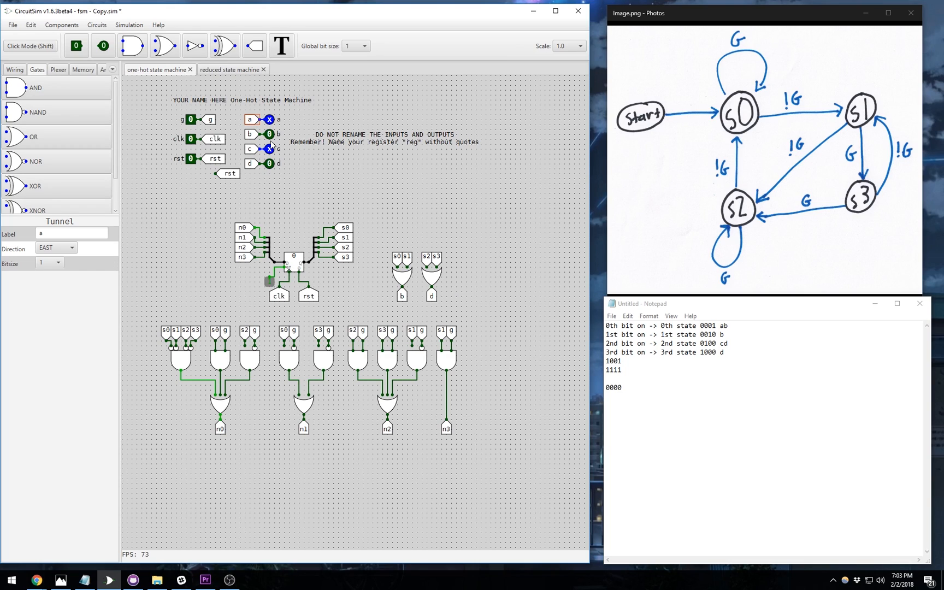
{"action": "left_click", "coordinate": [266, 135]}
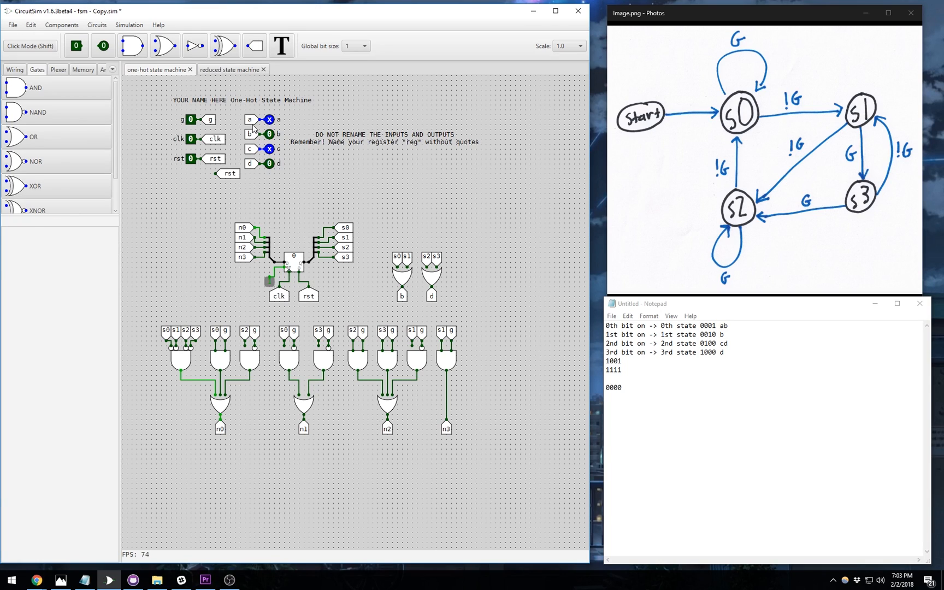
{"action": "left_click", "coordinate": [250, 120]}
{"action": "key", "text": "ctrl+c"}
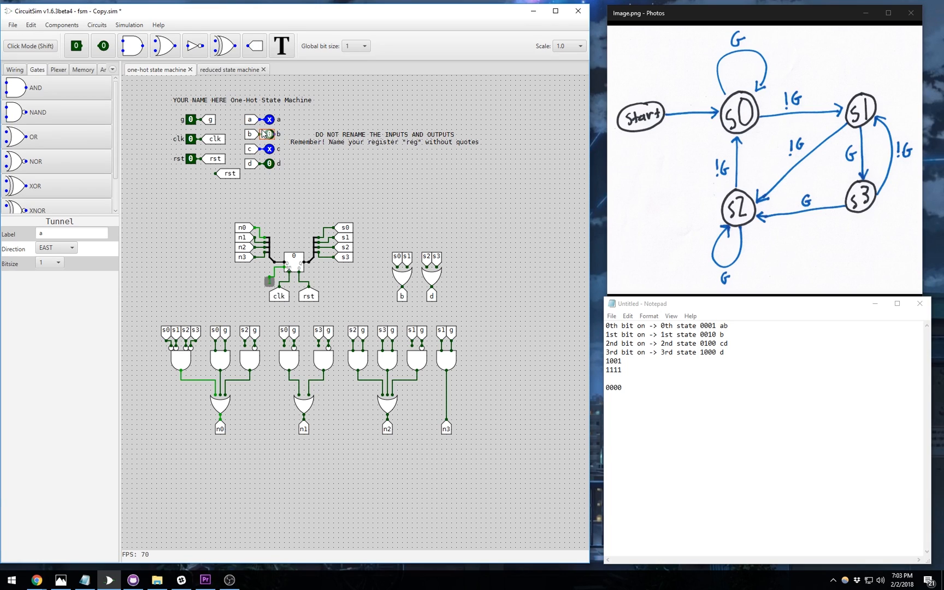
{"action": "key", "text": "ctrl+v"}
{"action": "left_click", "coordinate": [517, 298]}
{"action": "left_click", "coordinate": [254, 149]}
{"action": "left_click", "coordinate": [268, 164]}
{"action": "left_click", "coordinate": [484, 310]}
- Turn the new a tunnel north and feed it from a south-facing s0 copy
{"action": "left_click", "coordinate": [482, 273]}
{"action": "left_click_drag", "start_coordinate": [482, 276], "coordinate": [467, 295]}
{"action": "left_click", "coordinate": [63, 248]}
{"action": "left_click", "coordinate": [69, 262]}
{"action": "left_click_drag", "start_coordinate": [464, 296], "coordinate": [455, 294]}
{"action": "left_click", "coordinate": [345, 227]}
{"action": "key", "text": "ctrl+c"}
{"action": "key", "text": "ctrl+v"}
{"action": "left_click", "coordinate": [483, 258]}
{"action": "left_click", "coordinate": [56, 247]}
{"action": "left_click", "coordinate": [57, 302]}
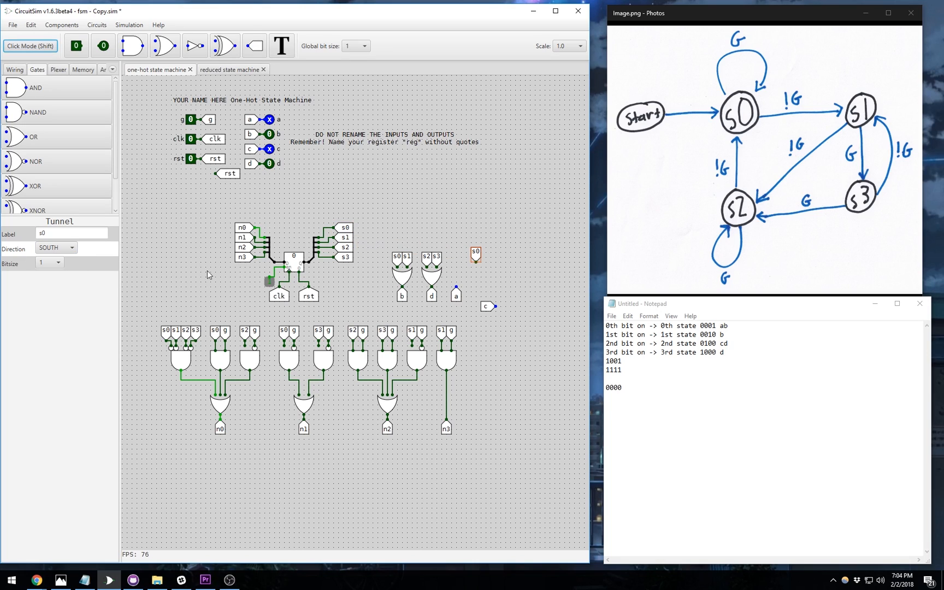
{"action": "left_click_drag", "start_coordinate": [457, 260], "coordinate": [457, 267]}
- Turn the c tunnel north and feed it from a south-facing s2 copy
{"action": "left_click", "coordinate": [495, 307]}
{"action": "key", "text": "Up"}
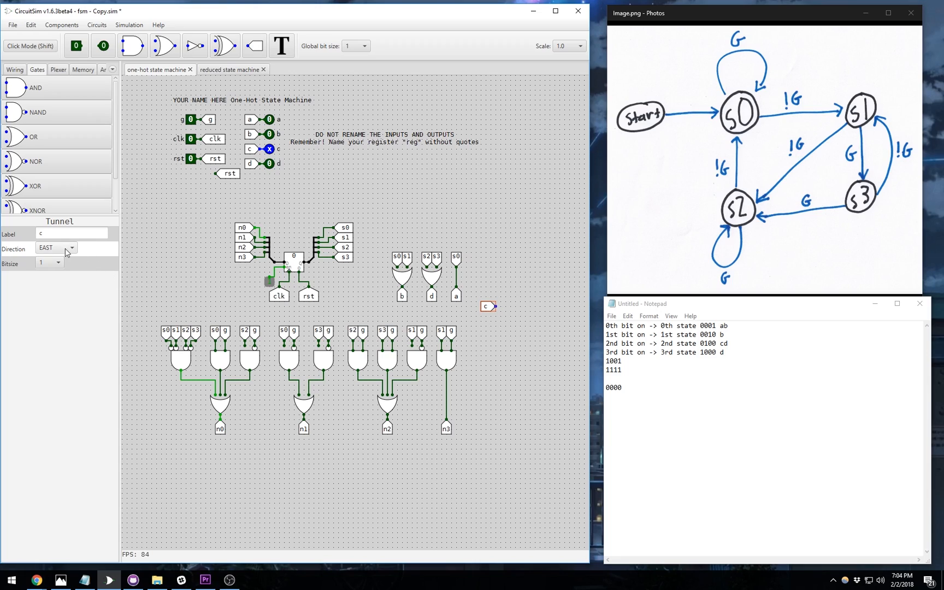
{"action": "left_click_drag", "start_coordinate": [479, 310], "coordinate": [469, 294]}
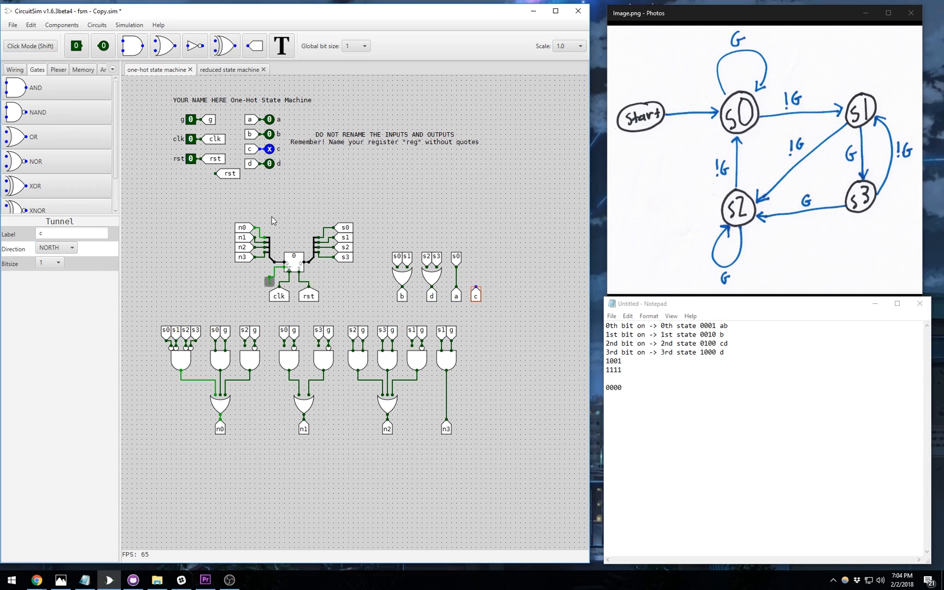
{"action": "left_click", "coordinate": [345, 250]}
{"action": "left_click", "coordinate": [494, 268]}
{"action": "left_click", "coordinate": [60, 248]}
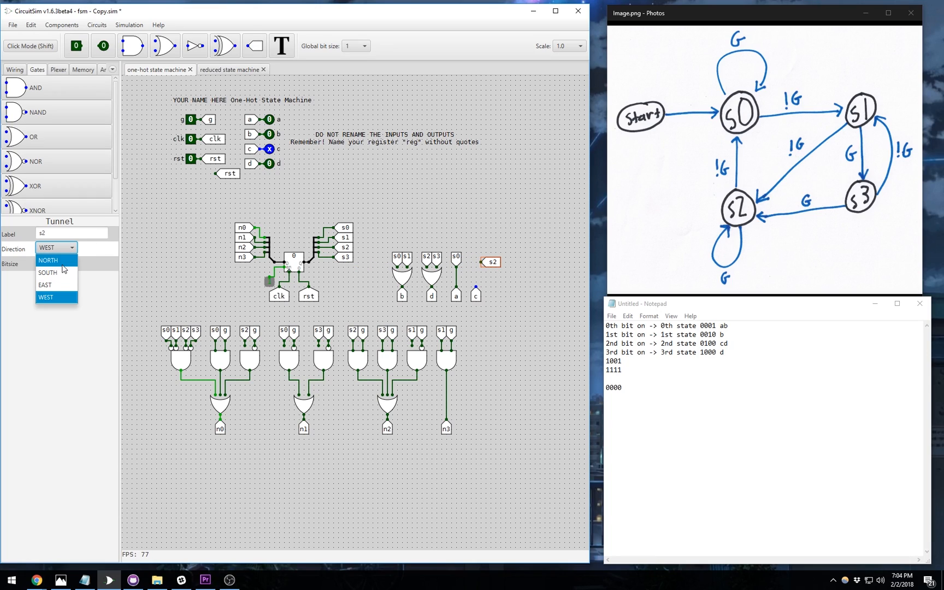
{"action": "left_click", "coordinate": [64, 272]}
{"action": "left_click_drag", "start_coordinate": [486, 261], "coordinate": [475, 257]}
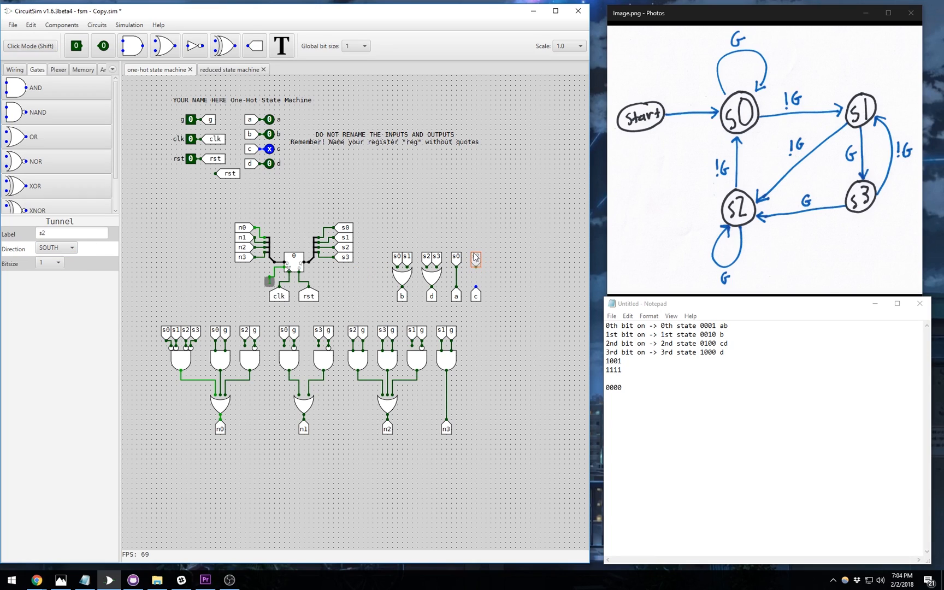
{"action": "left_click", "coordinate": [508, 265]}
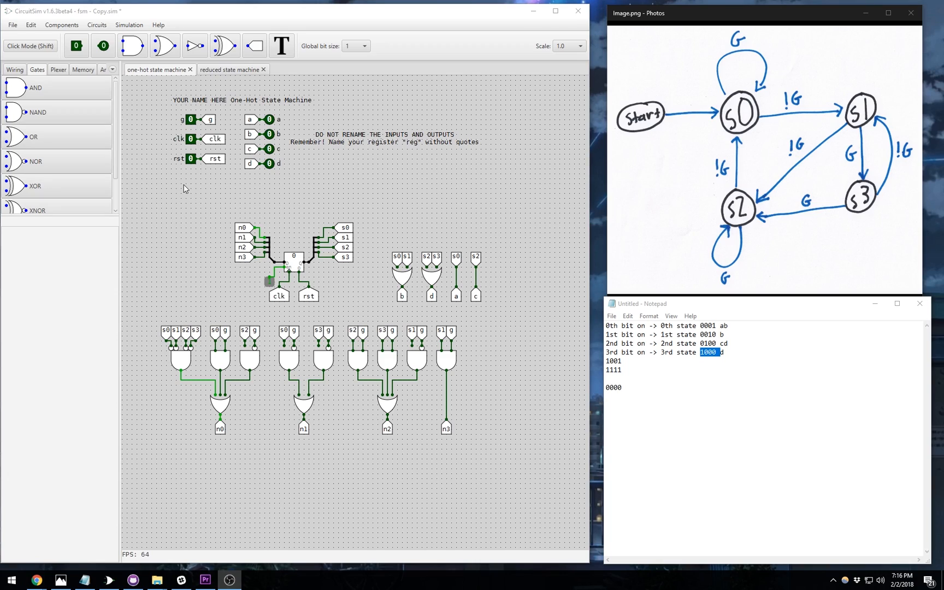
- Enter Click Mode, pulse the clock and reset the register to 0
{"action": "left_click", "coordinate": [45, 48]}
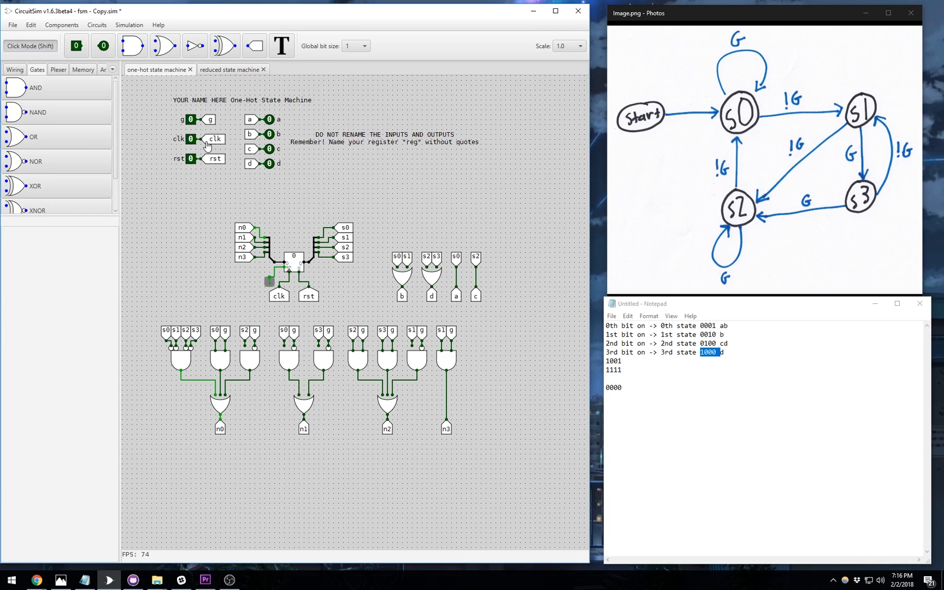
{"action": "left_click", "coordinate": [190, 139]}
{"action": "left_click", "coordinate": [190, 139]}
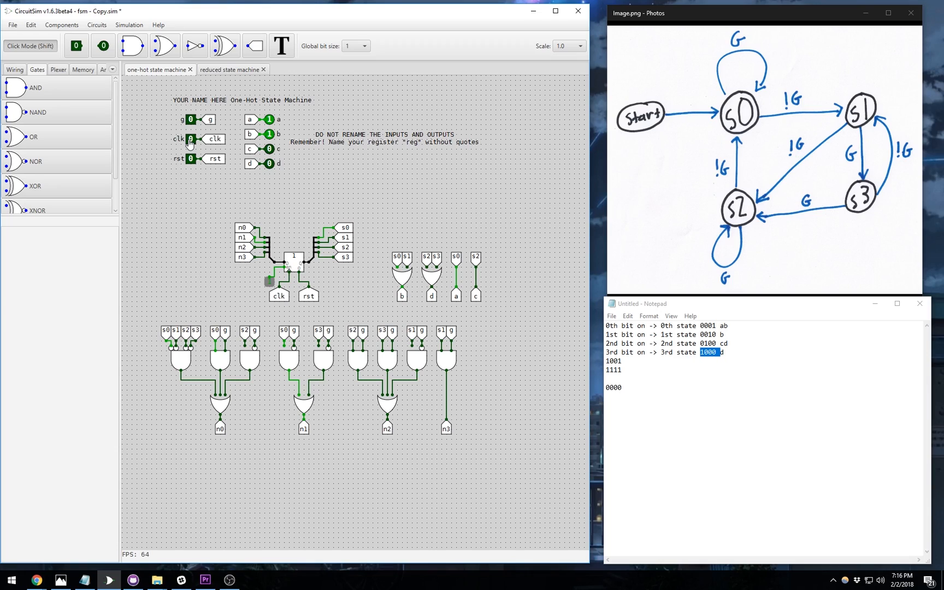
{"action": "left_click", "coordinate": [190, 159]}
{"action": "left_click", "coordinate": [190, 159]}
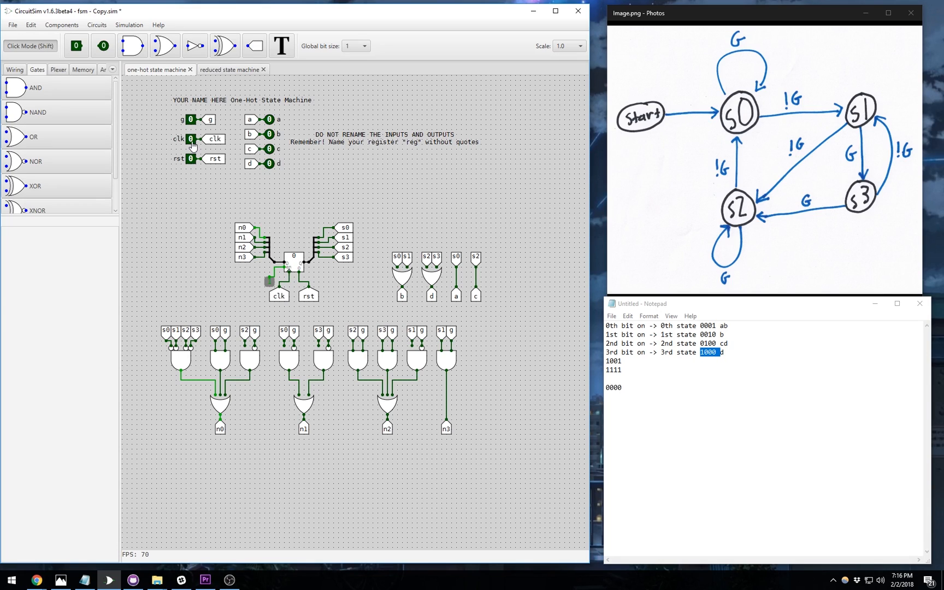
- Clock once with g at 1, then return g to 0 and pulse reset
{"action": "left_click", "coordinate": [191, 119]}
{"action": "left_click", "coordinate": [190, 139]}
{"action": "left_click", "coordinate": [190, 139]}
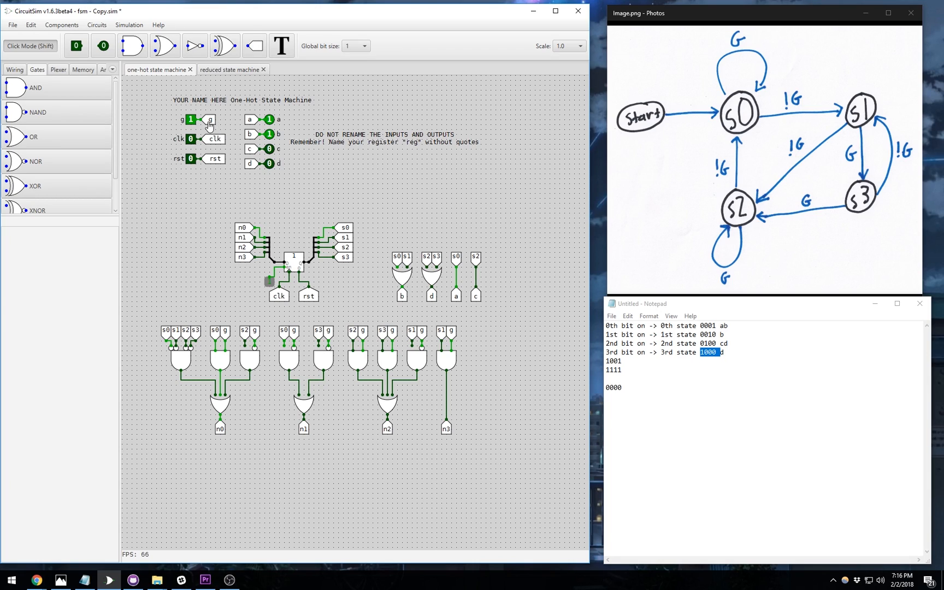
{"action": "left_click", "coordinate": [190, 119]}
{"action": "left_click", "coordinate": [191, 159]}
{"action": "left_click", "coordinate": [190, 159]}
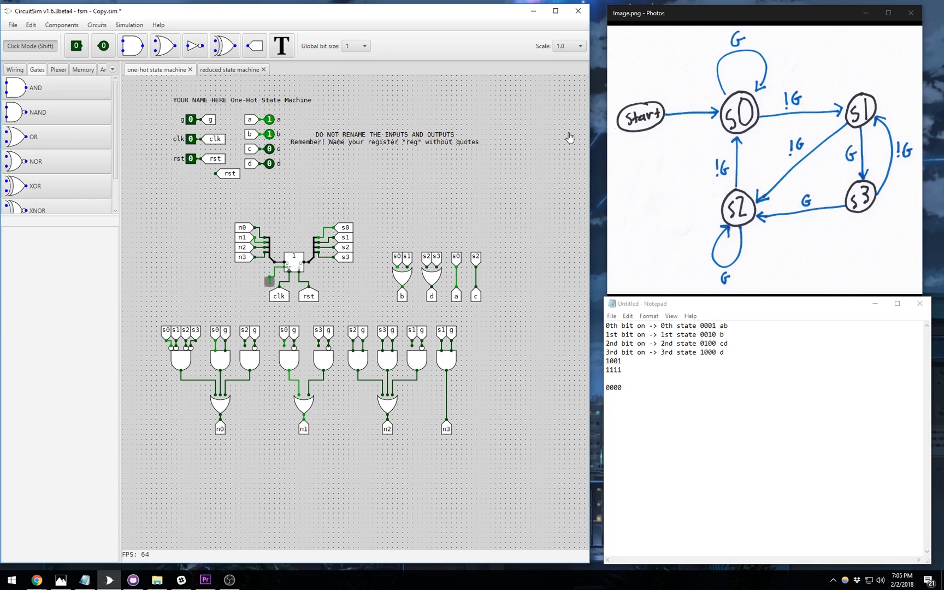
- Clock with alternating g, moving s0 to s1, s1 to s3, then s3 back to s1
{"action": "left_click", "coordinate": [191, 120]}
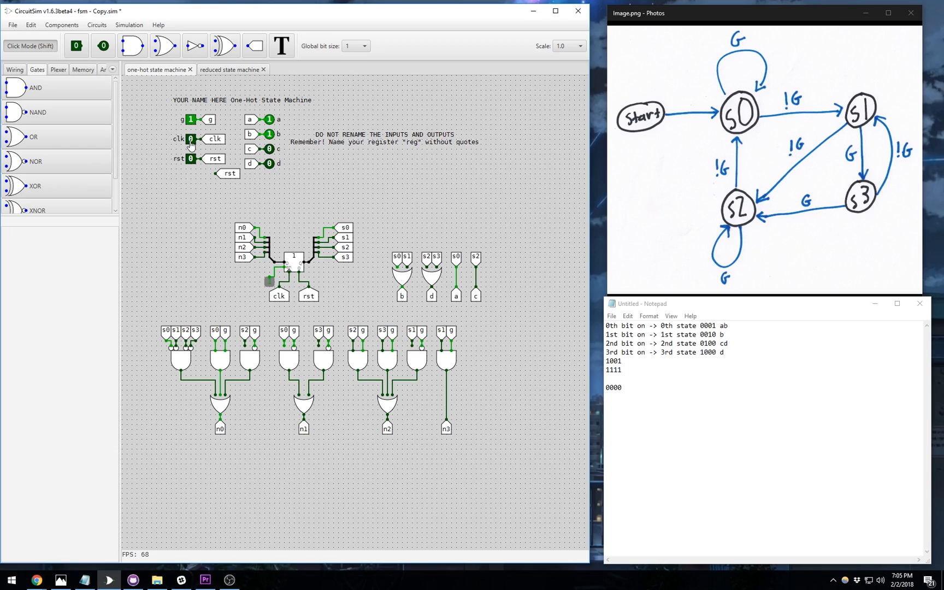
{"action": "left_click", "coordinate": [190, 140]}
{"action": "left_click", "coordinate": [190, 139]}
{"action": "left_click", "coordinate": [190, 119]}
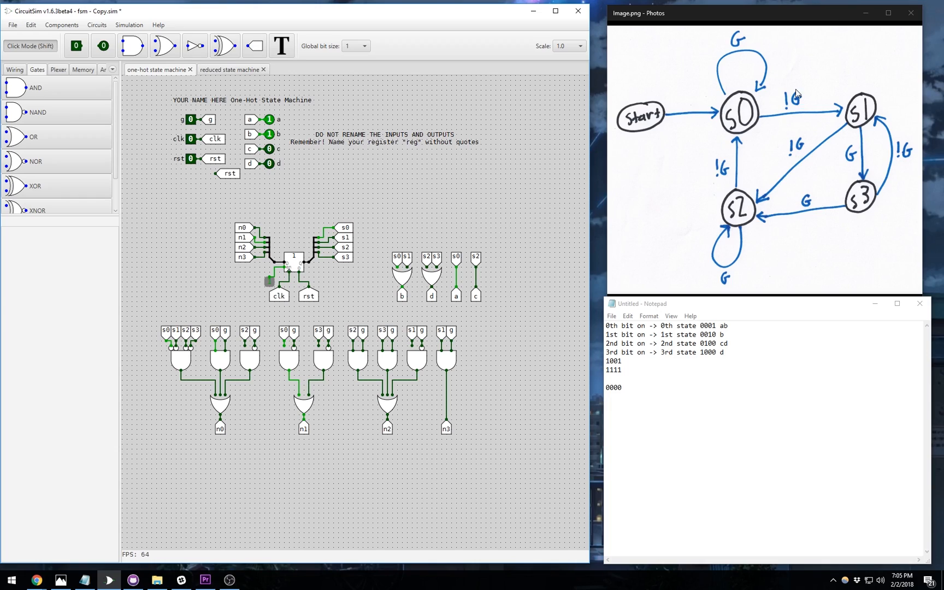
{"action": "left_click", "coordinate": [191, 139]}
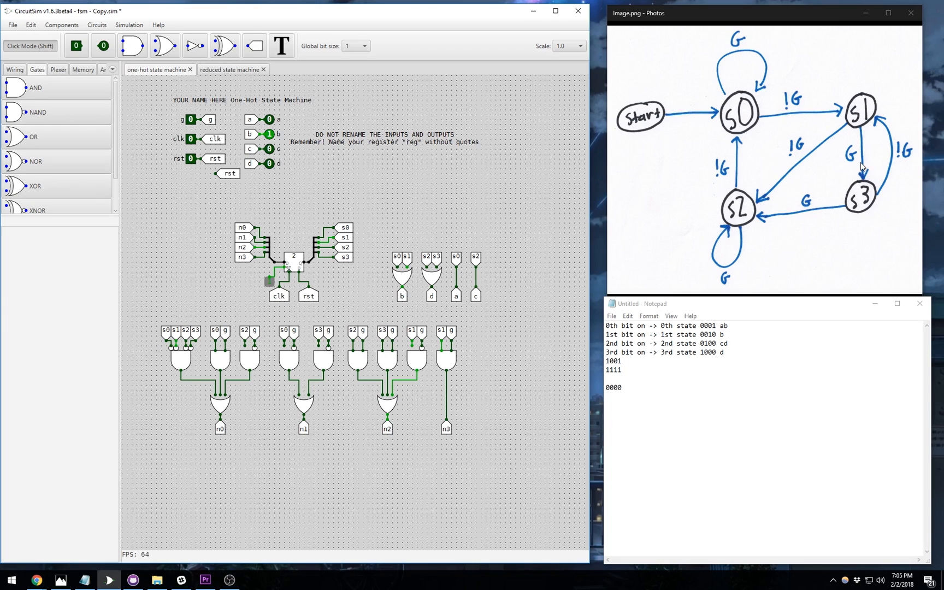
{"action": "left_click", "coordinate": [190, 119]}
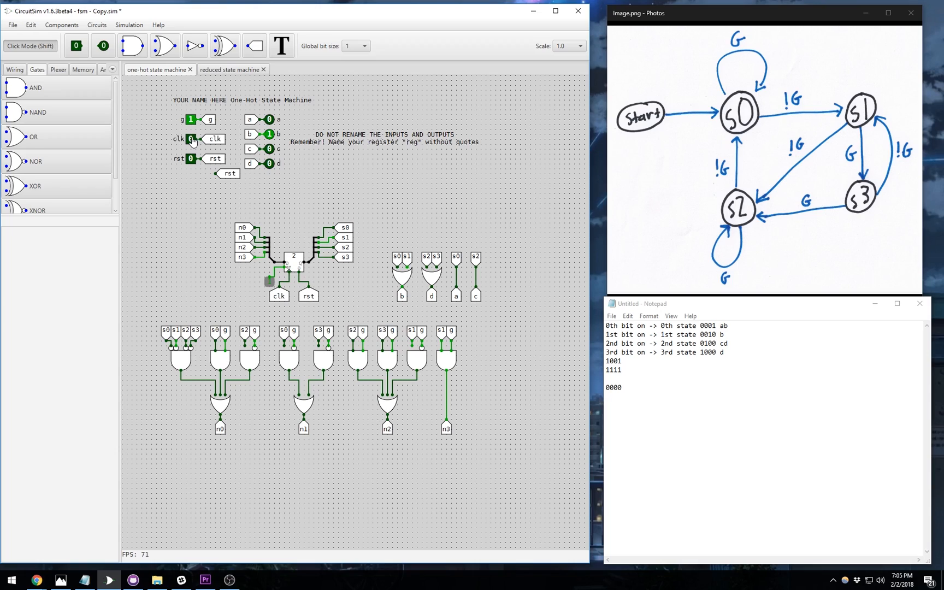
{"action": "left_click", "coordinate": [190, 139]}
{"action": "left_click", "coordinate": [191, 138]}
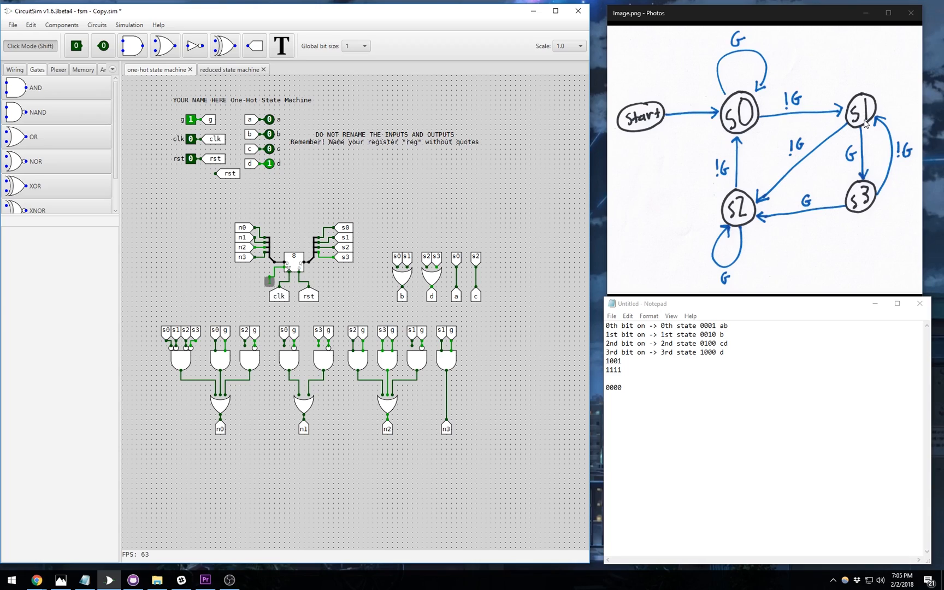
{"action": "left_click", "coordinate": [191, 119]}
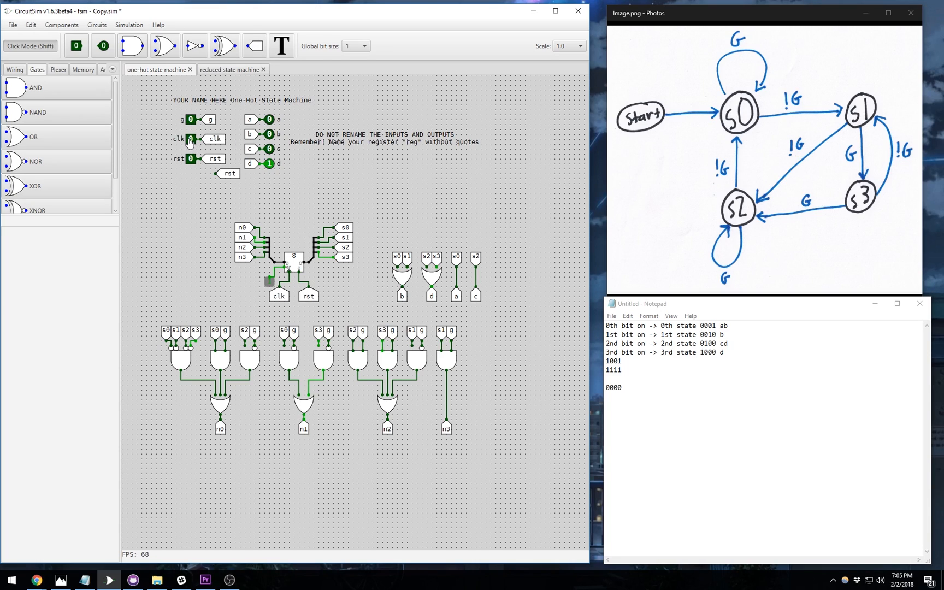
{"action": "left_click", "coordinate": [190, 139]}
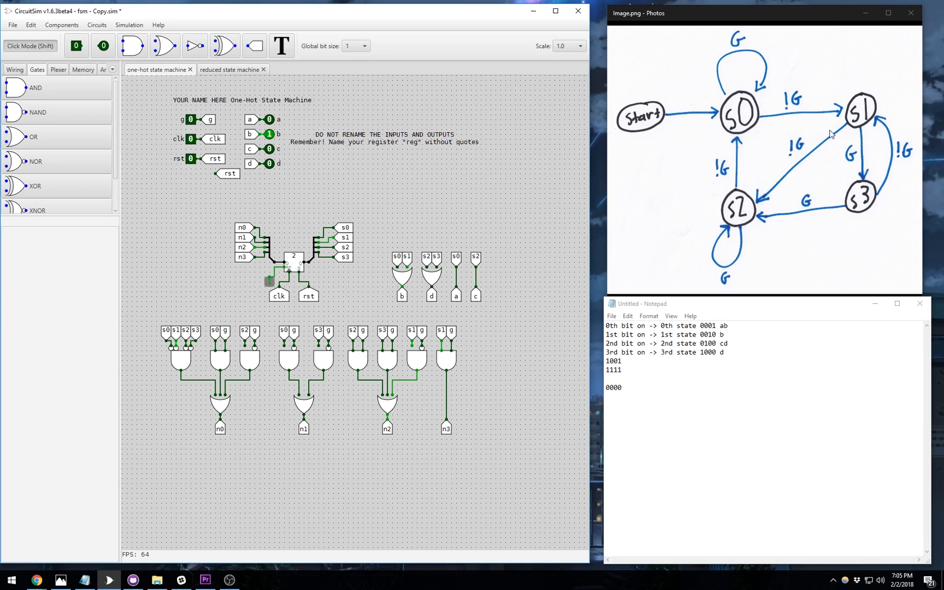
- Clock the machine with g low, high, high, then low, stepping the register 2→4→1 back to s0
{"action": "left_click", "coordinate": [191, 140]}
{"action": "left_click", "coordinate": [191, 139]}
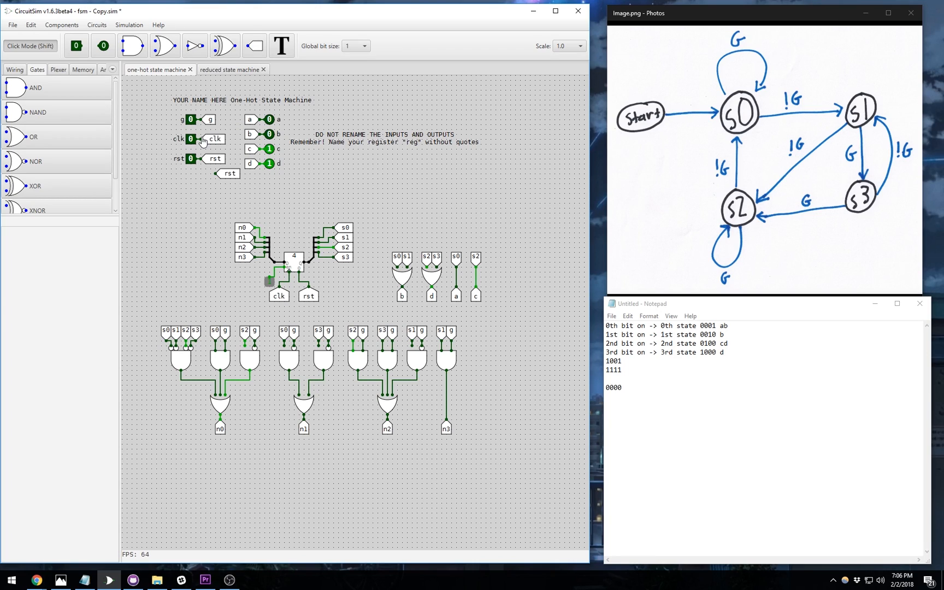
{"action": "left_click", "coordinate": [193, 122]}
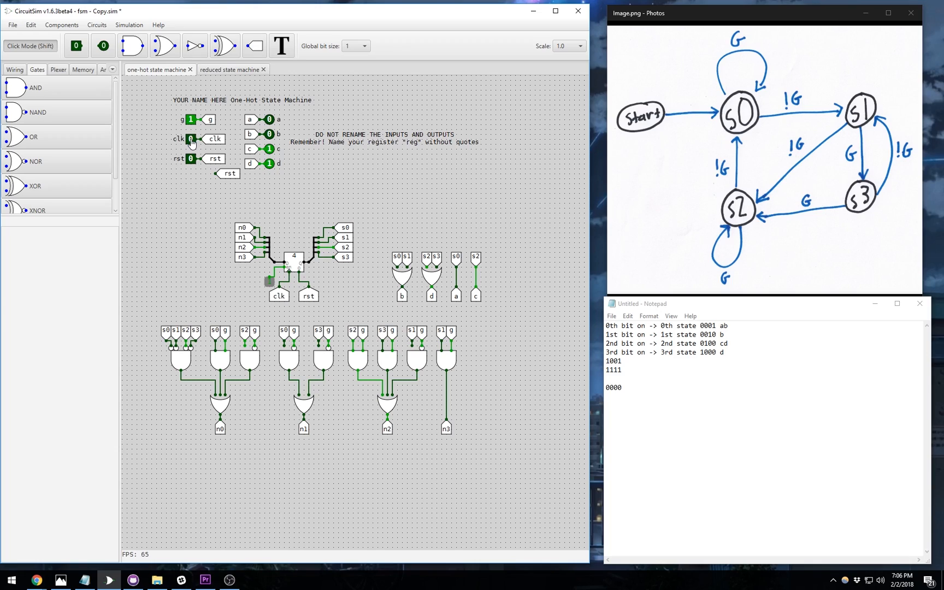
{"action": "left_click", "coordinate": [192, 143]}
{"action": "left_click", "coordinate": [191, 143]}
{"action": "left_click", "coordinate": [191, 140]}
{"action": "left_click", "coordinate": [191, 140]}
{"action": "left_click", "coordinate": [190, 120]}
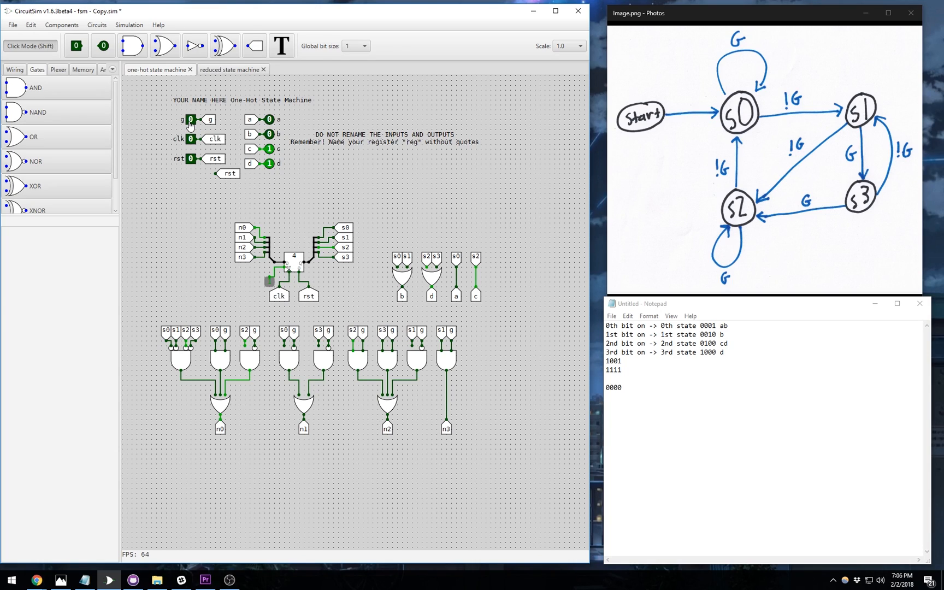
{"action": "left_click", "coordinate": [191, 138]}
{"action": "left_click", "coordinate": [190, 139]}
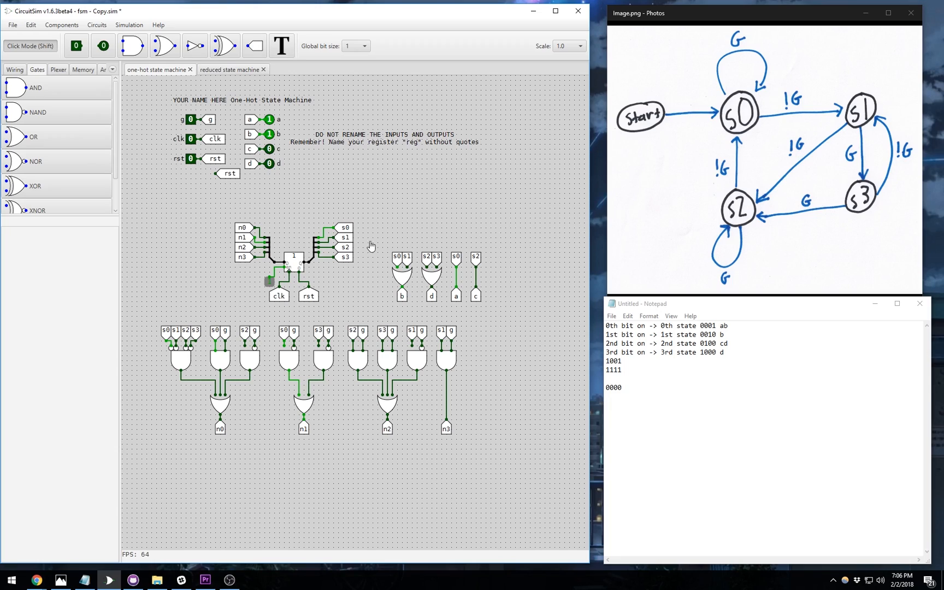
- Load 8 into the register, set g to 1 and clock once
{"action": "left_click", "coordinate": [290, 261]}
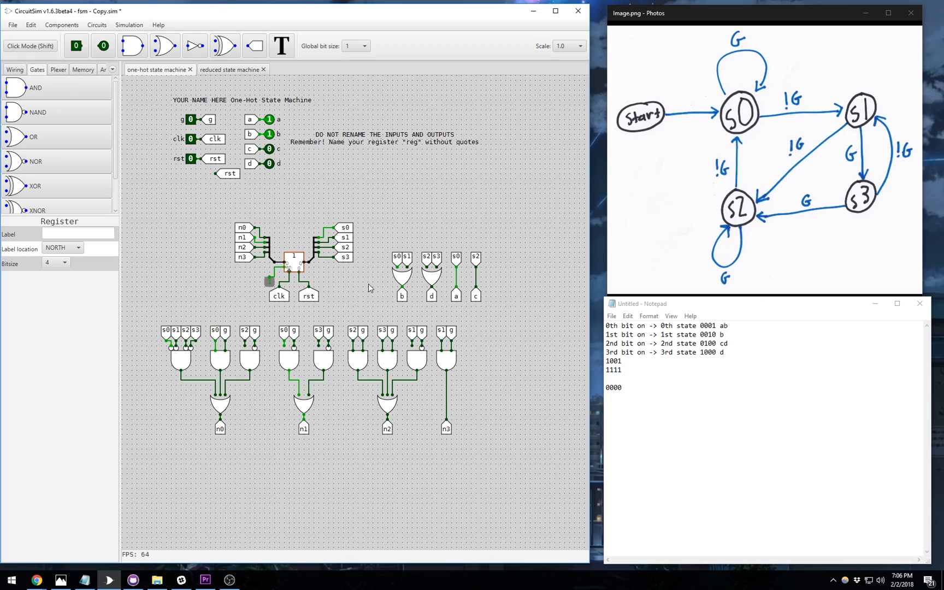
{"action": "key", "text": "8"}
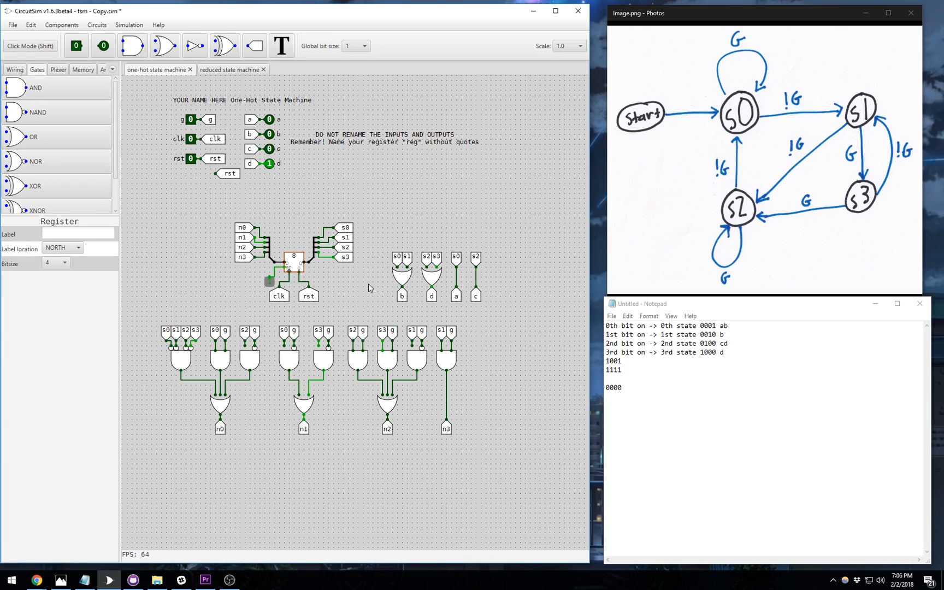
{"action": "left_click", "coordinate": [31, 47]}
{"action": "left_click", "coordinate": [191, 120]}
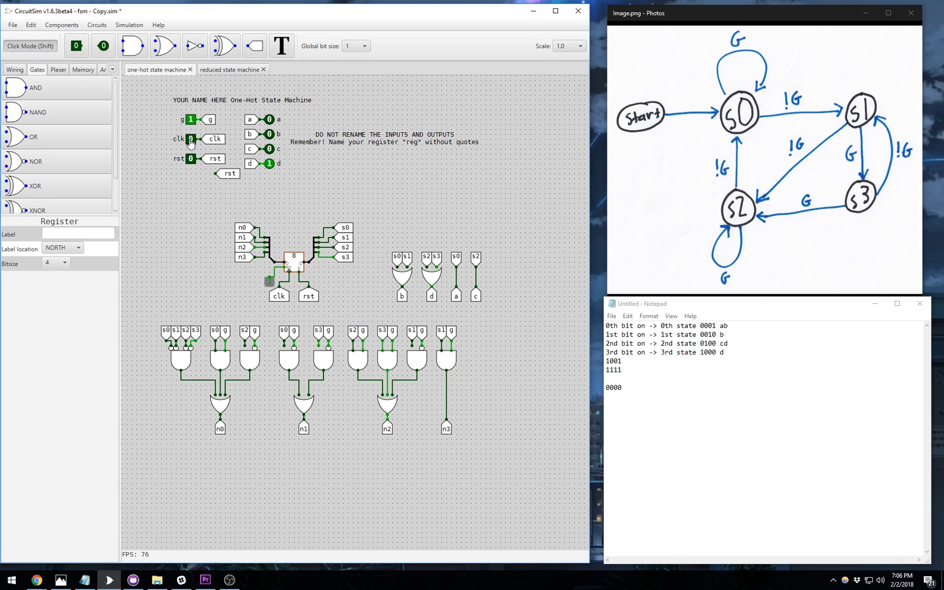
{"action": "left_click", "coordinate": [191, 140]}
{"action": "left_click", "coordinate": [191, 139]}
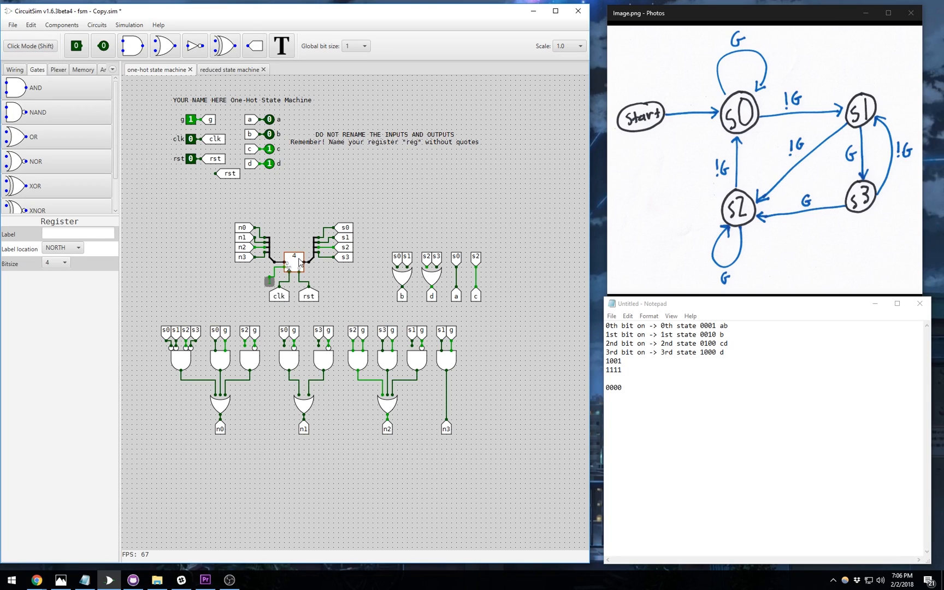
- Step the register value through 0, 1, 2, 4 and 8, leaving only output d on
{"action": "key", "text": "0"}
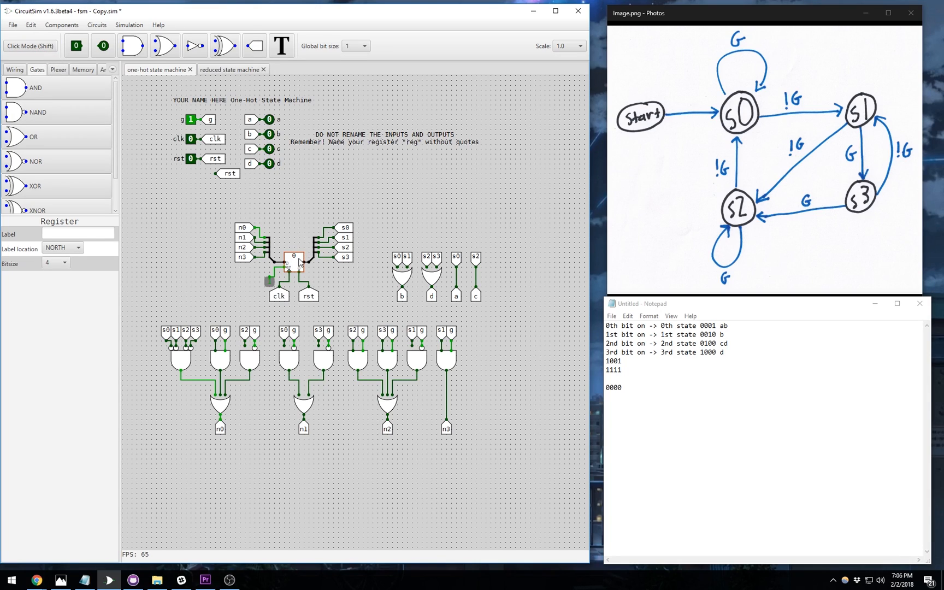
{"action": "key", "text": "1"}
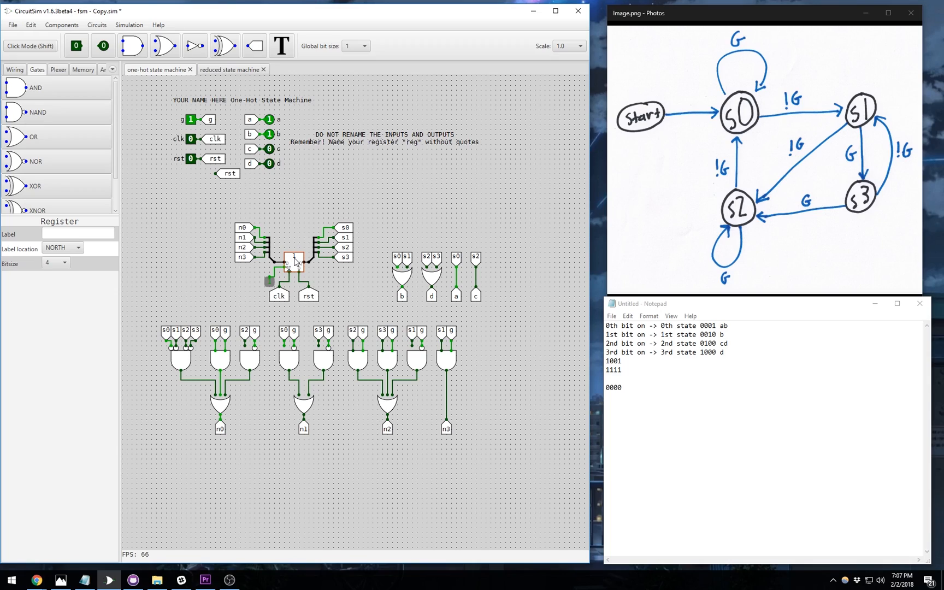
{"action": "key", "text": "2"}
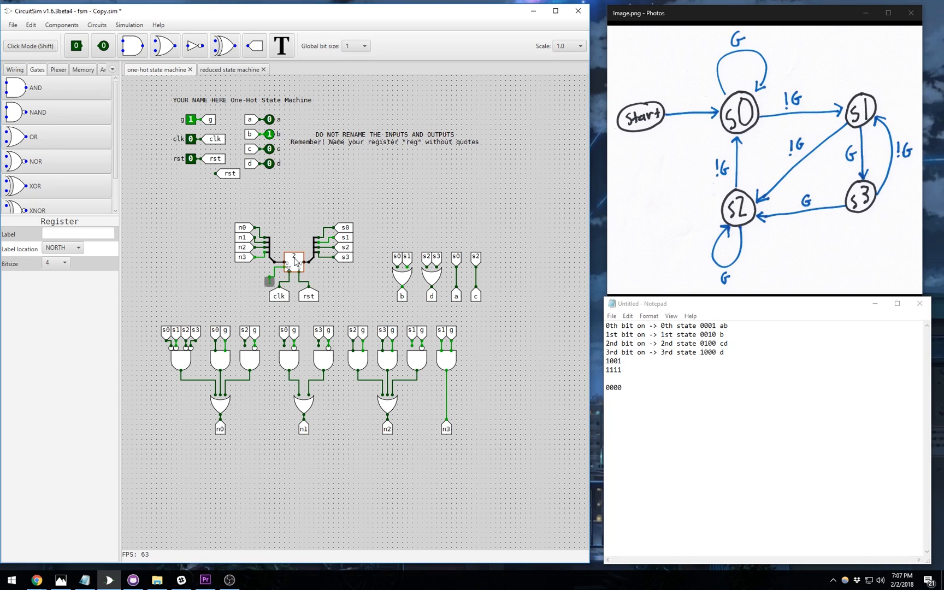
{"action": "key", "text": "4"}
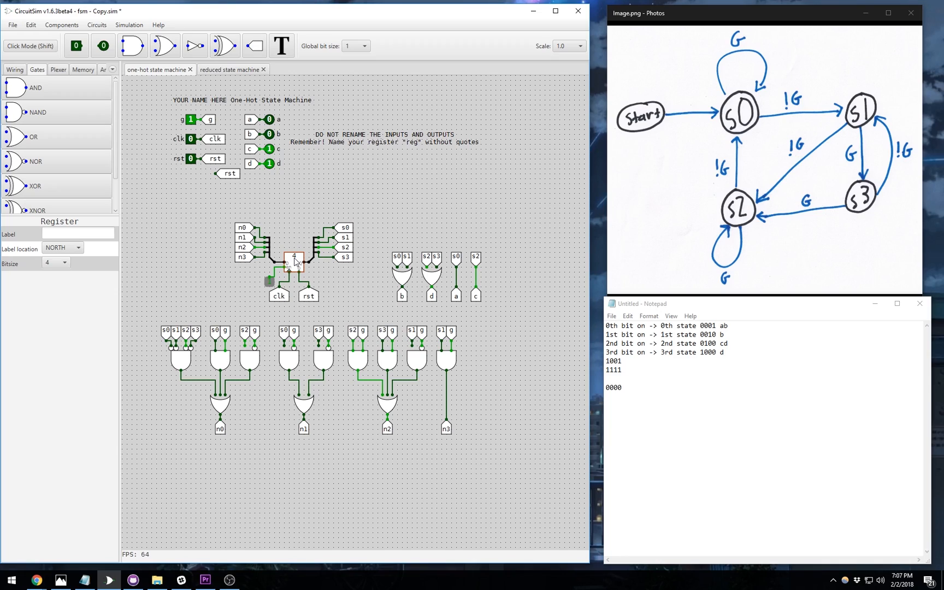
{"action": "key", "text": "8"}
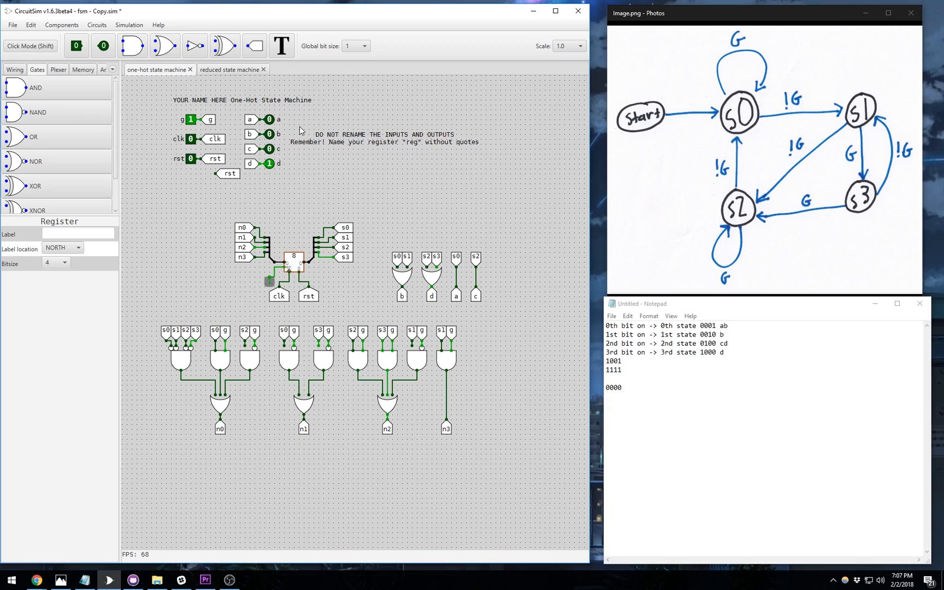
- Pulse the rst switch on and off in Click Mode to clear the register to 0
{"action": "left_click", "coordinate": [31, 46]}
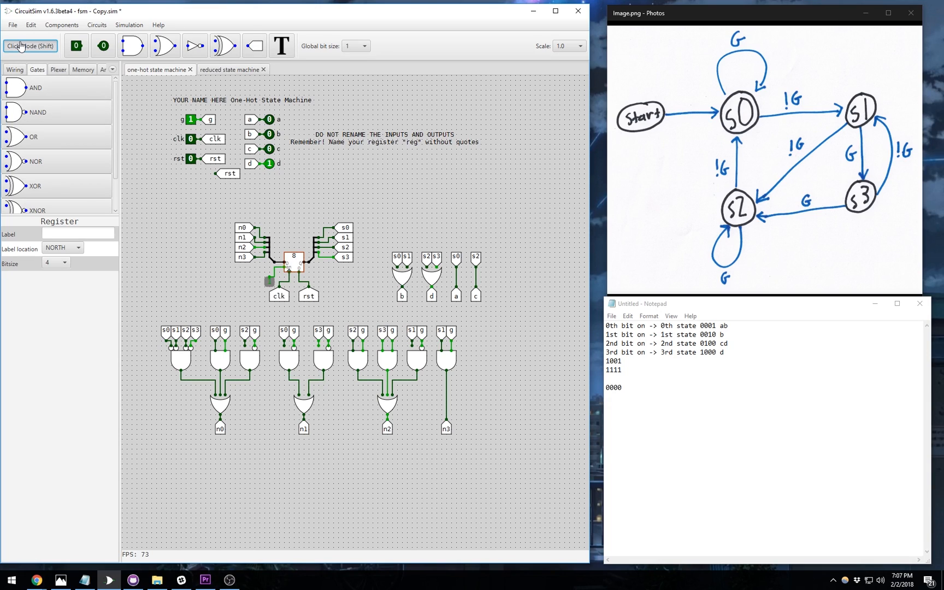
{"action": "left_click", "coordinate": [191, 159]}
{"action": "left_click", "coordinate": [192, 159]}
{"action": "left_click", "coordinate": [44, 49]}
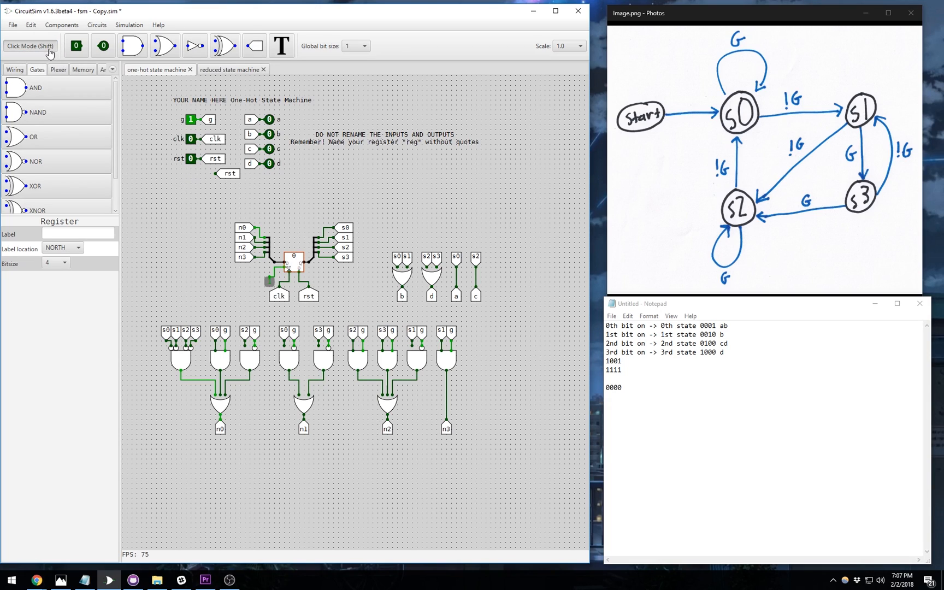
- Delete the stray rst tunnel below the reset switch and select the register
{"action": "left_click", "coordinate": [235, 173]}
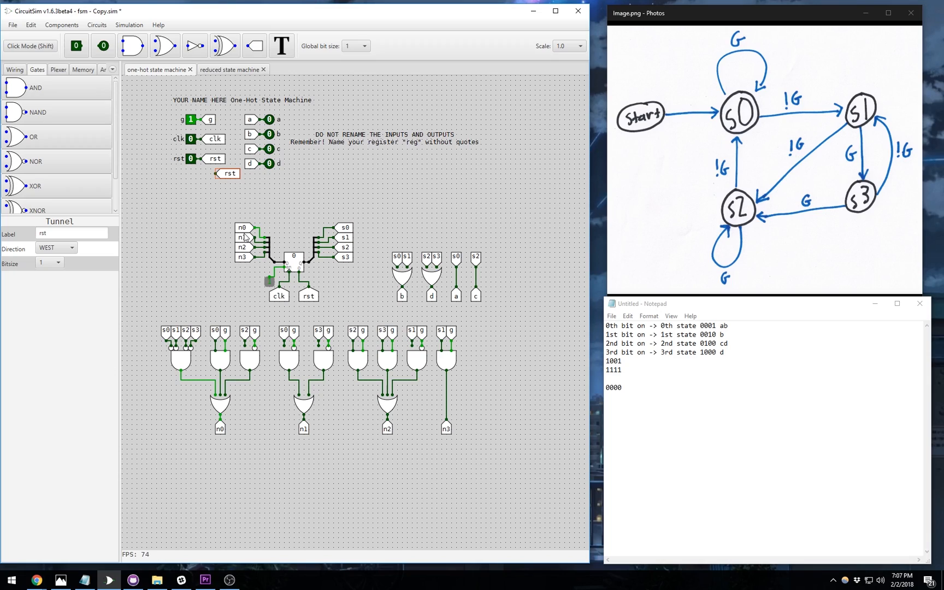
{"action": "key", "text": "Delete"}
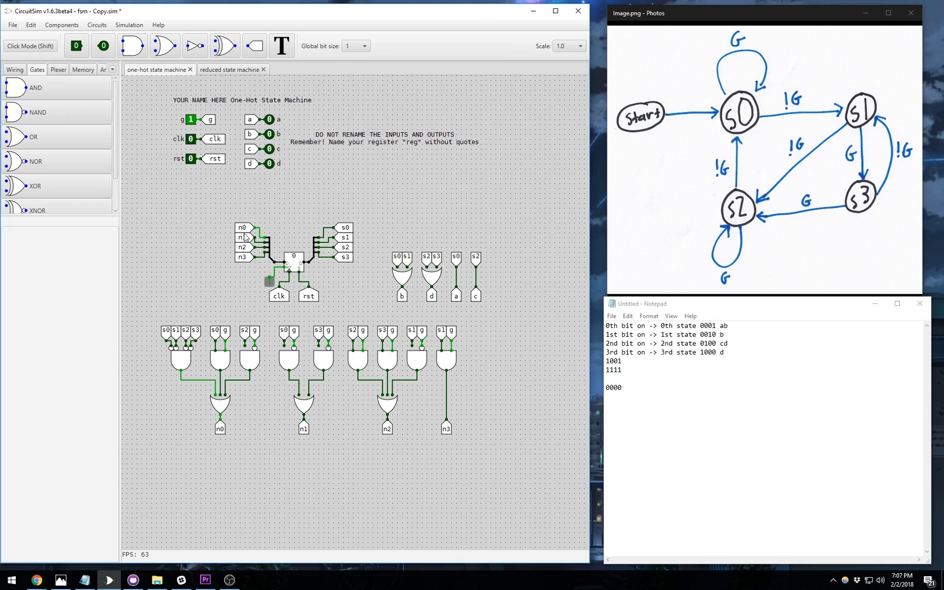
{"action": "left_click", "coordinate": [294, 264]}
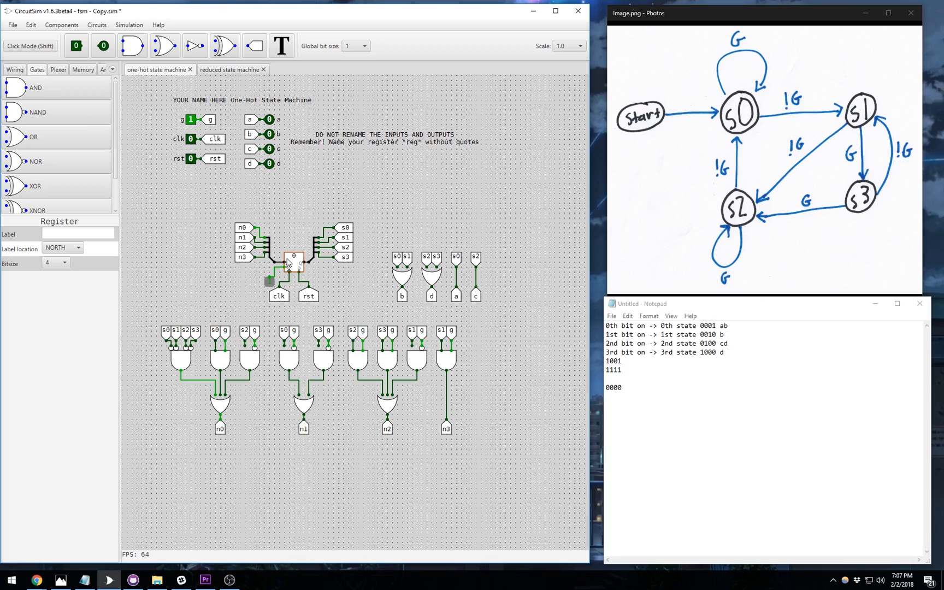
- Load 1 into the register while highlighting the s0–s3 encodings (0001 through 1000) in the notes
{"action": "left_click_drag", "start_coordinate": [716, 326], "coordinate": [699, 325]}
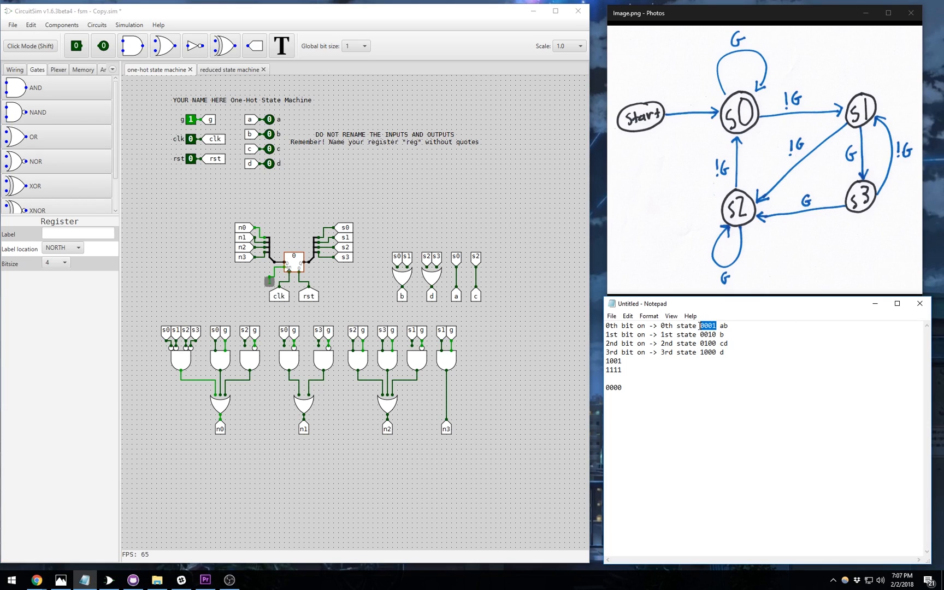
{"action": "left_click", "coordinate": [296, 259]}
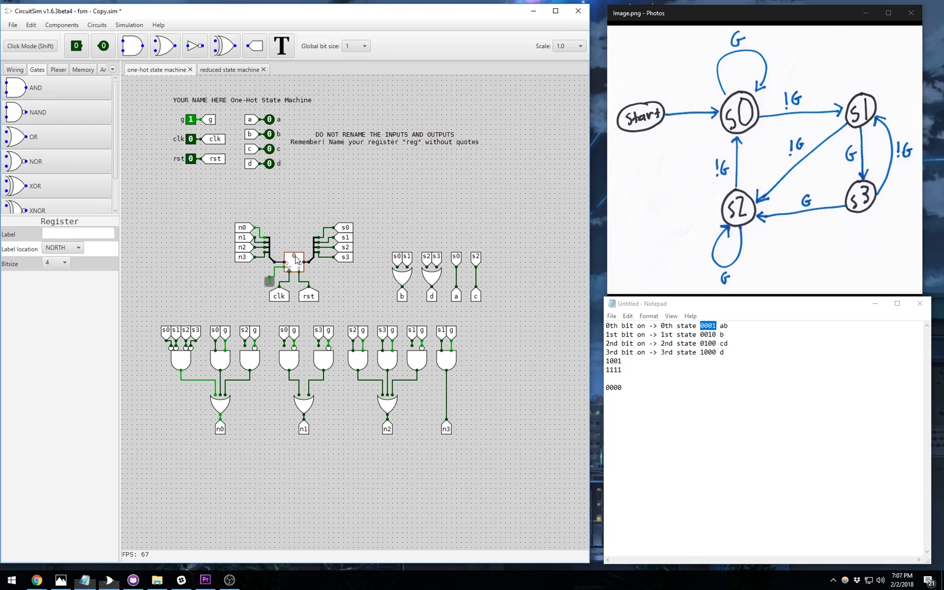
{"action": "key", "text": "1"}
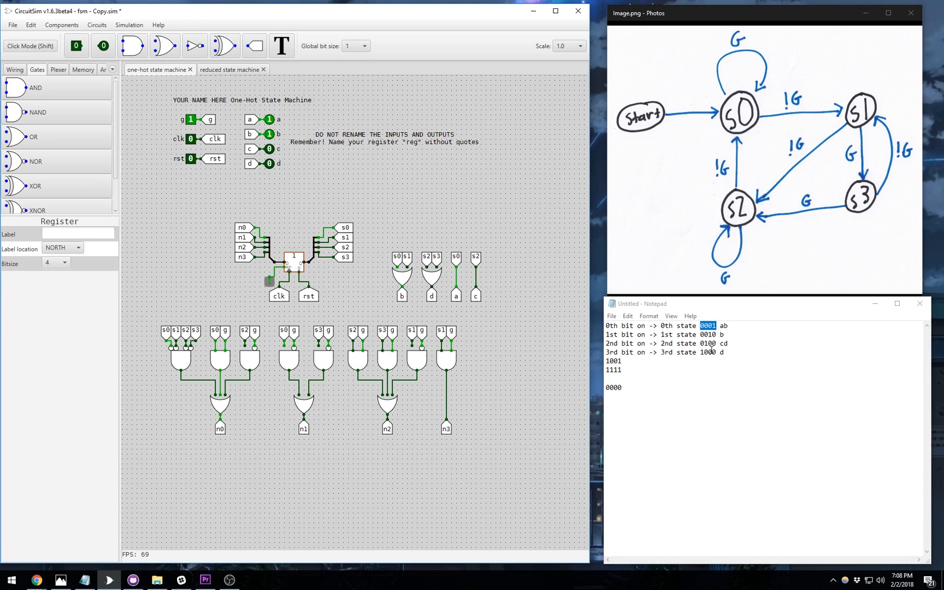
{"action": "left_click_drag", "start_coordinate": [716, 334], "coordinate": [700, 336]}
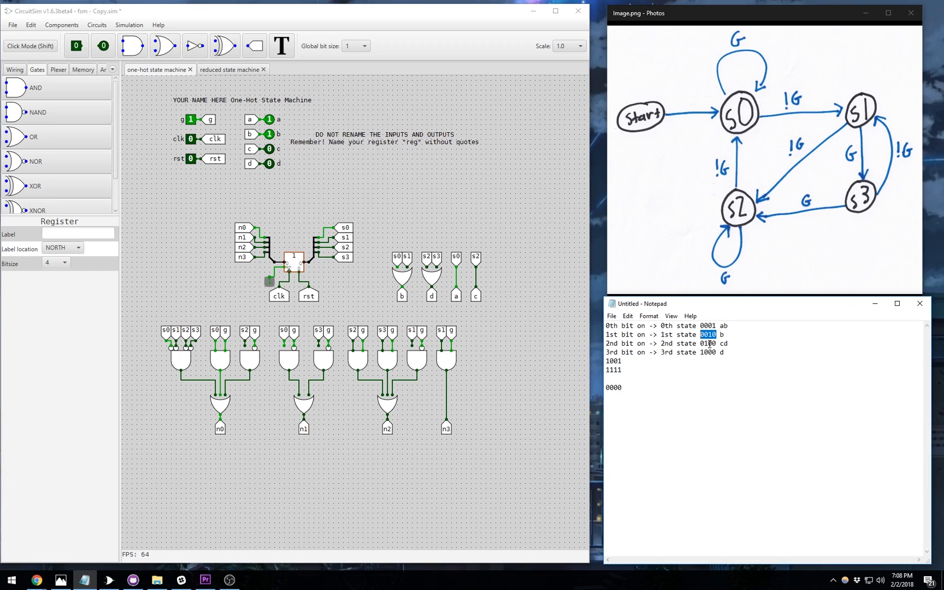
{"action": "double_click", "coordinate": [715, 343]}
{"action": "double_click", "coordinate": [713, 352]}
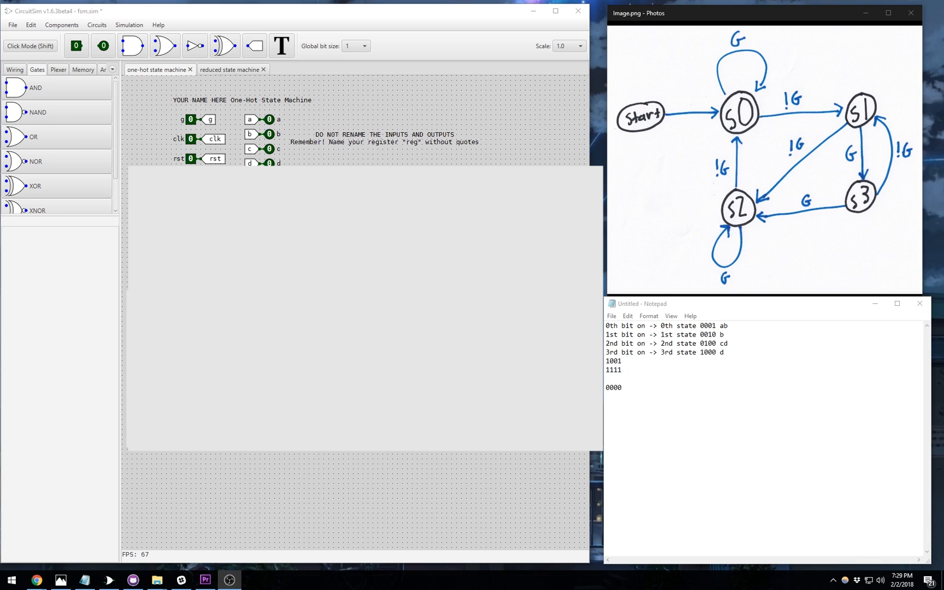
- Replace YOUR NAME HERE in the one-hot state machine title with the student's name
{"action": "left_click", "coordinate": [338, 143]}
{"action": "left_click", "coordinate": [212, 100]}
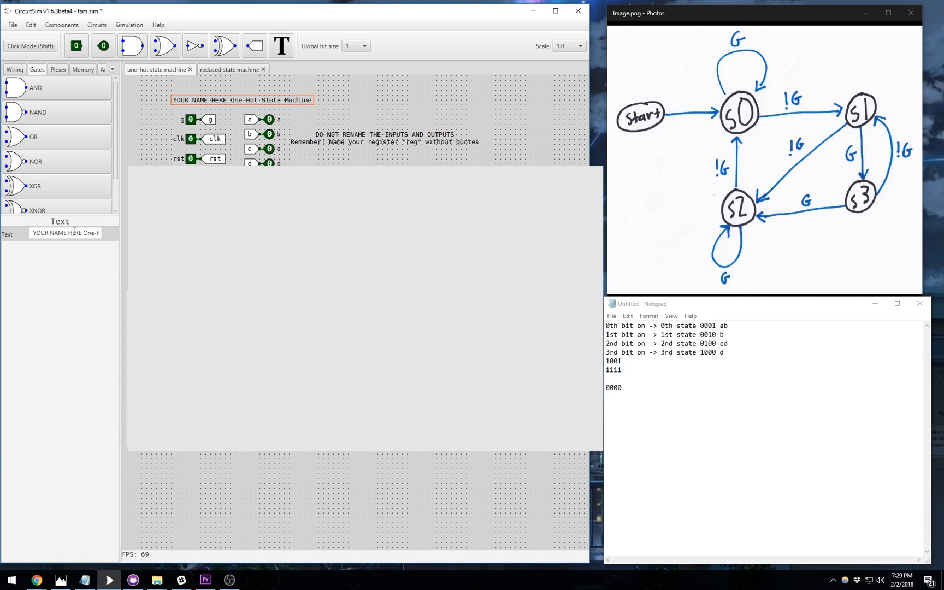
{"action": "left_click_drag", "start_coordinate": [82, 233], "coordinate": [33, 232]}
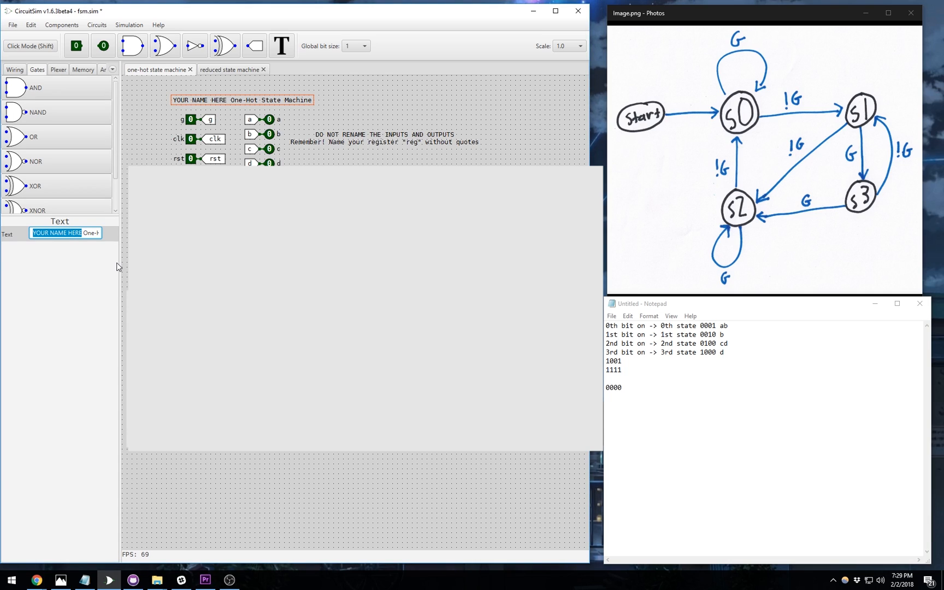
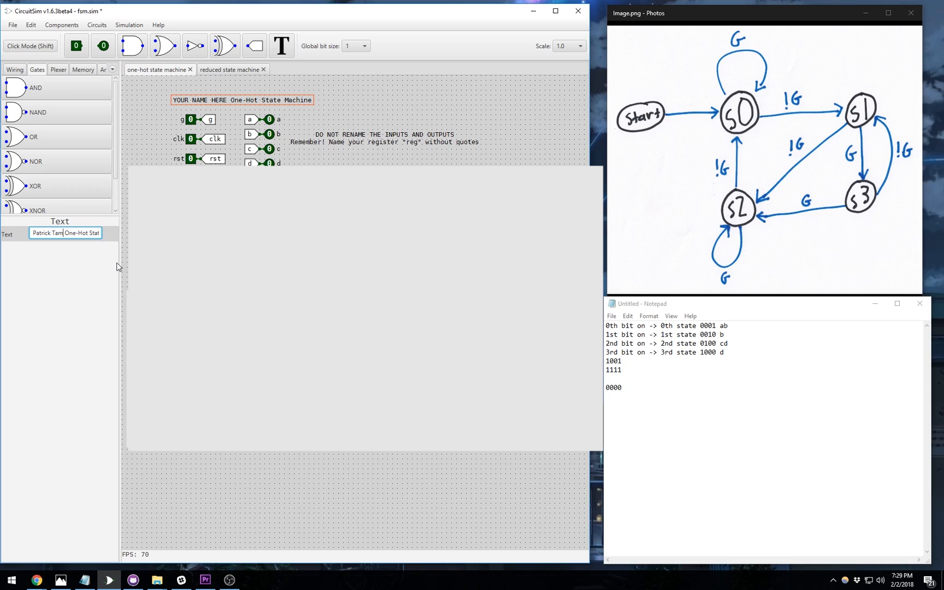
{"action": "key", "text": "Return"}
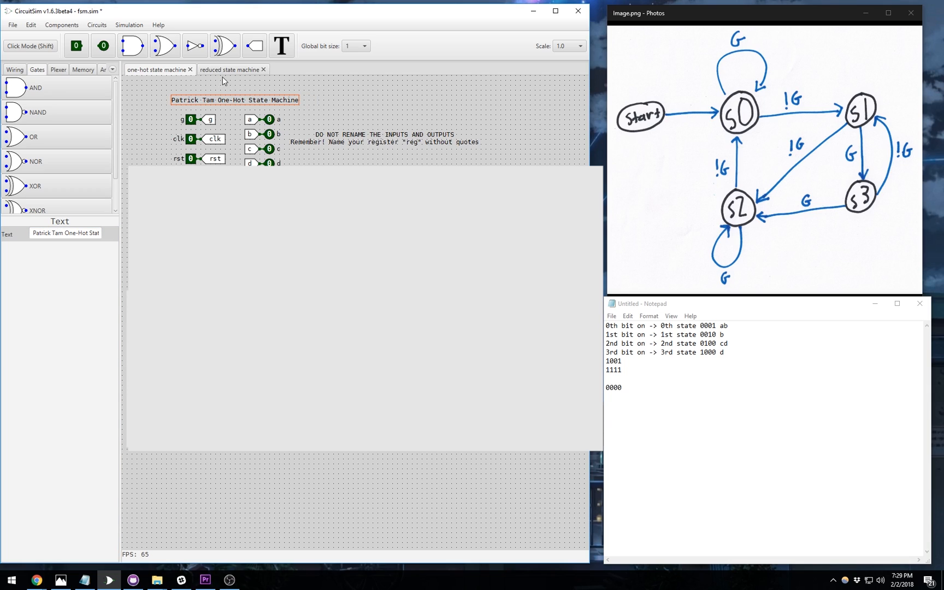
- Put the student's name in the reduced state machine title as well
{"action": "left_click", "coordinate": [228, 70]}
{"action": "left_click", "coordinate": [186, 100]}
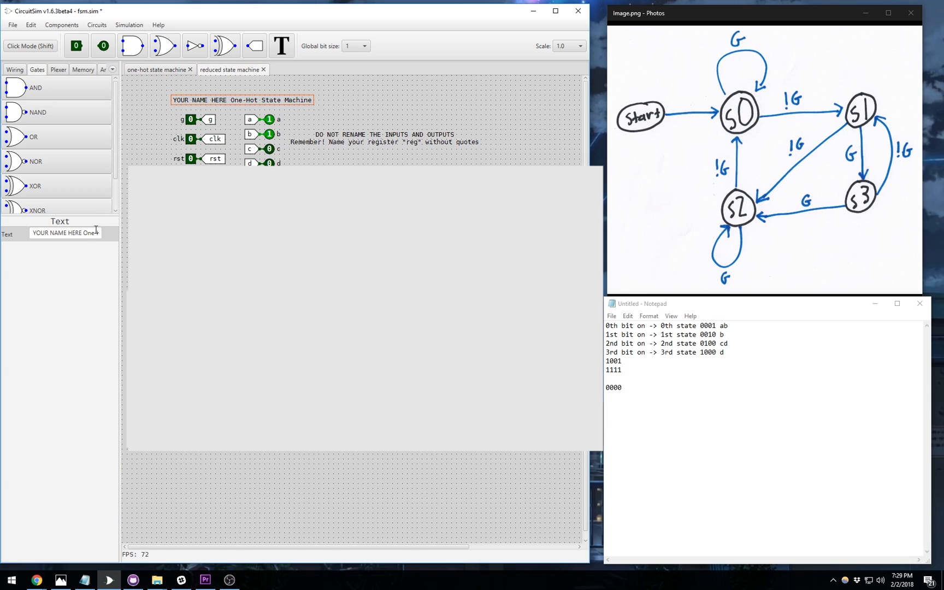
{"action": "left_click_drag", "start_coordinate": [82, 233], "coordinate": [27, 230]}
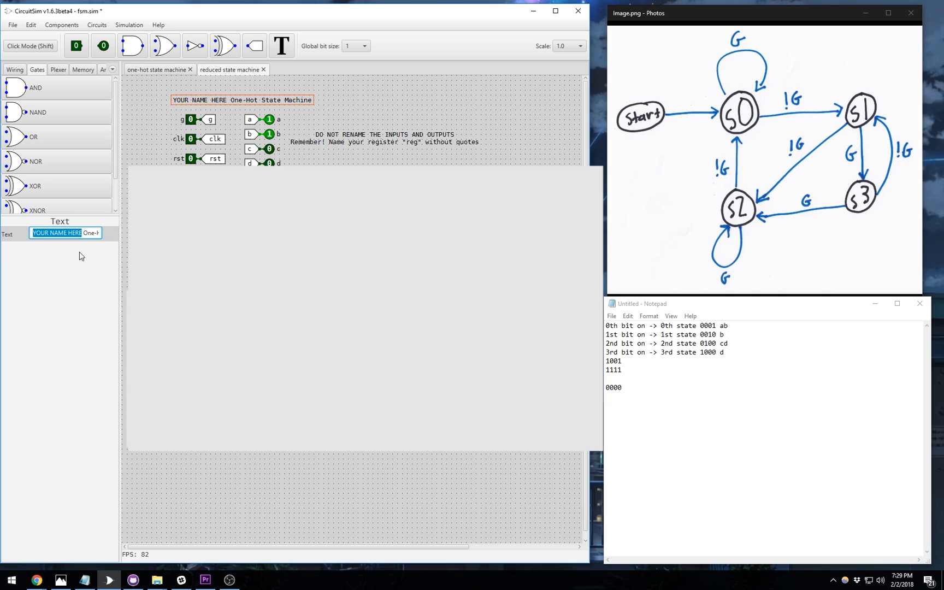
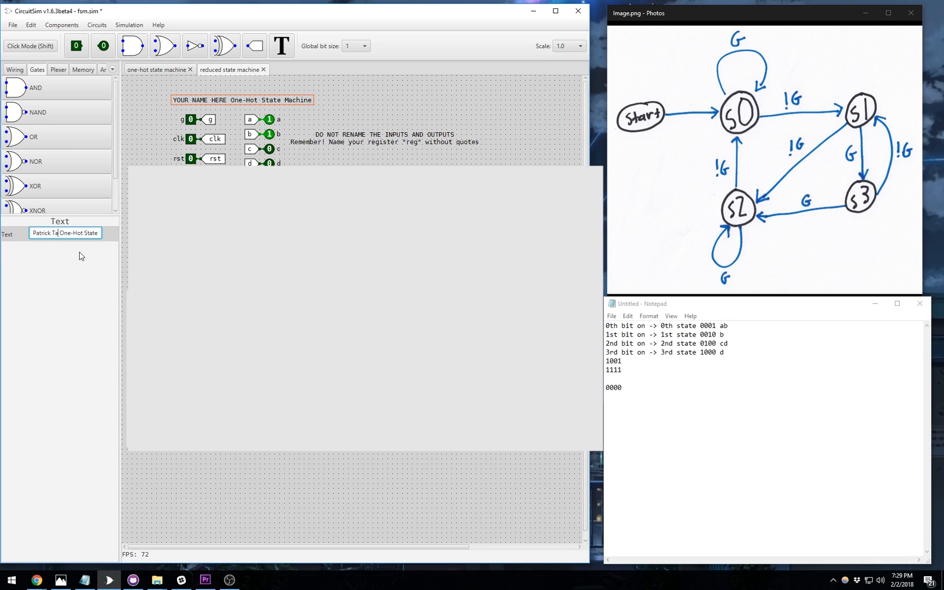
{"action": "key", "text": "Return"}
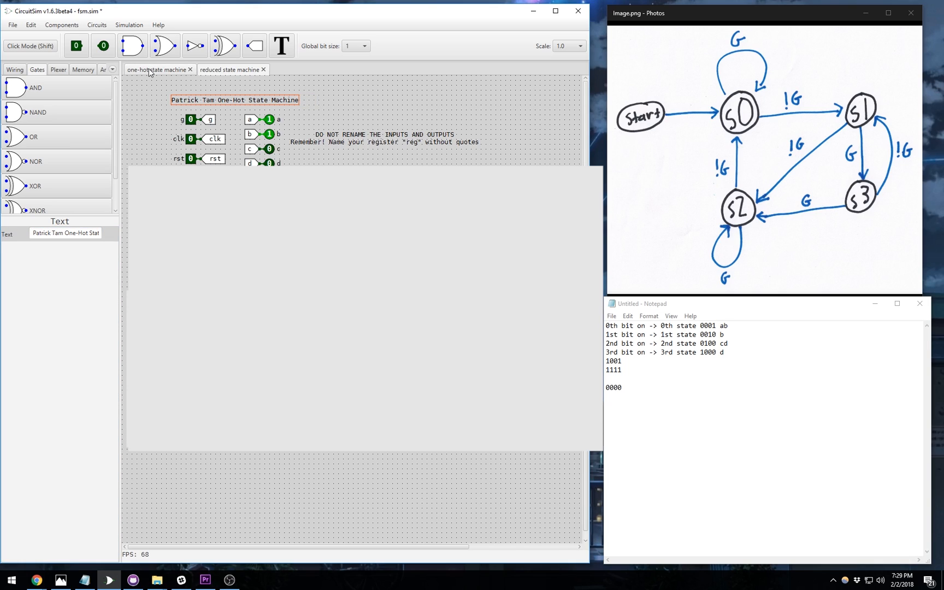
{"action": "left_click", "coordinate": [150, 73]}
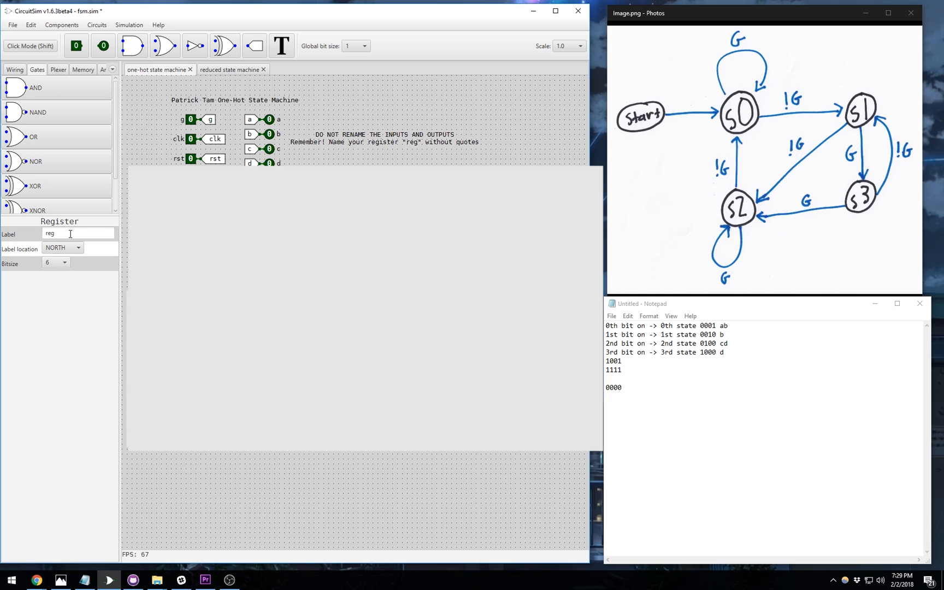
- Verify the register's label reads reg, review both circuit tabs, and bring up File Explorer
{"action": "left_click_drag", "start_coordinate": [70, 233], "coordinate": [45, 233]}
{"action": "key", "text": "Escape"}
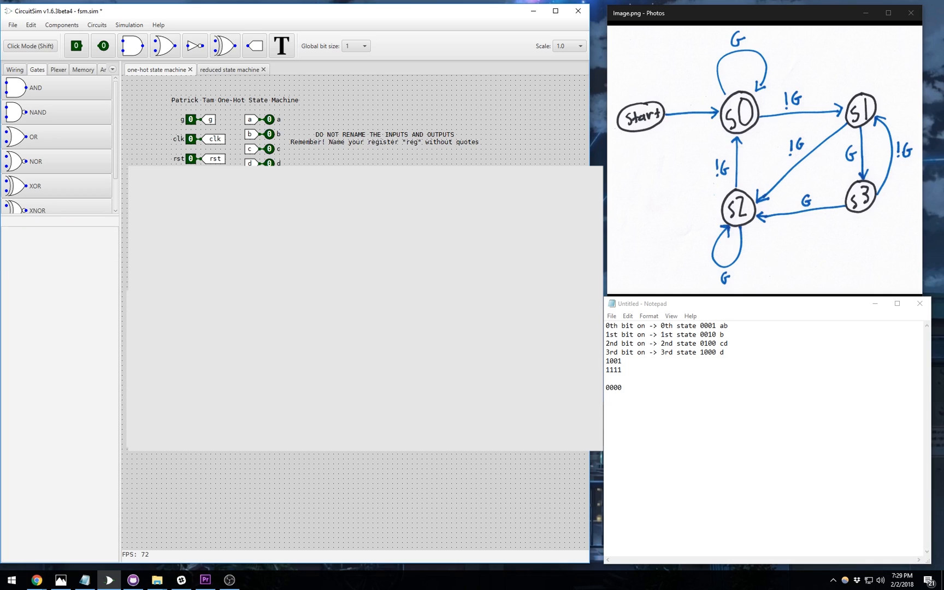
{"action": "left_click", "coordinate": [230, 70]}
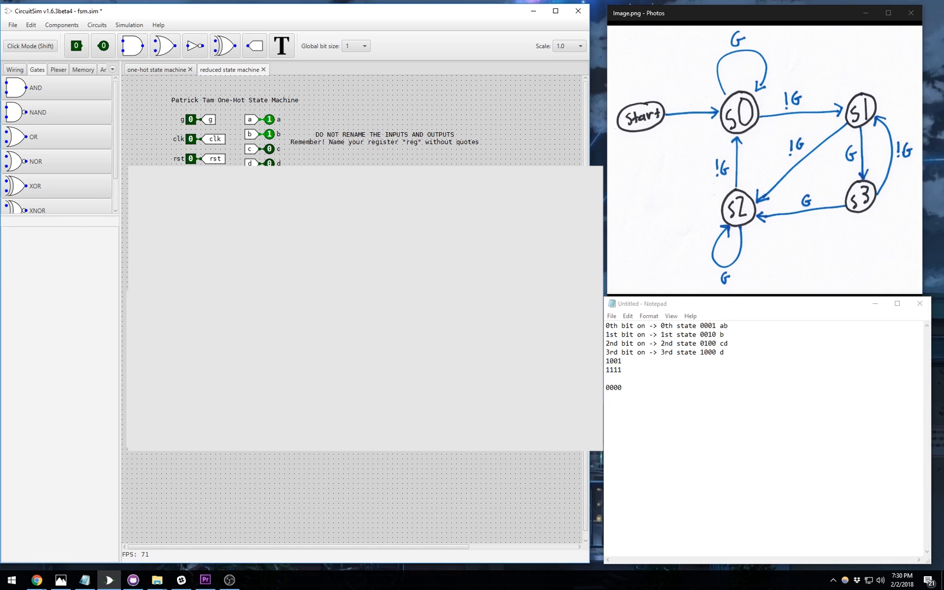
{"action": "left_click", "coordinate": [164, 70]}
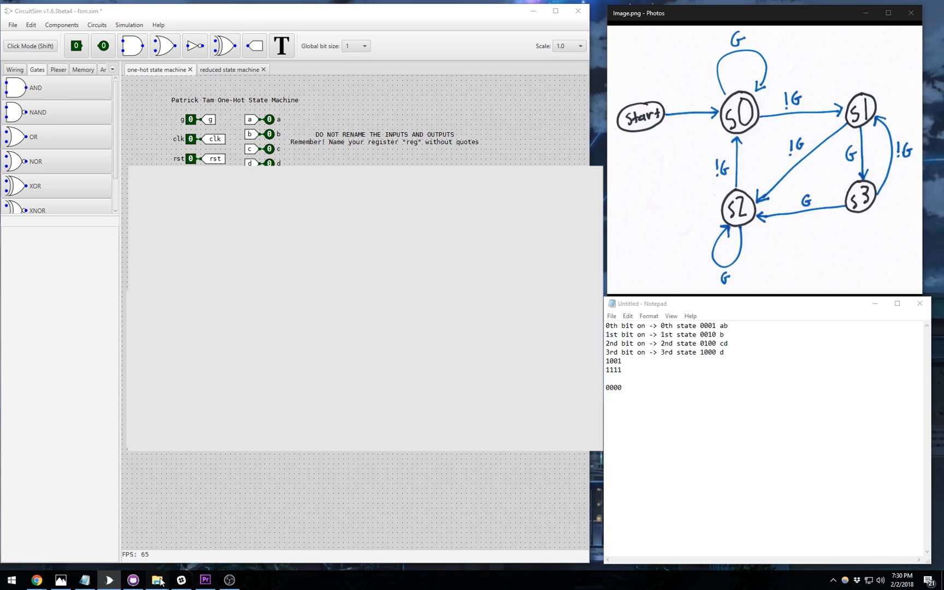
{"action": "mouse_move", "coordinate": [161, 582]}
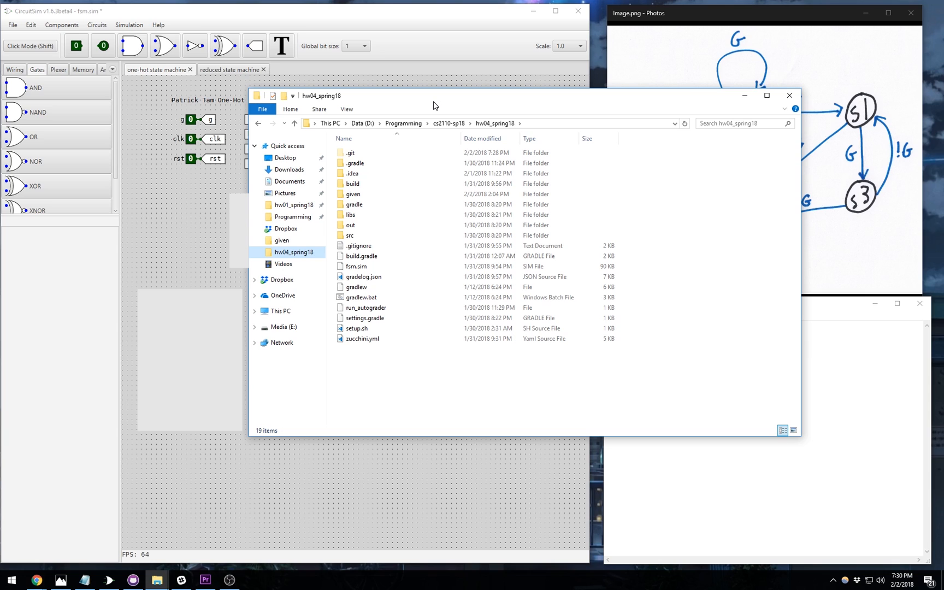
- Select fsm.sim and arrange File Explorer beside a narrowed Gradescope Chrome window
{"action": "left_click", "coordinate": [405, 268]}
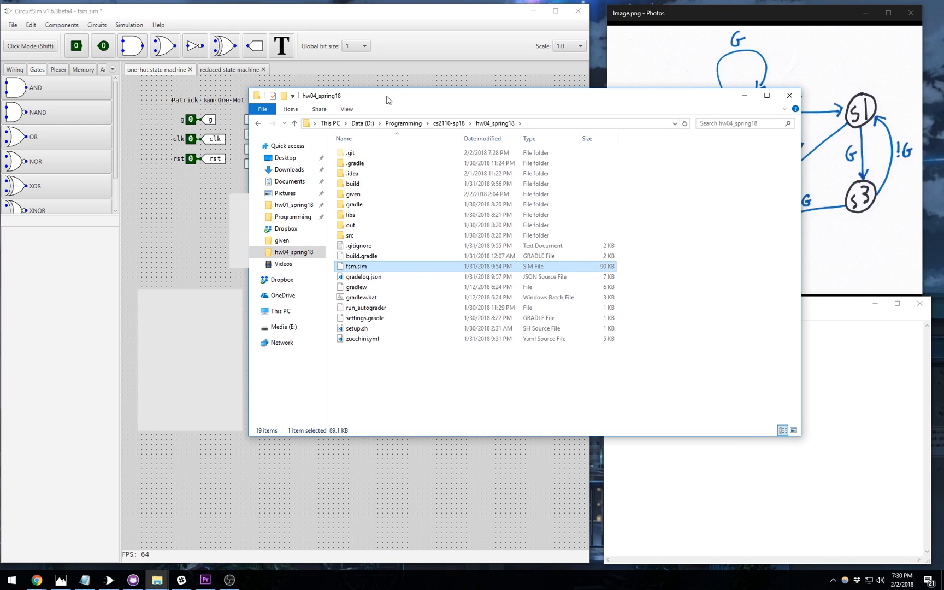
{"action": "left_click_drag", "start_coordinate": [388, 96], "coordinate": [167, 45]}
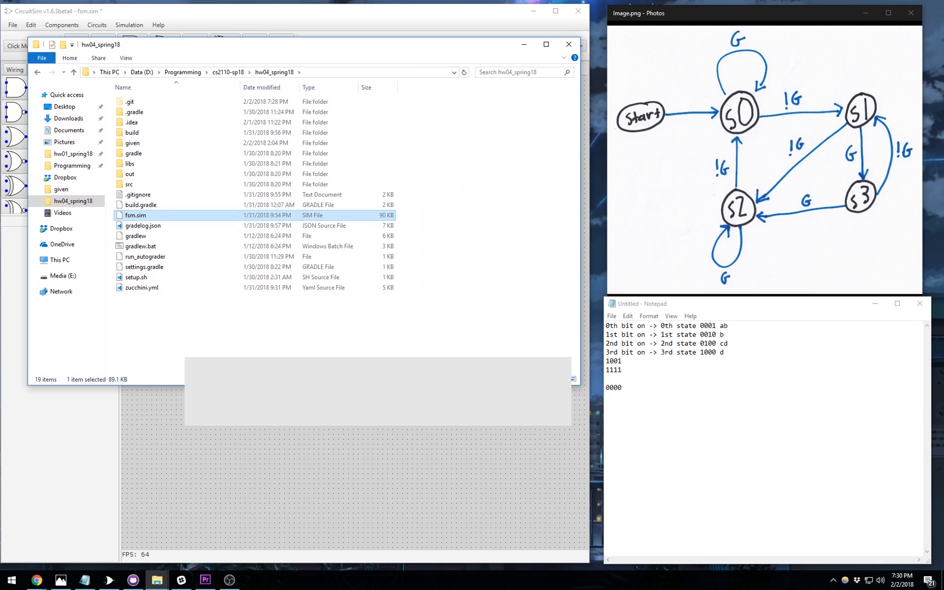
{"action": "left_click_drag", "start_coordinate": [943, 58], "coordinate": [366, 62]}
{"action": "left_click_drag", "start_coordinate": [49, 201], "coordinate": [512, 201]}
{"action": "left_click_drag", "start_coordinate": [687, 81], "coordinate": [542, 73]}
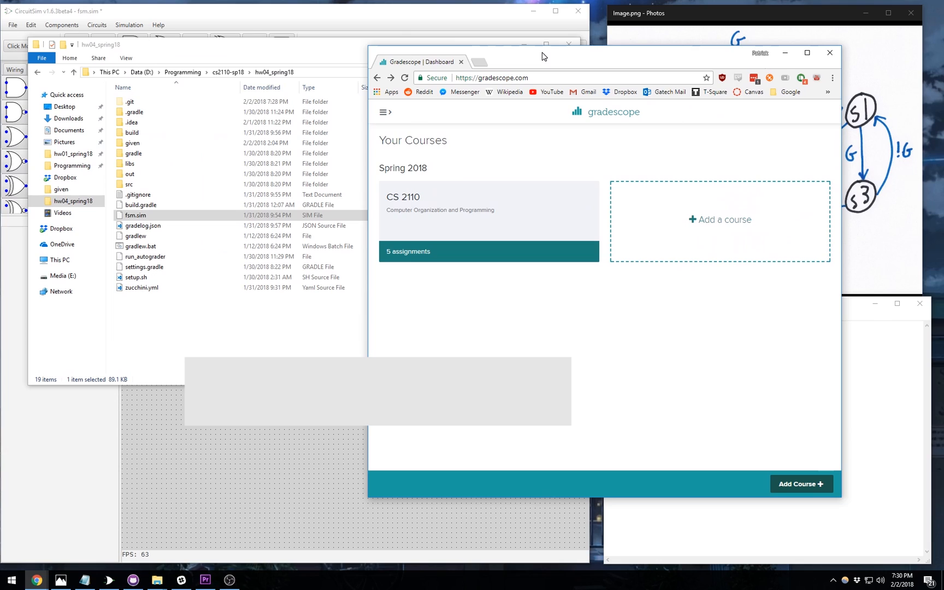
- Upload fsm.sim to the CS 2110 Homework 04 autograder and maximize the results page
{"action": "left_click", "coordinate": [512, 199]}
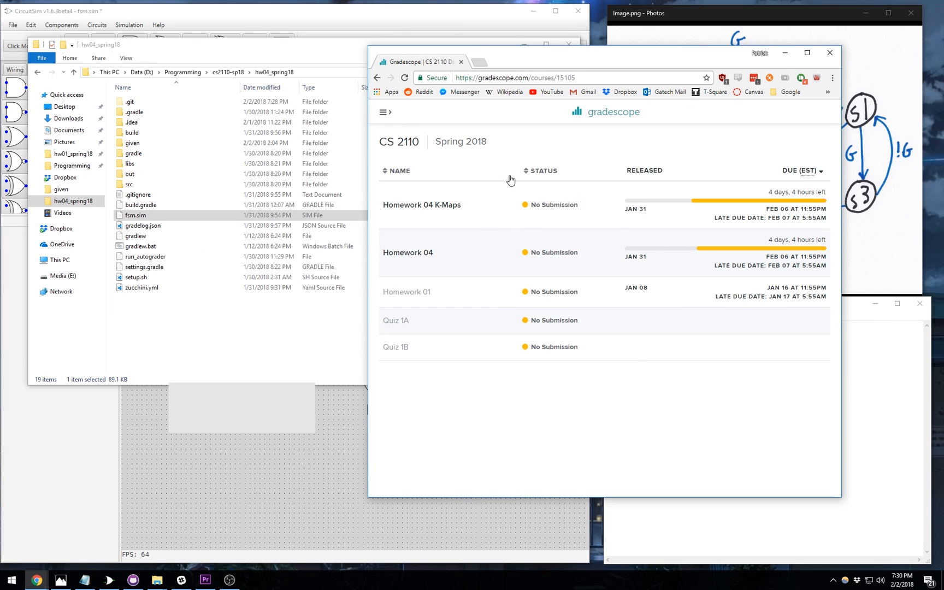
{"action": "left_click", "coordinate": [413, 258]}
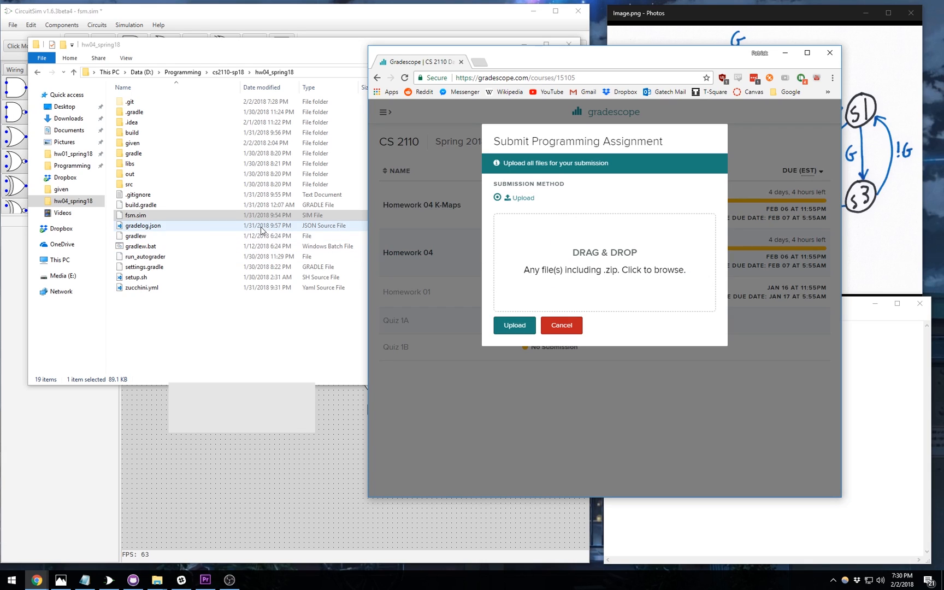
{"action": "left_click_drag", "start_coordinate": [136, 215], "coordinate": [640, 235]}
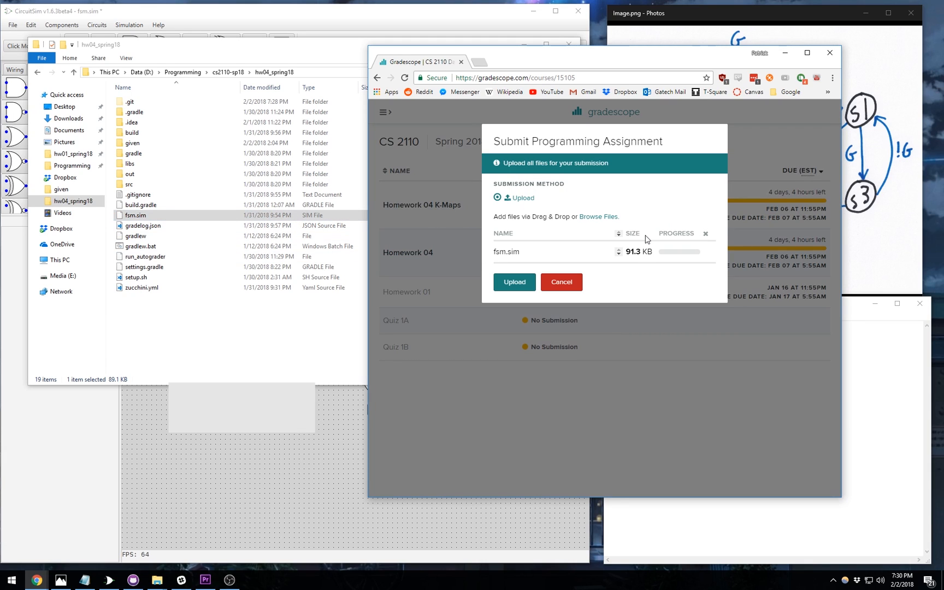
{"action": "left_click", "coordinate": [518, 284]}
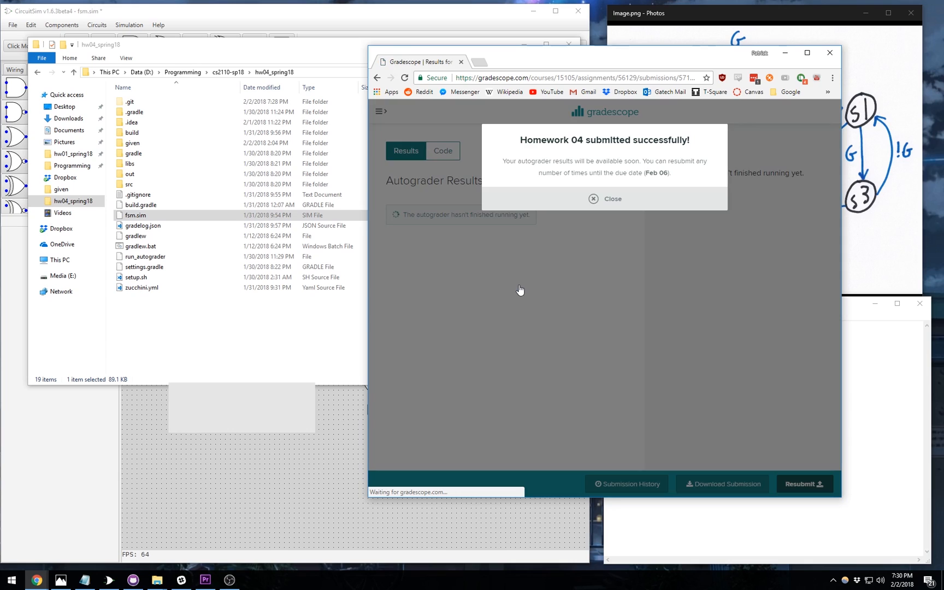
{"action": "left_click", "coordinate": [626, 200]}
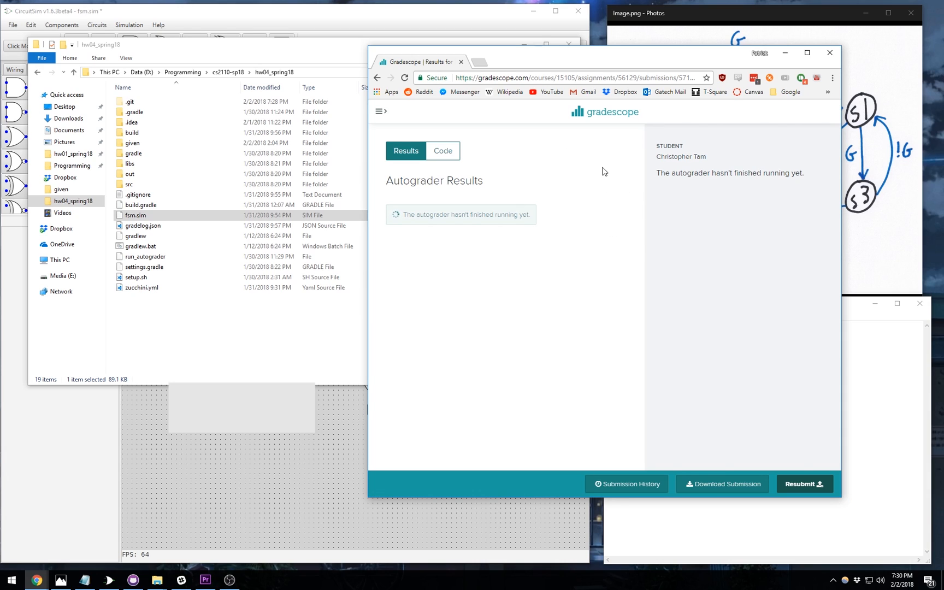
{"action": "double_click", "coordinate": [607, 65]}
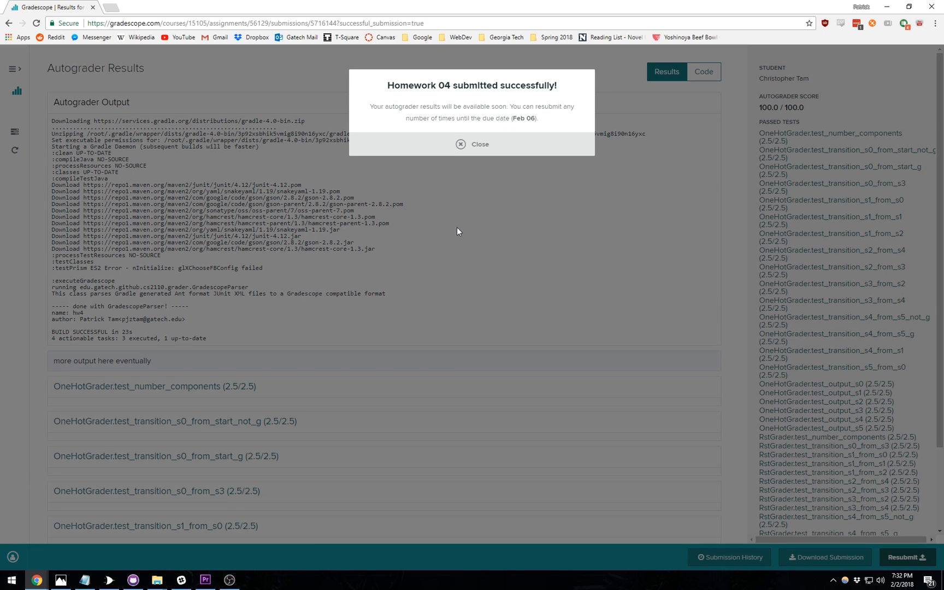
- Close the success notice, scroll through the passed 100.0/100.0 test results, and return to CircuitSim
{"action": "left_click", "coordinate": [475, 145]}
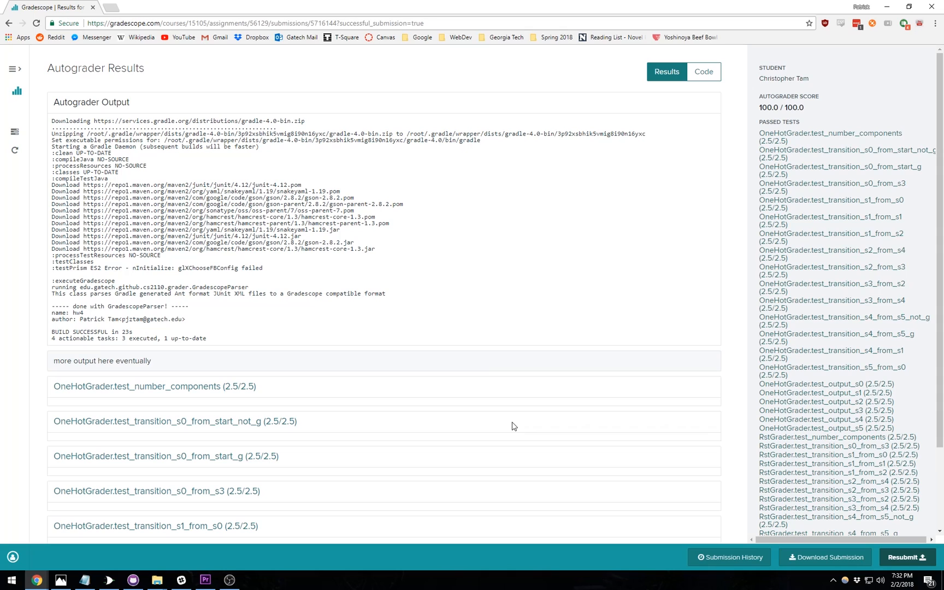
{"action": "scroll", "coordinate": [500, 409], "scroll_direction": "down", "scroll_amount": 2}
{"action": "scroll", "coordinate": [500, 409], "scroll_direction": "down", "scroll_amount": 10}
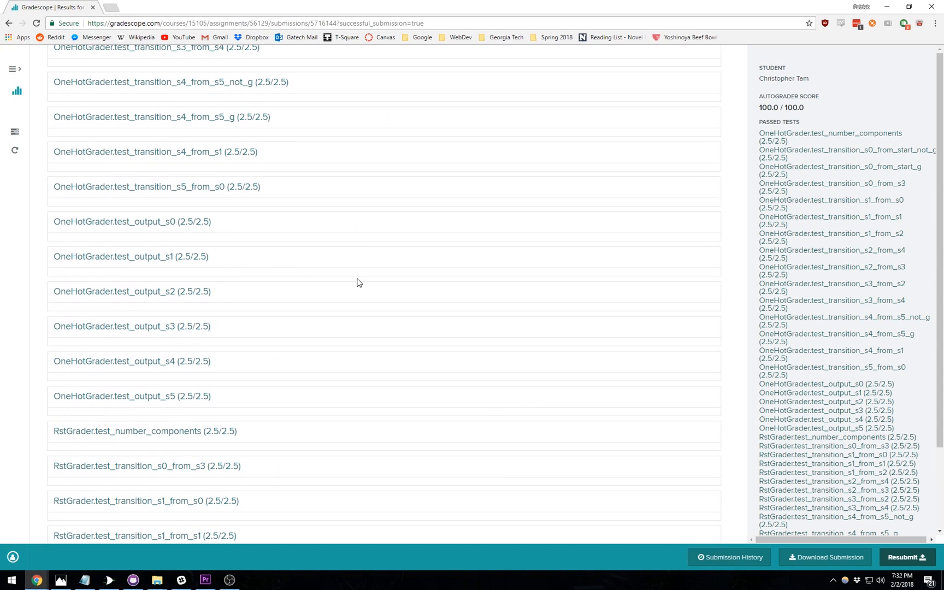
{"action": "scroll", "coordinate": [401, 326], "scroll_direction": "down", "scroll_amount": 4}
{"action": "scroll", "coordinate": [400, 326], "scroll_direction": "down", "scroll_amount": 5}
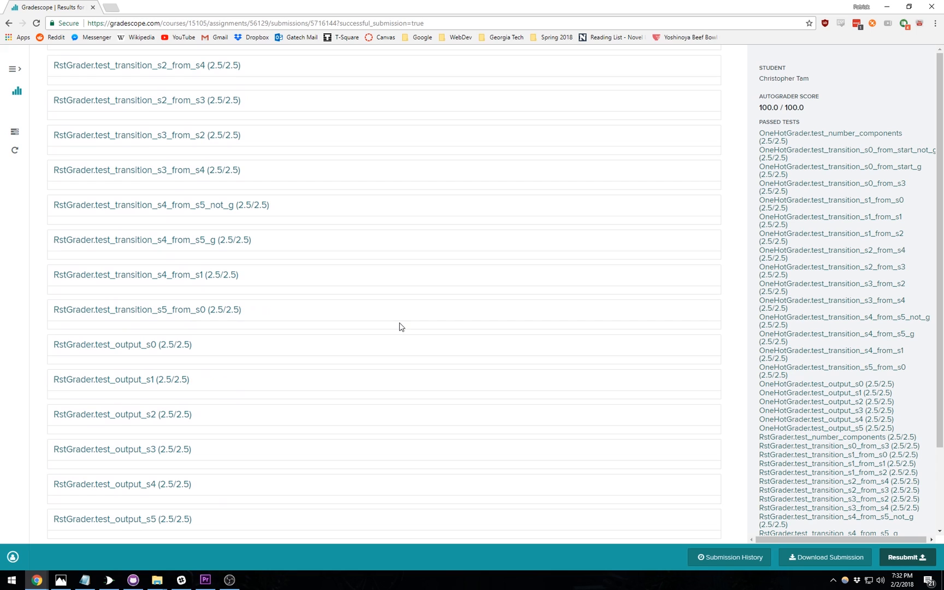
{"action": "scroll", "coordinate": [432, 329], "scroll_direction": "up", "scroll_amount": 20}
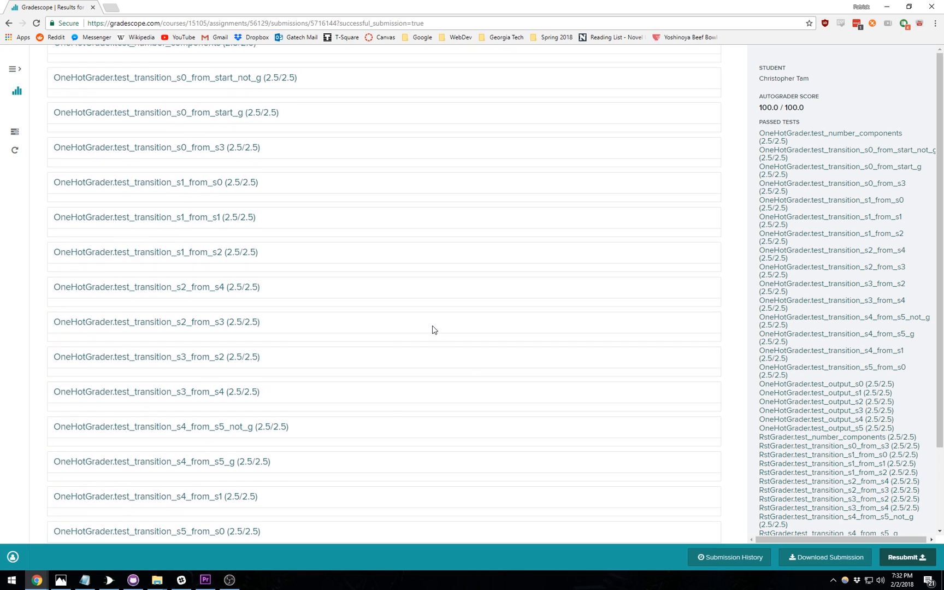
{"action": "scroll", "coordinate": [432, 329], "scroll_direction": "up", "scroll_amount": 1}
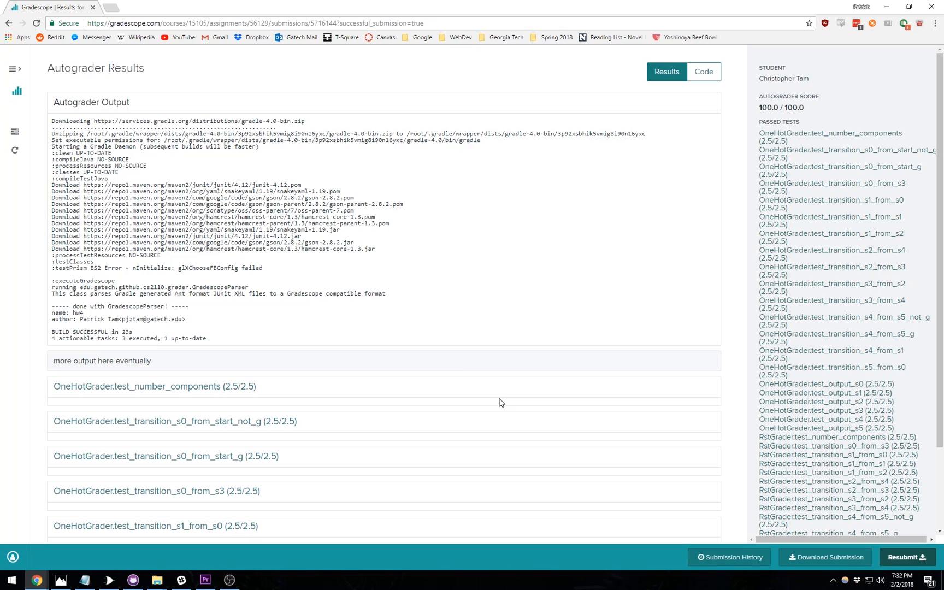
{"action": "scroll", "coordinate": [501, 403], "scroll_direction": "down", "scroll_amount": 6}
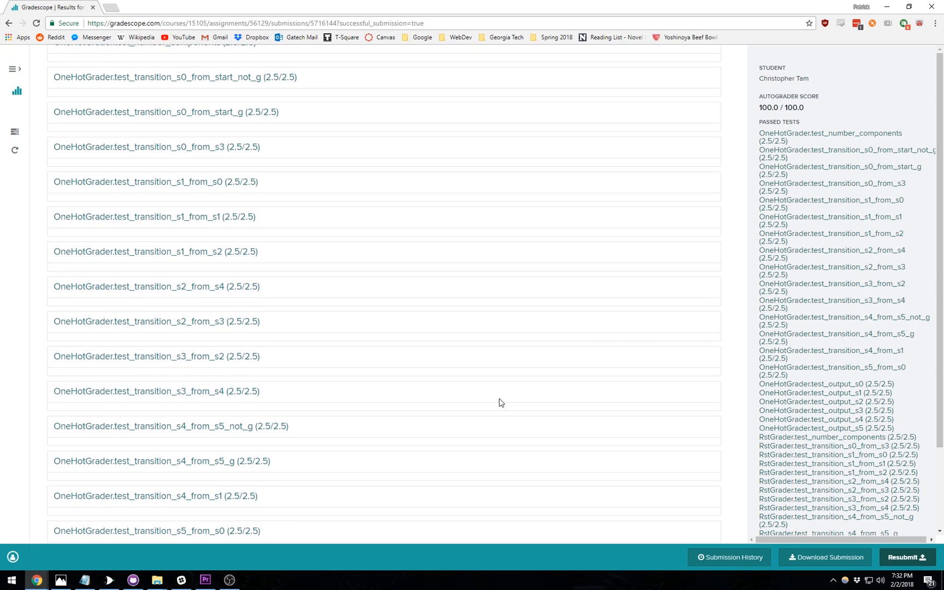
{"action": "scroll", "coordinate": [496, 339], "scroll_direction": "down", "scroll_amount": 4}
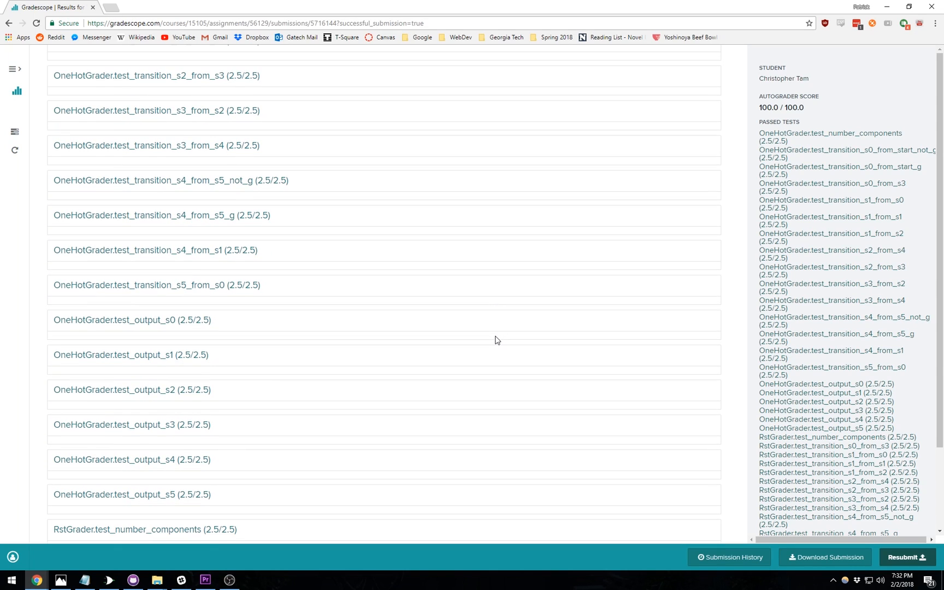
{"action": "scroll", "coordinate": [497, 340], "scroll_direction": "up", "scroll_amount": 10}
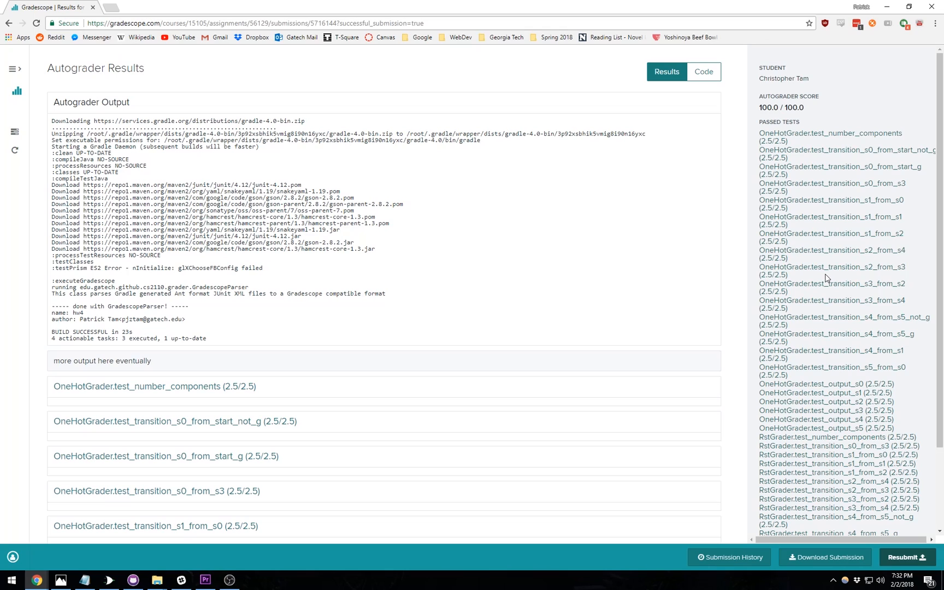
{"action": "scroll", "coordinate": [819, 278], "scroll_direction": "down", "scroll_amount": 2}
{"action": "scroll", "coordinate": [819, 278], "scroll_direction": "up", "scroll_amount": 2}
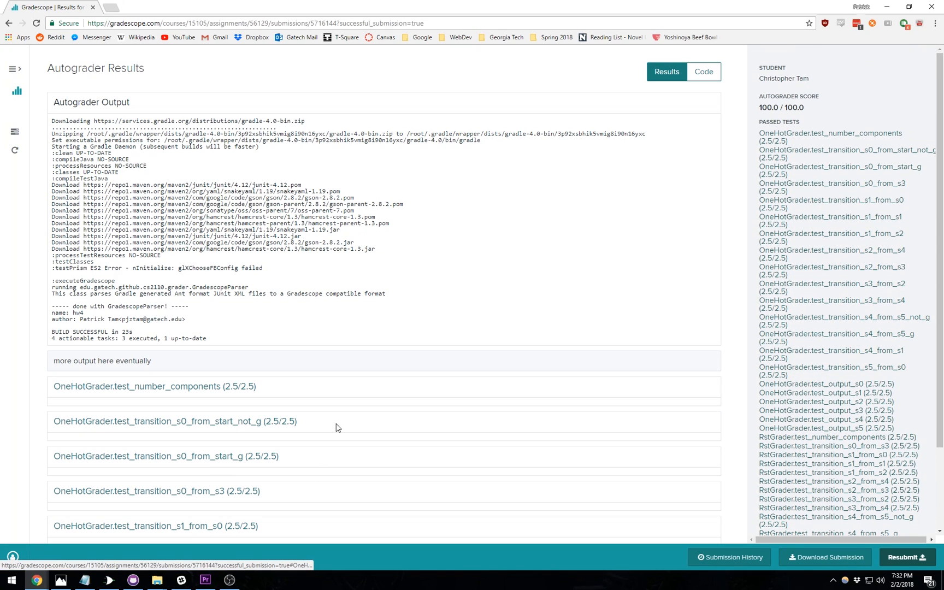
{"action": "left_click", "coordinate": [111, 579]}
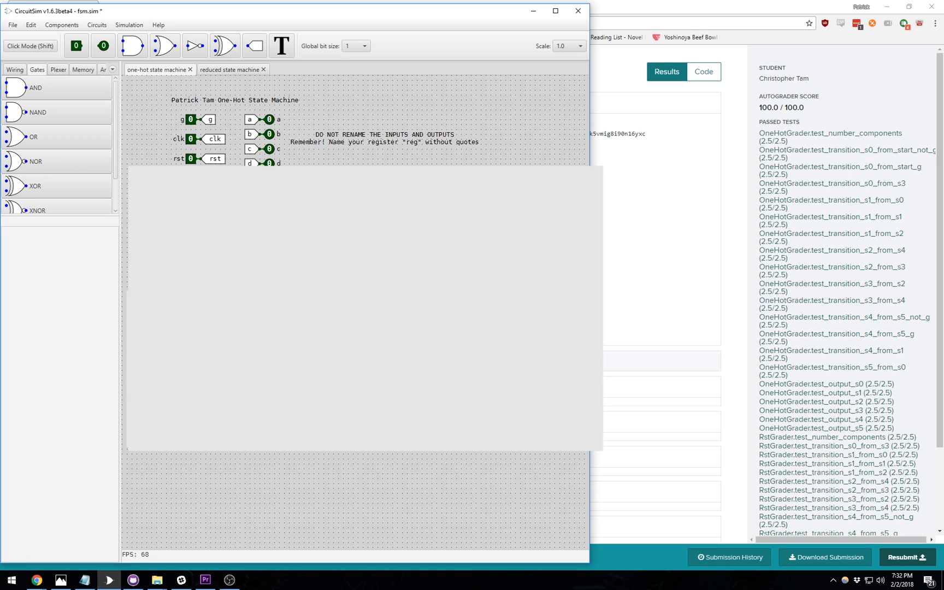
- Change the reduced state machine register's label from reg to reg66
{"action": "left_click", "coordinate": [229, 69]}
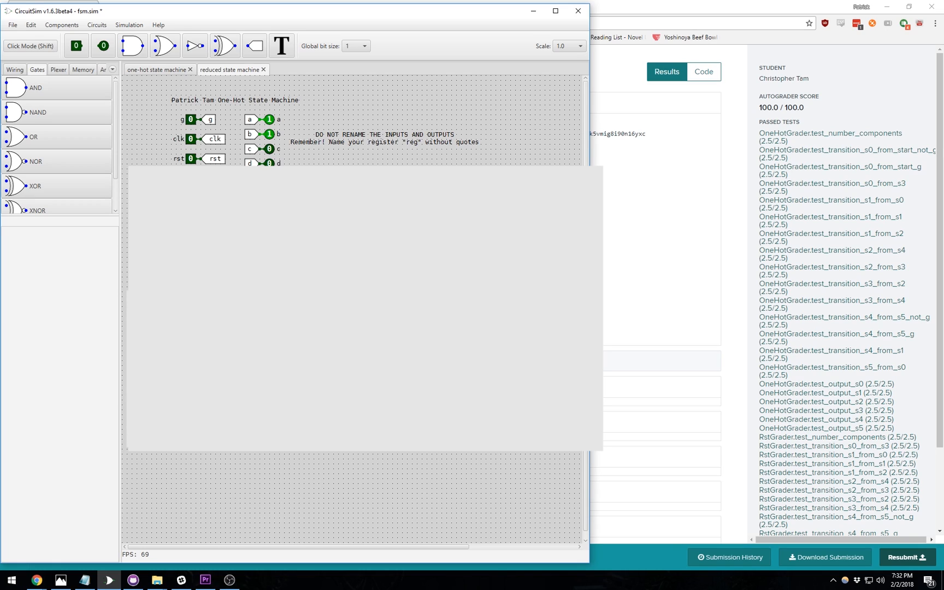
{"action": "left_click", "coordinate": [62, 234]}
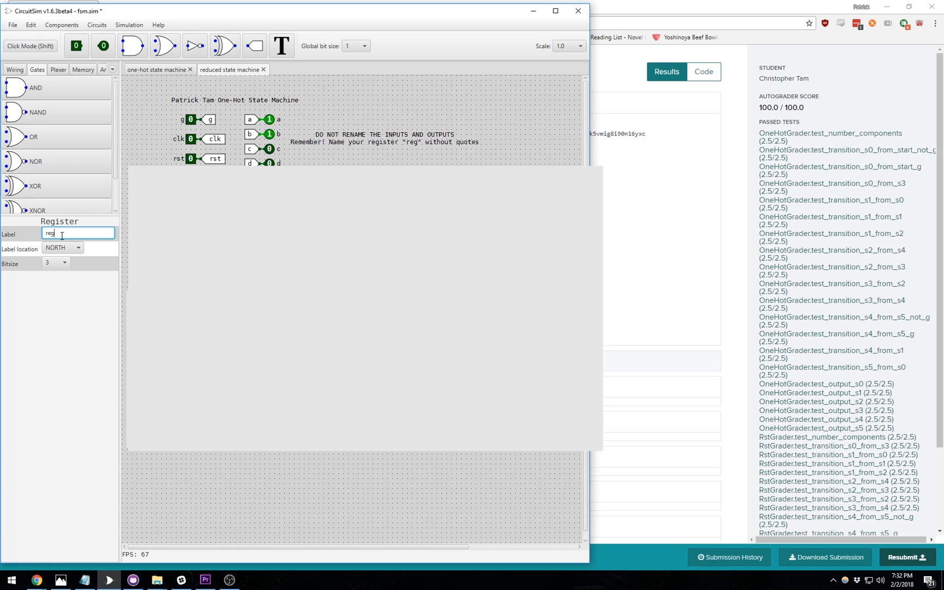
{"action": "type", "text": "66"}
{"action": "left_click", "coordinate": [90, 318]}
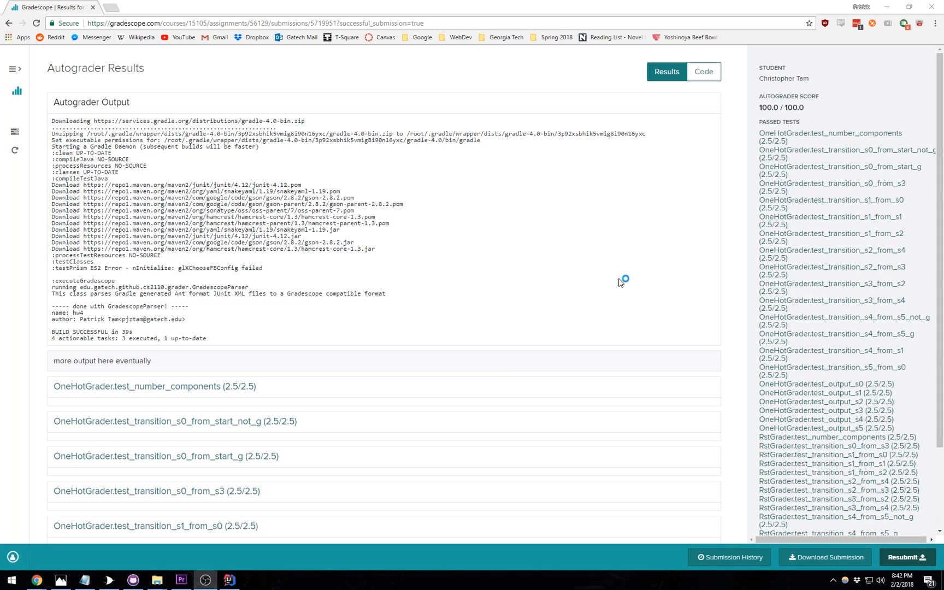
- Resubmit fsm.sim as the Homework 04 submission to the Gradescope autograder
{"action": "left_click", "coordinate": [916, 563]}
{"action": "left_click", "coordinate": [915, 561]}
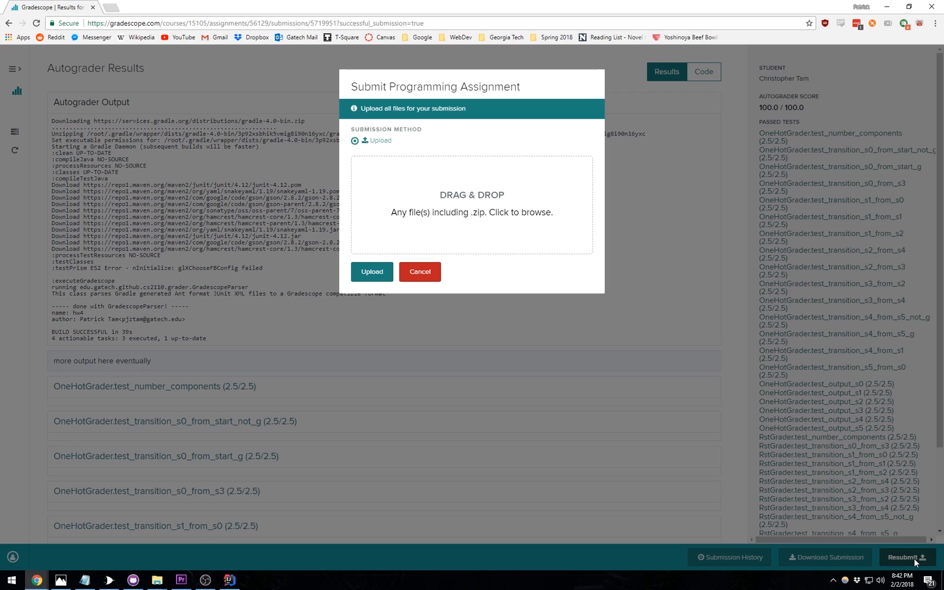
{"action": "left_click", "coordinate": [489, 209]}
{"action": "left_click", "coordinate": [275, 181]}
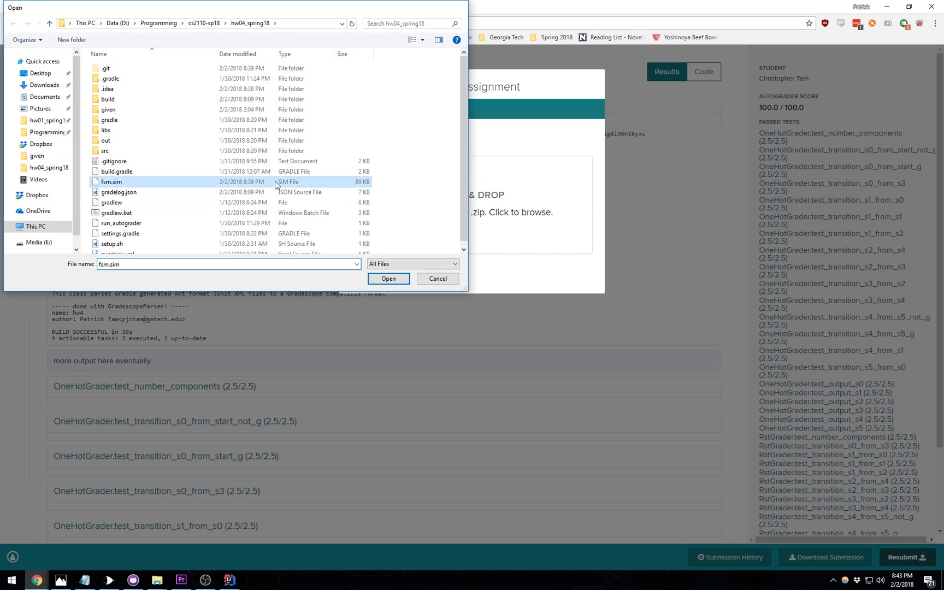
{"action": "double_click", "coordinate": [275, 180]}
{"action": "left_click", "coordinate": [370, 229]}
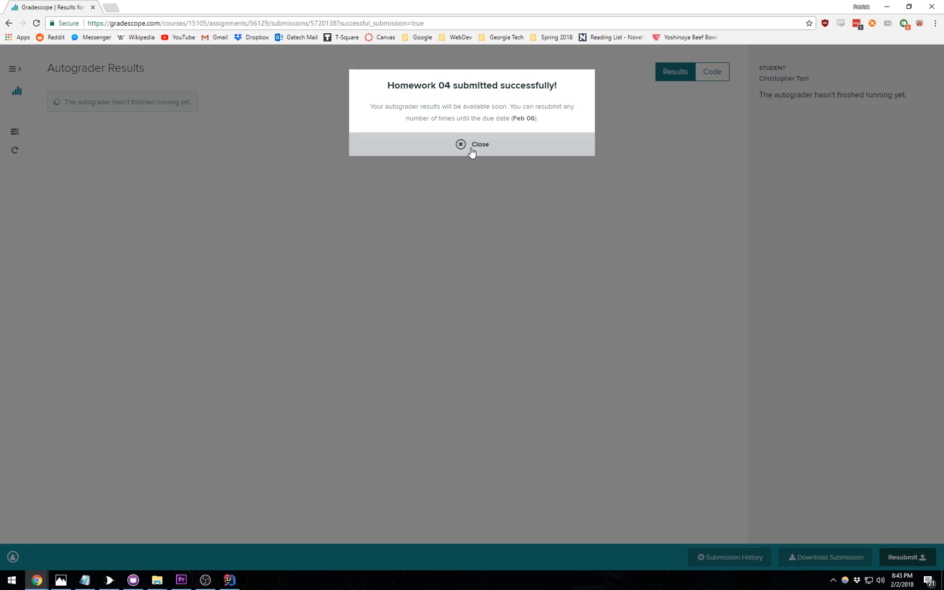
- Dismiss the success notice and find the RstGrader 'register reg does not exist' error in the autograder output
{"action": "left_click", "coordinate": [472, 145]}
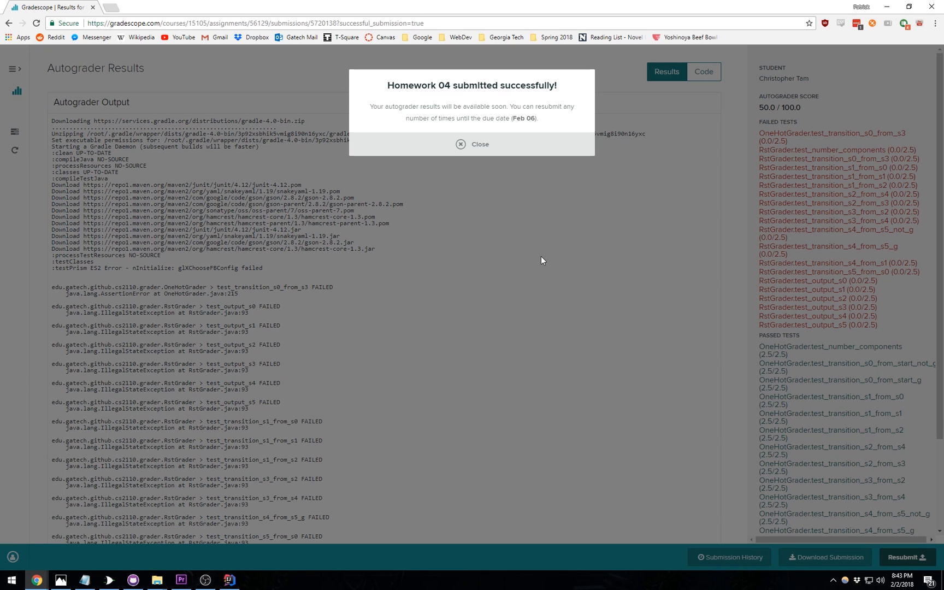
{"action": "left_click", "coordinate": [498, 152]}
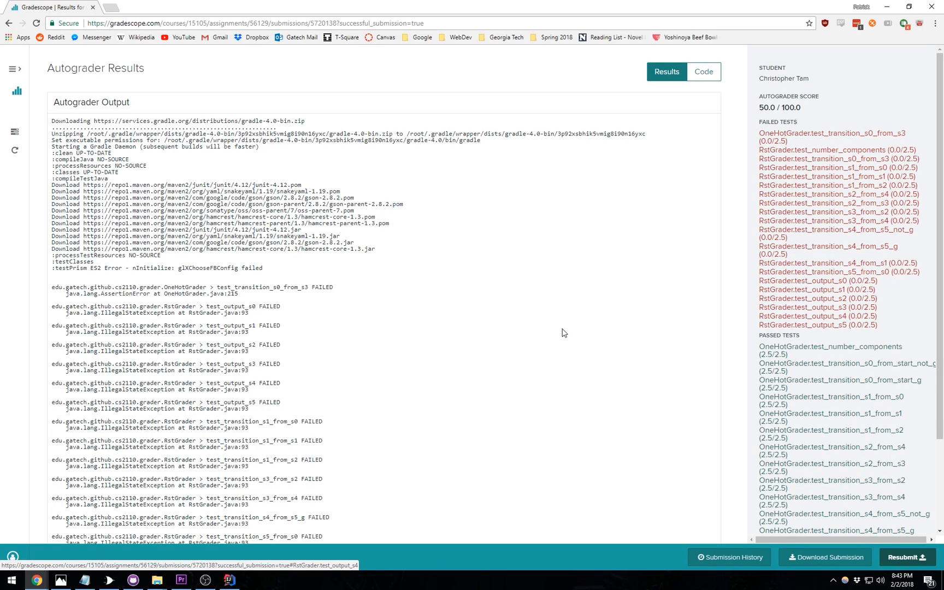
{"action": "scroll", "coordinate": [561, 331], "scroll_direction": "down", "scroll_amount": 10}
{"action": "scroll", "coordinate": [560, 332], "scroll_direction": "down", "scroll_amount": 15}
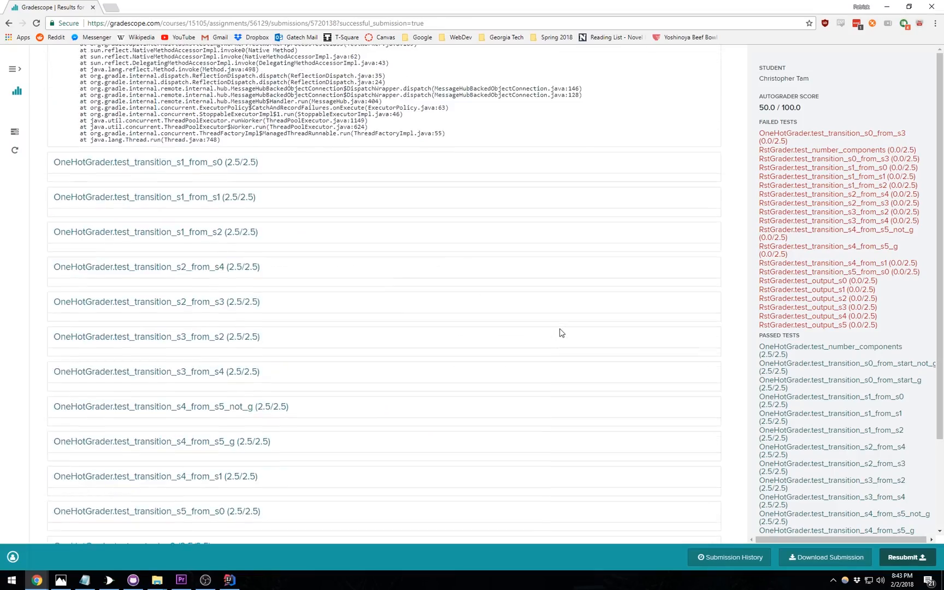
{"action": "scroll", "coordinate": [560, 332], "scroll_direction": "up", "scroll_amount": 15}
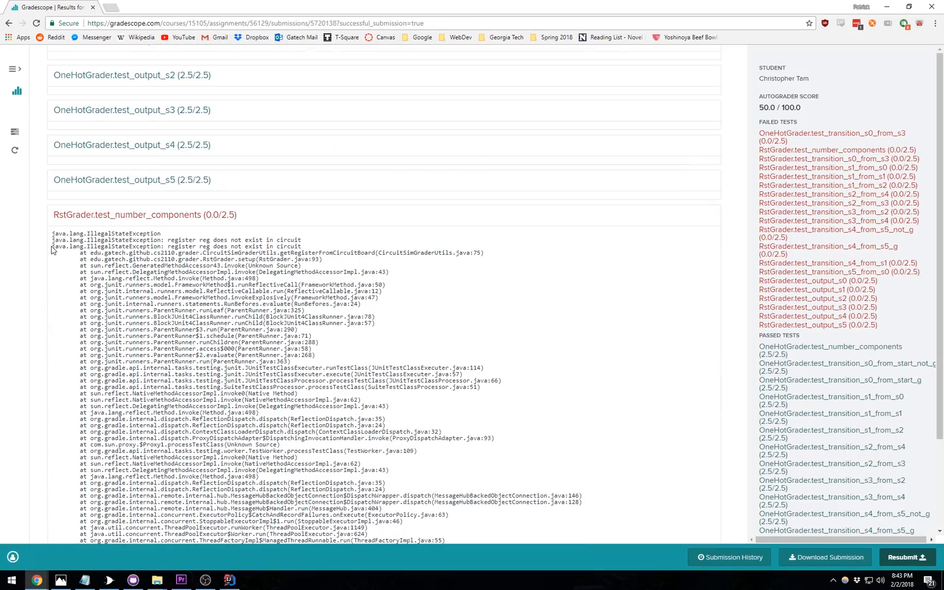
{"action": "left_click_drag", "start_coordinate": [52, 247], "coordinate": [308, 246]}
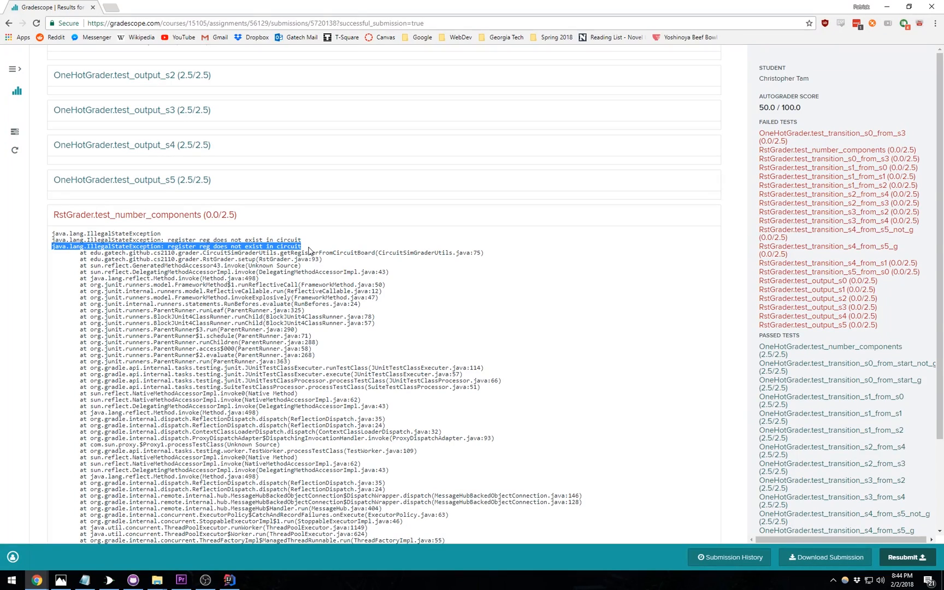
{"action": "left_click", "coordinate": [309, 250]}
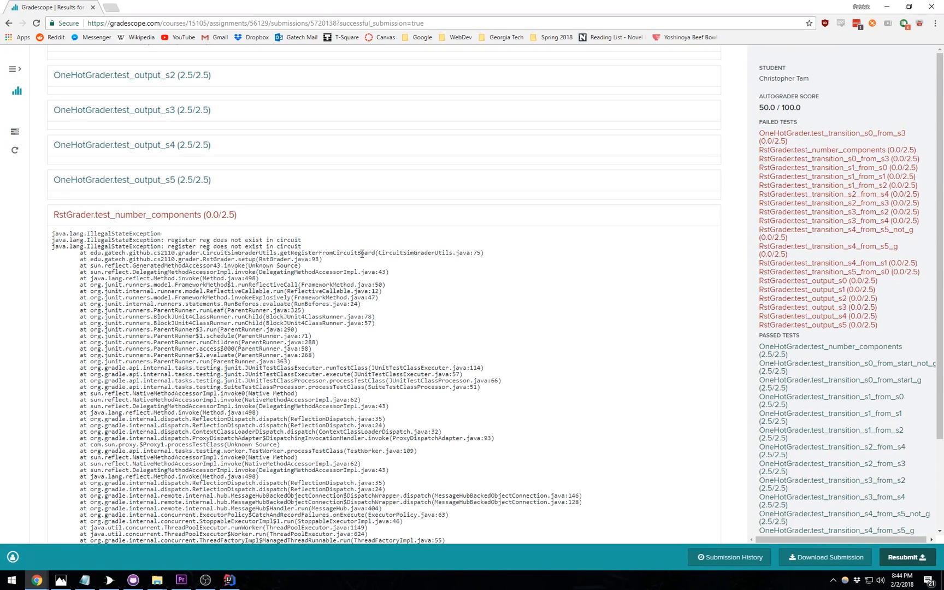
- Review the details of the failed OneHotGrader.test_transition_s0_from_s3 test
{"action": "scroll", "coordinate": [397, 312], "scroll_direction": "down", "scroll_amount": 5}
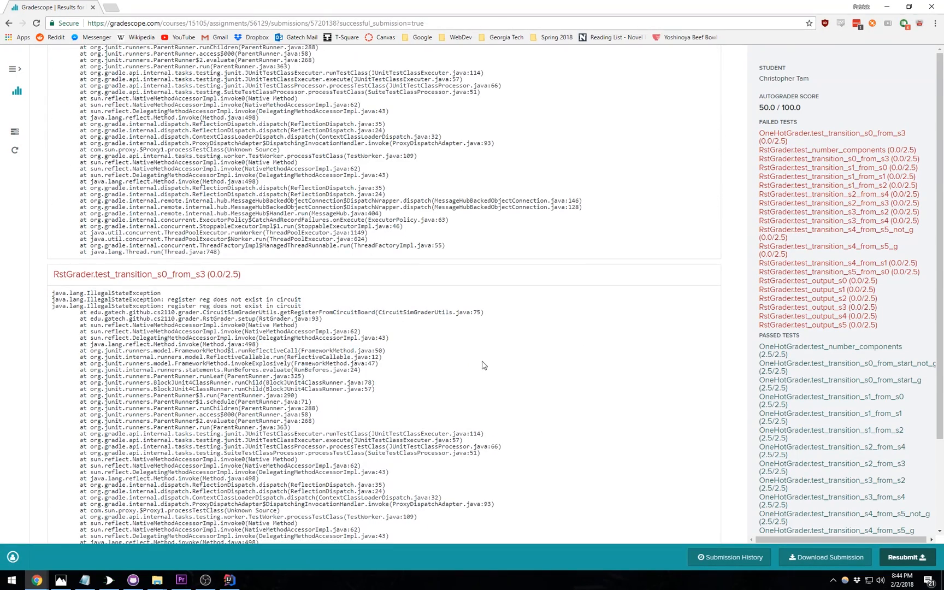
{"action": "scroll", "coordinate": [482, 363], "scroll_direction": "up", "scroll_amount": 6}
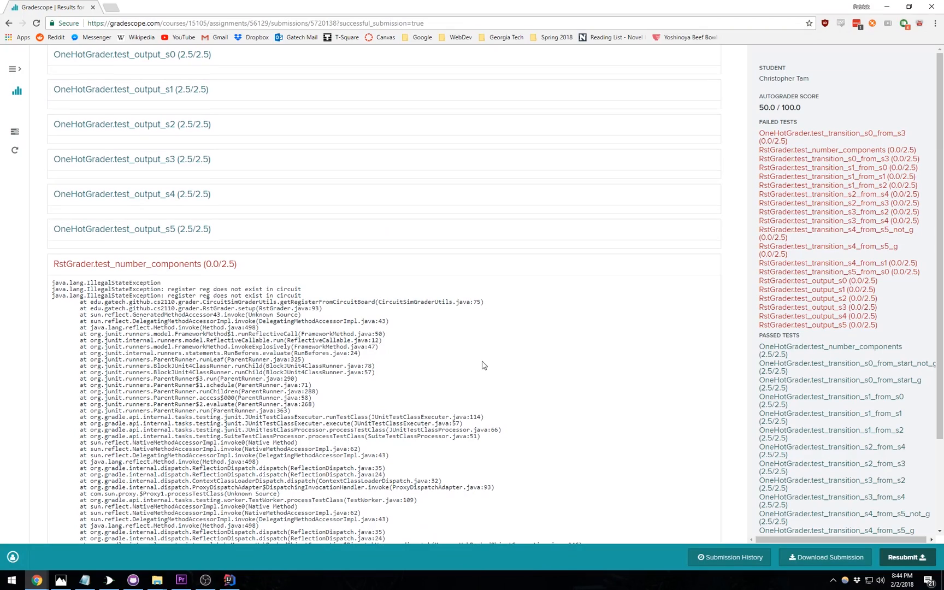
{"action": "left_click", "coordinate": [777, 139]}
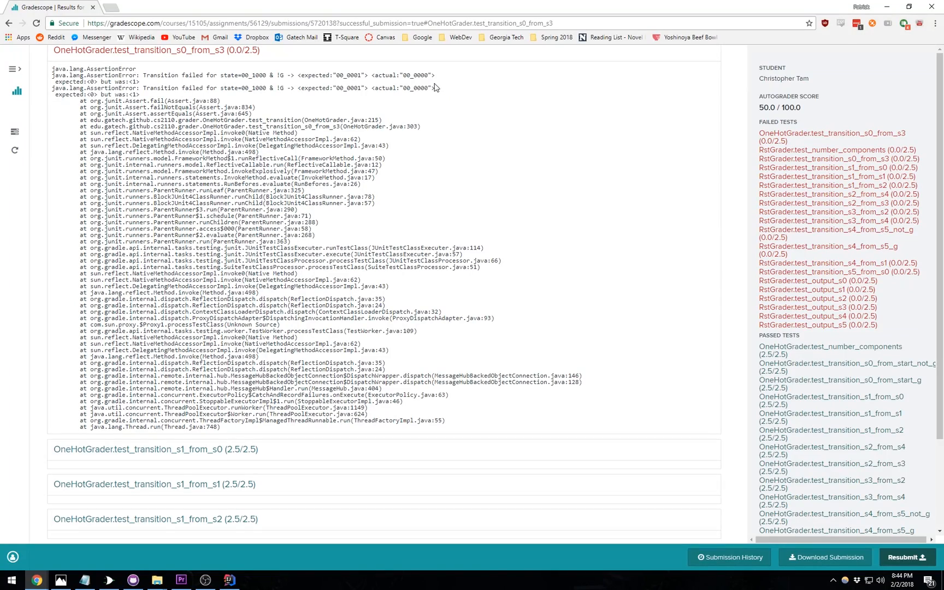
{"action": "scroll", "coordinate": [469, 186], "scroll_direction": "up", "scroll_amount": 3}
{"action": "scroll", "coordinate": [472, 185], "scroll_direction": "up", "scroll_amount": 5}
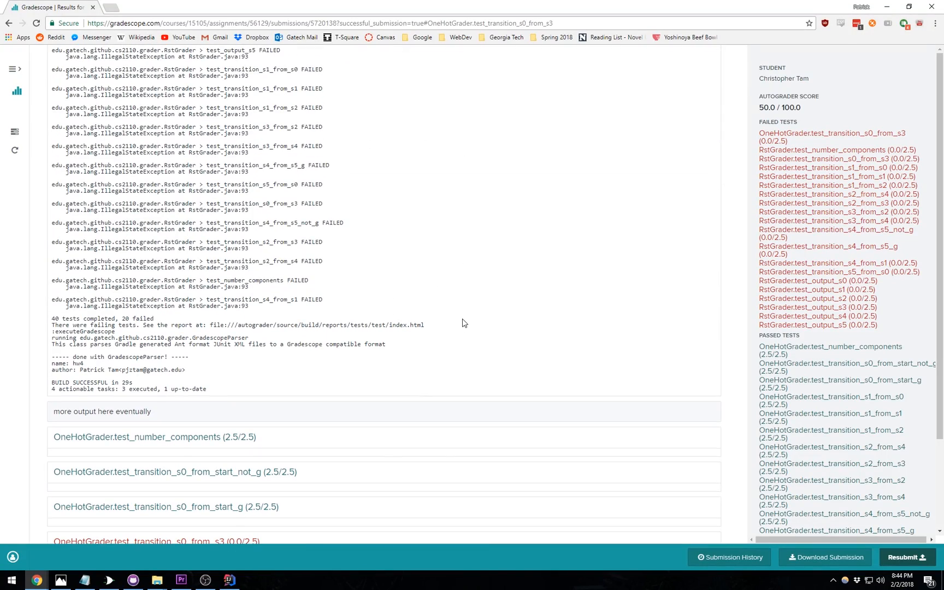